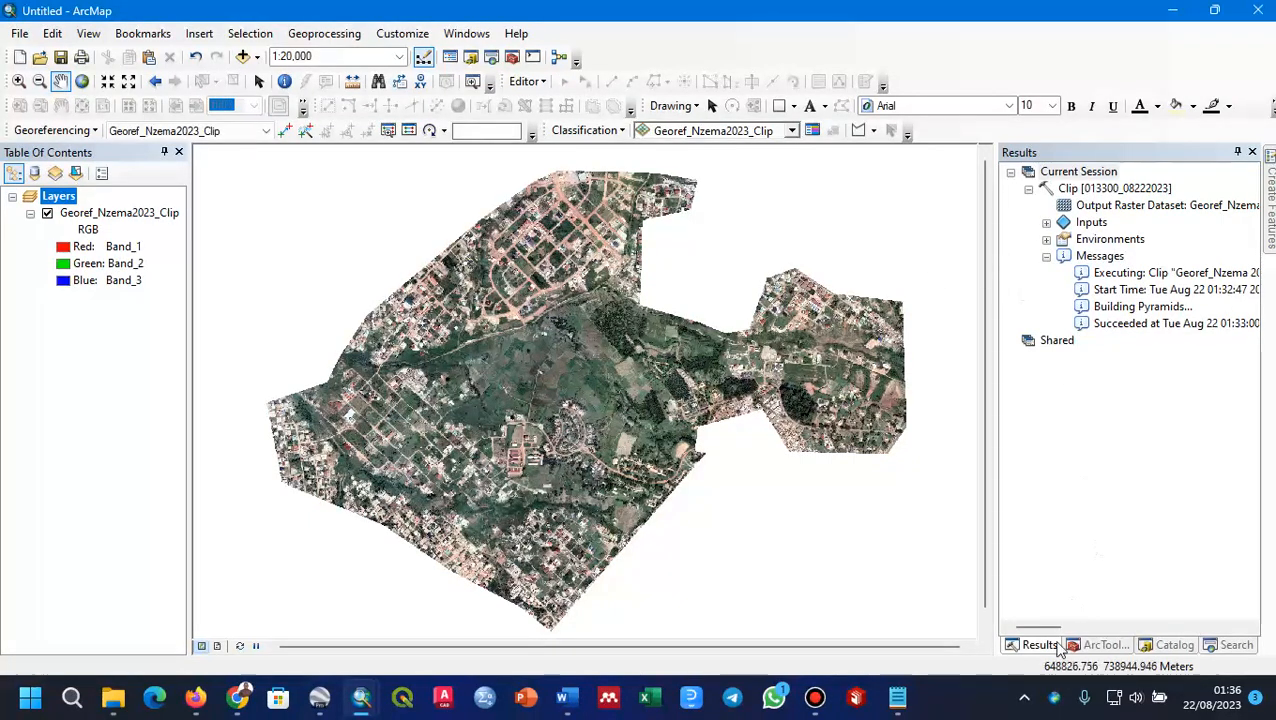
# Step: Display the Catalog contents and examine the extent and detail of the clipped Nzema 2023 image
pyautogui.click(1145, 646)
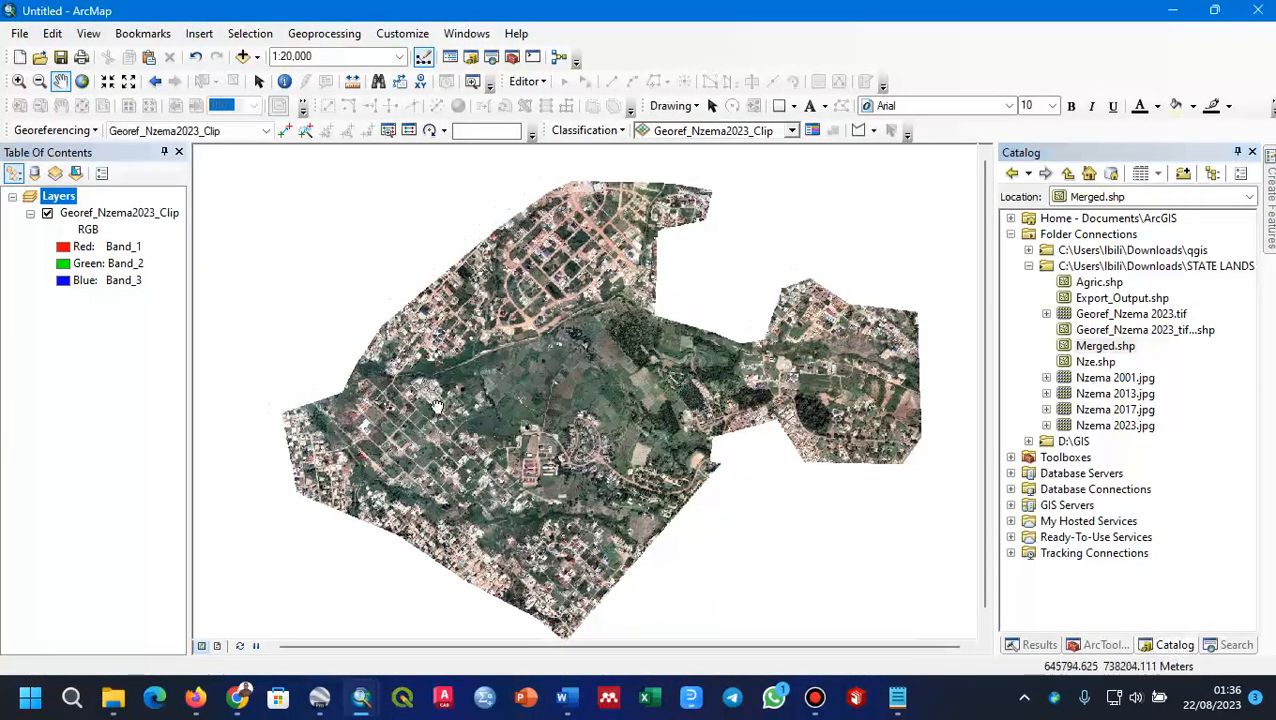
pyautogui.moveTo(418, 404); pyautogui.dragTo(410, 381)
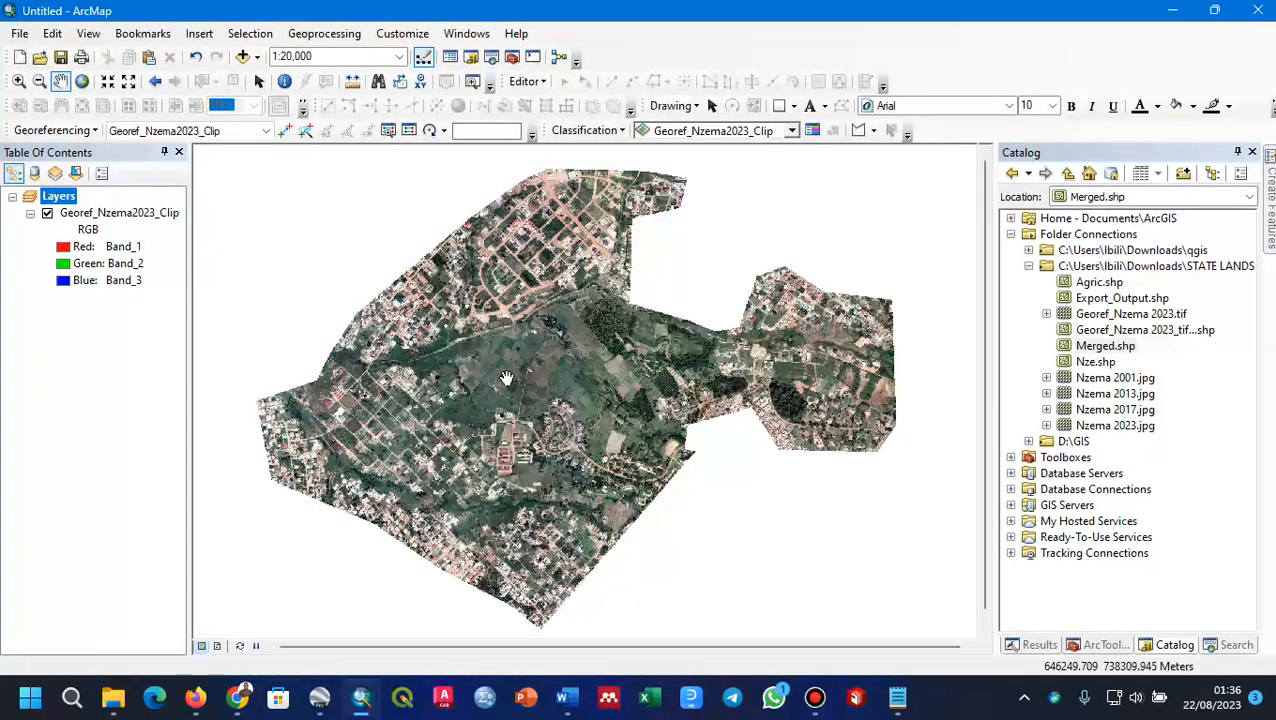
pyautogui.moveTo(489, 388)
pyautogui.mouseDown()
pyautogui.moveTo(519, 410)
pyautogui.moveTo(490, 392)
pyautogui.mouseUp()
pyautogui.scroll(-1, 501, 329)
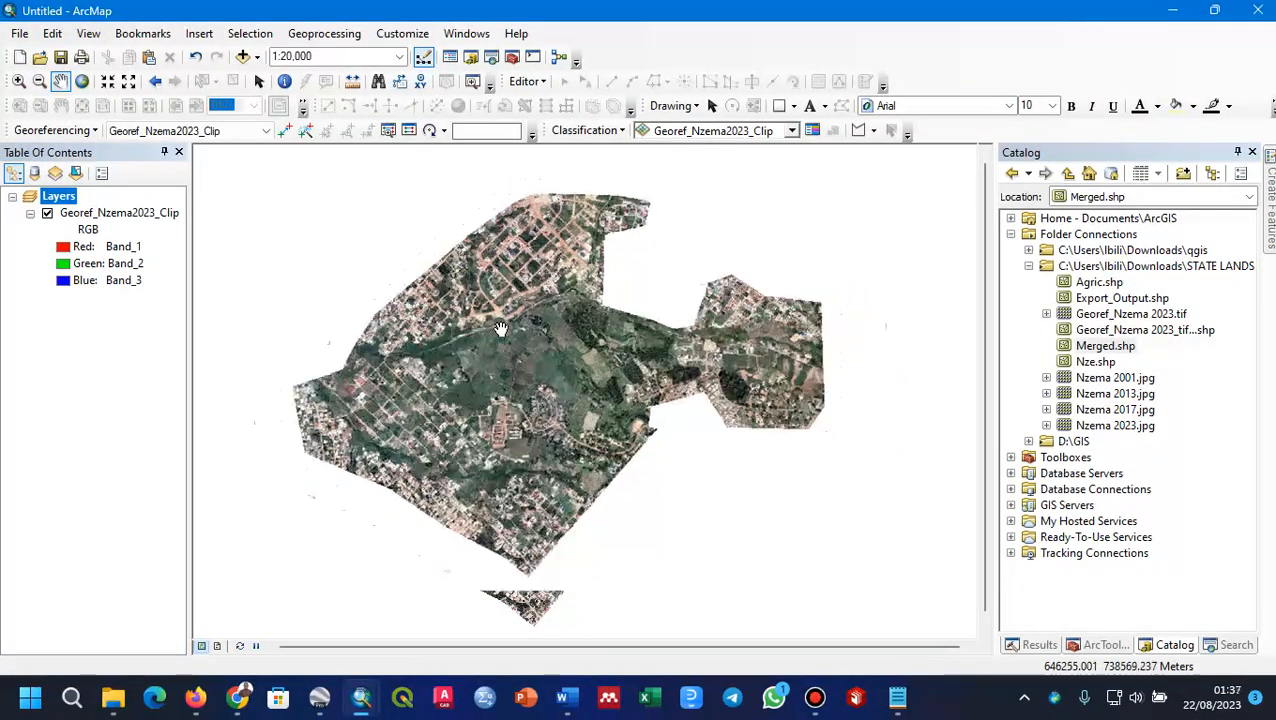
pyautogui.scroll(3, 501, 329)
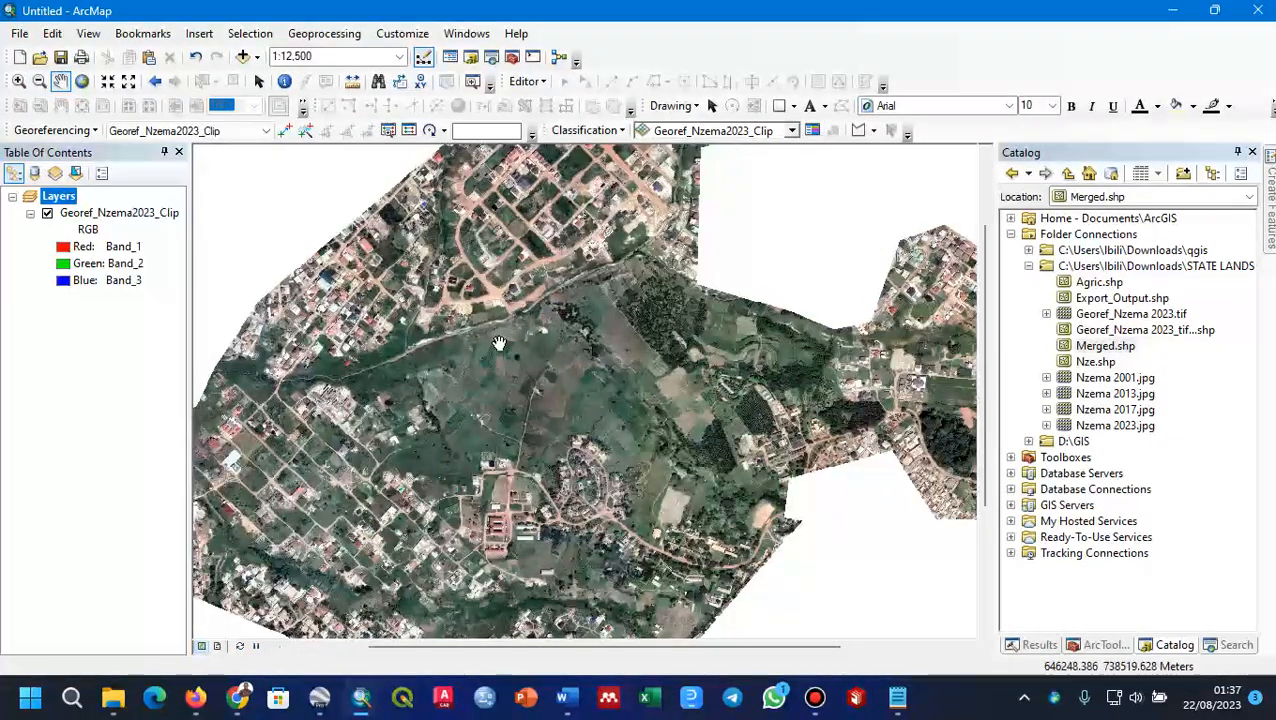
pyautogui.scroll(-4, 499, 343)
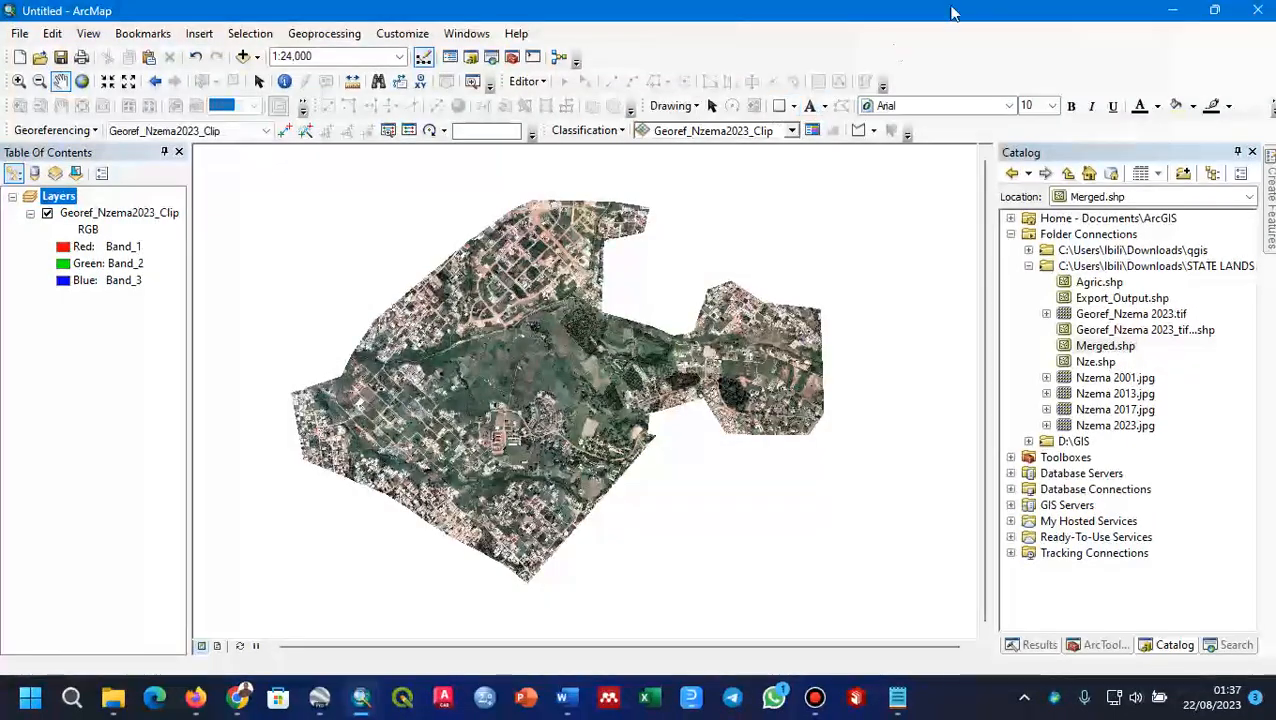
# Step: Check that the Image Classification toolbar is enabled, and review its input image layer and available classification methods
pyautogui.rightClick(985, 64)
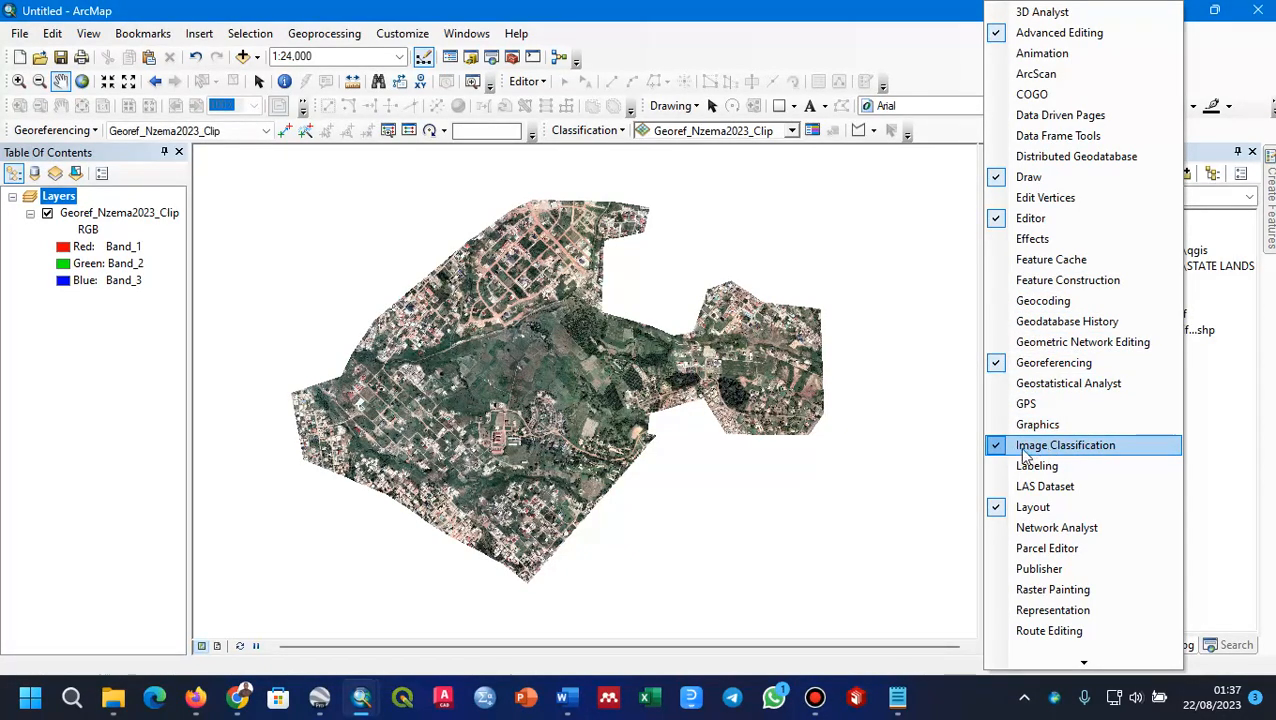
pyautogui.click(883, 55)
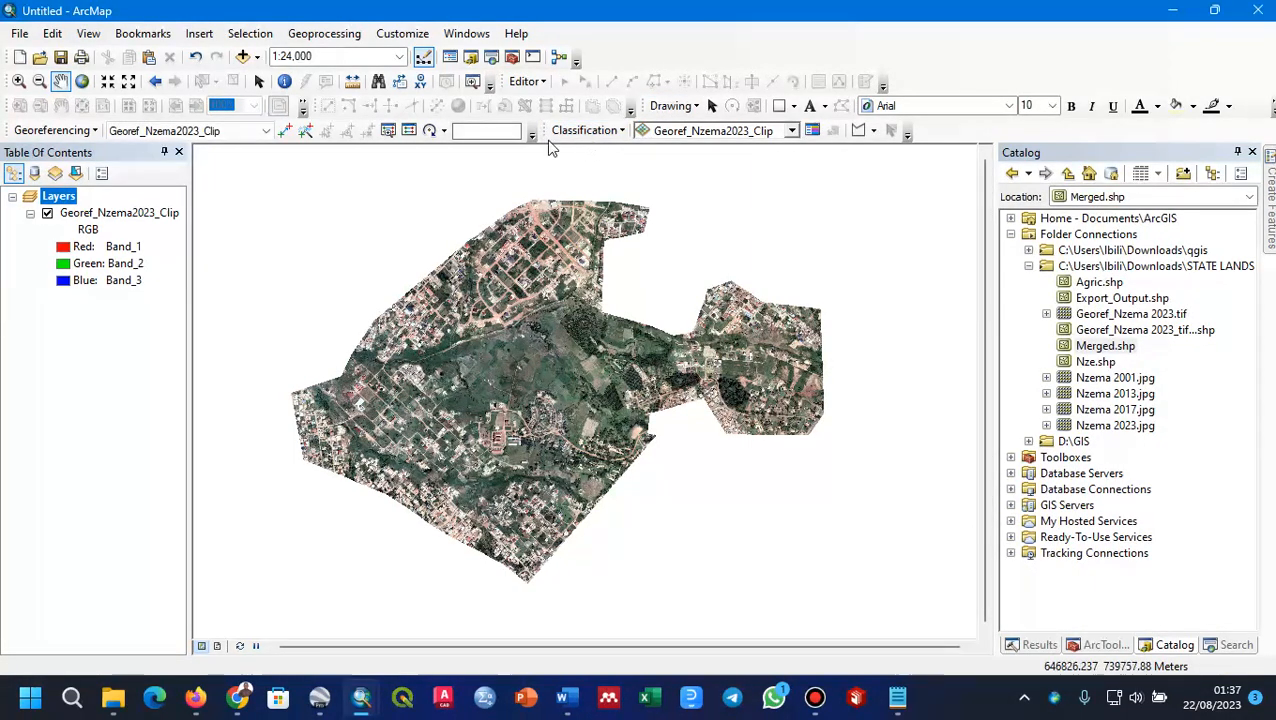
pyautogui.moveTo(618, 246); pyautogui.dragTo(645, 203)
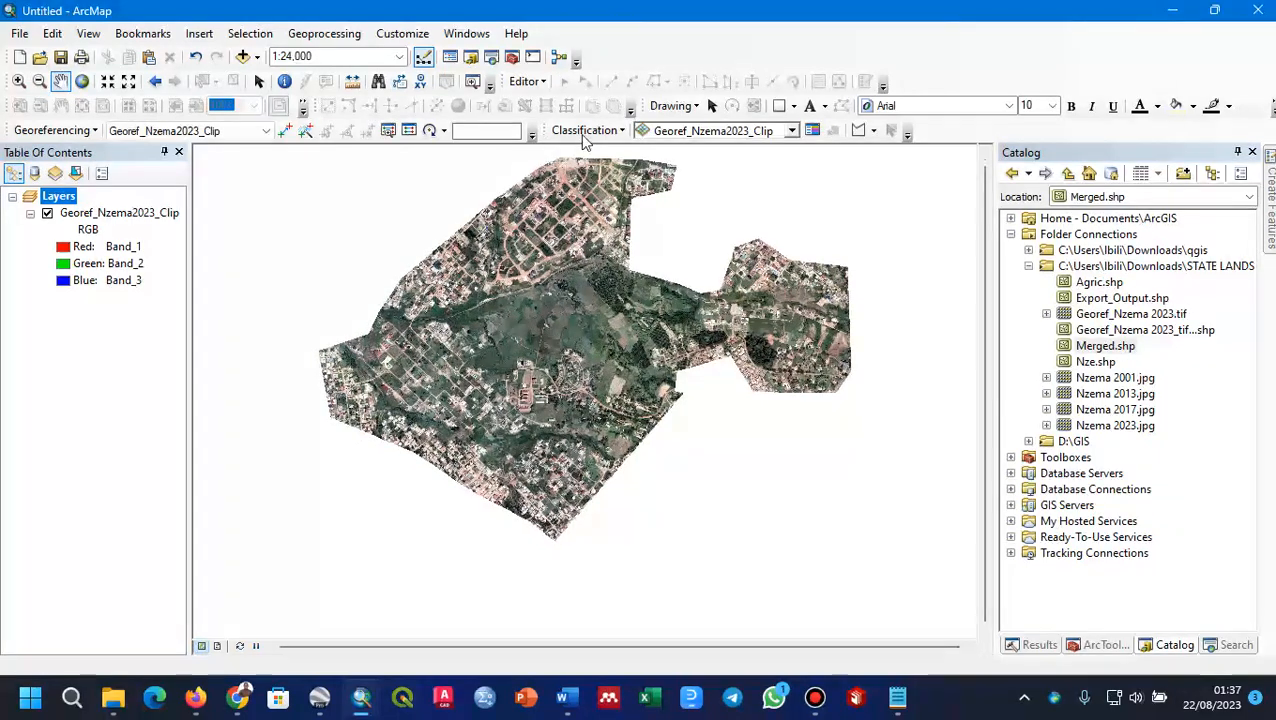
pyautogui.click(791, 132)
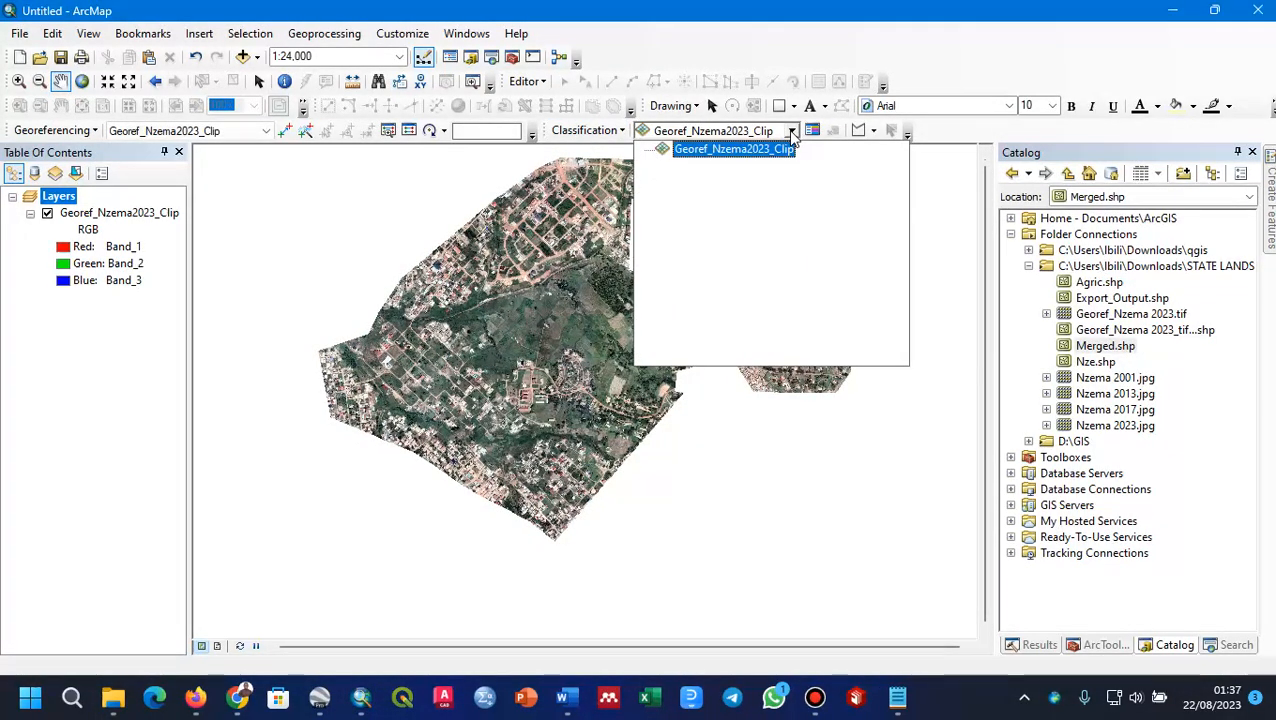
pyautogui.click(791, 132)
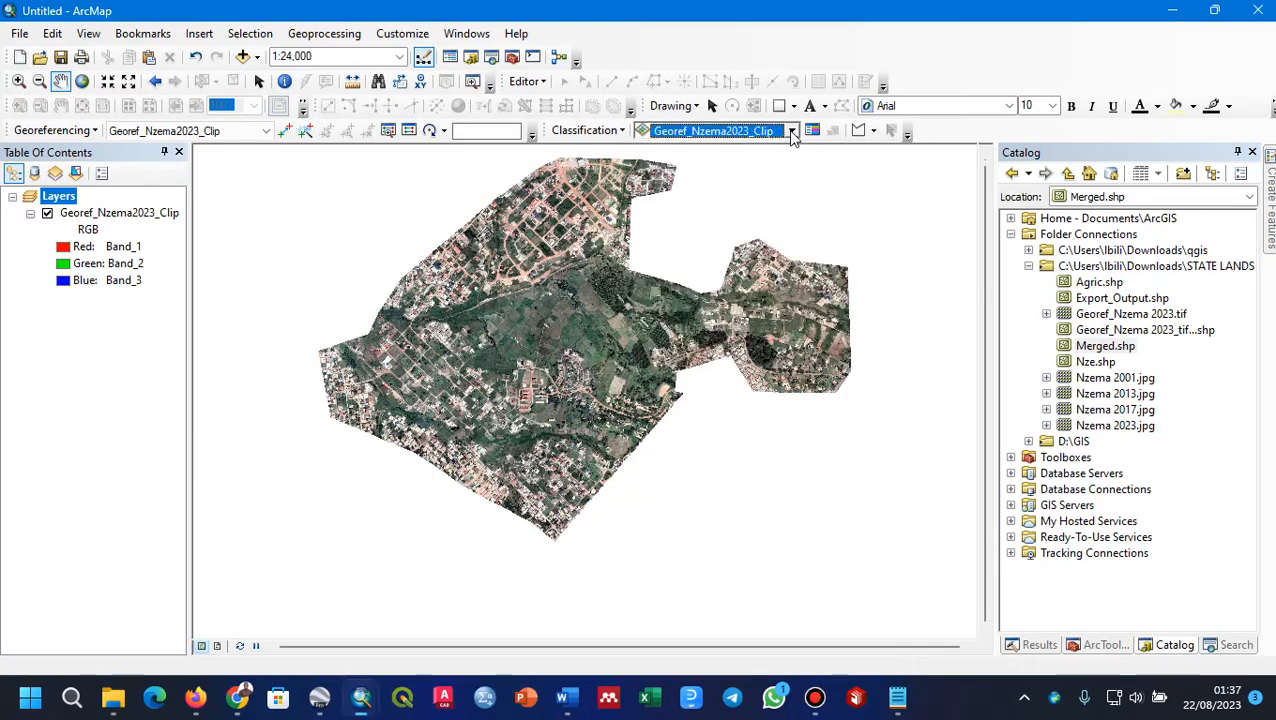
pyautogui.click(618, 133)
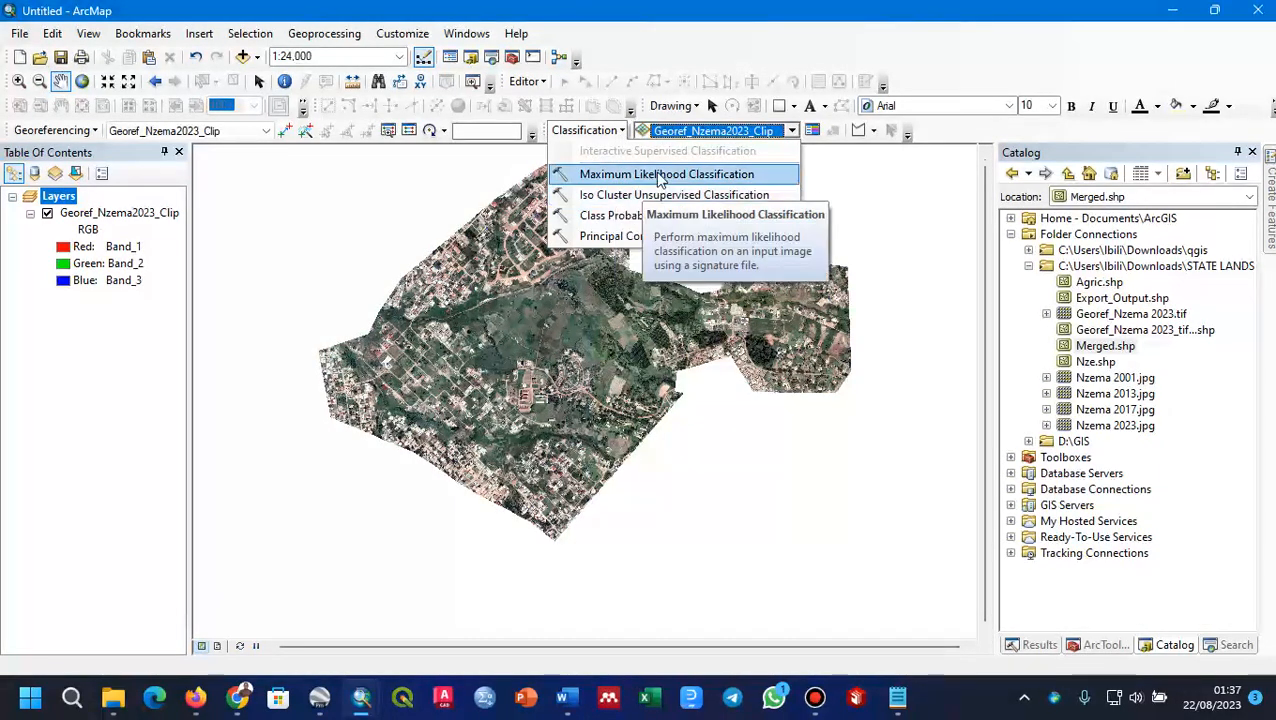
pyautogui.click(919, 52)
# Step: Draw a polygon training sample around the dense tree plantation in the northeast of the central vegetation area
pyautogui.moveTo(510, 271); pyautogui.dragTo(557, 310)
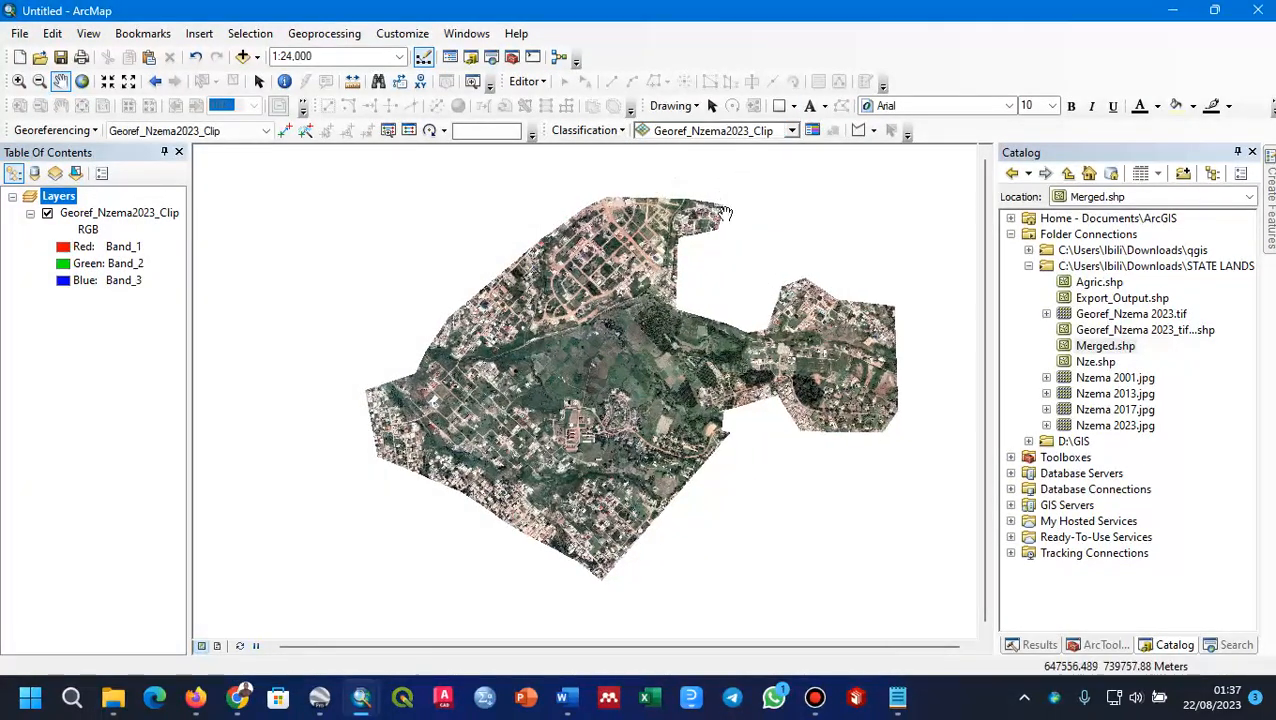
pyautogui.scroll(1, 537, 386)
pyautogui.scroll(-2, 575, 358)
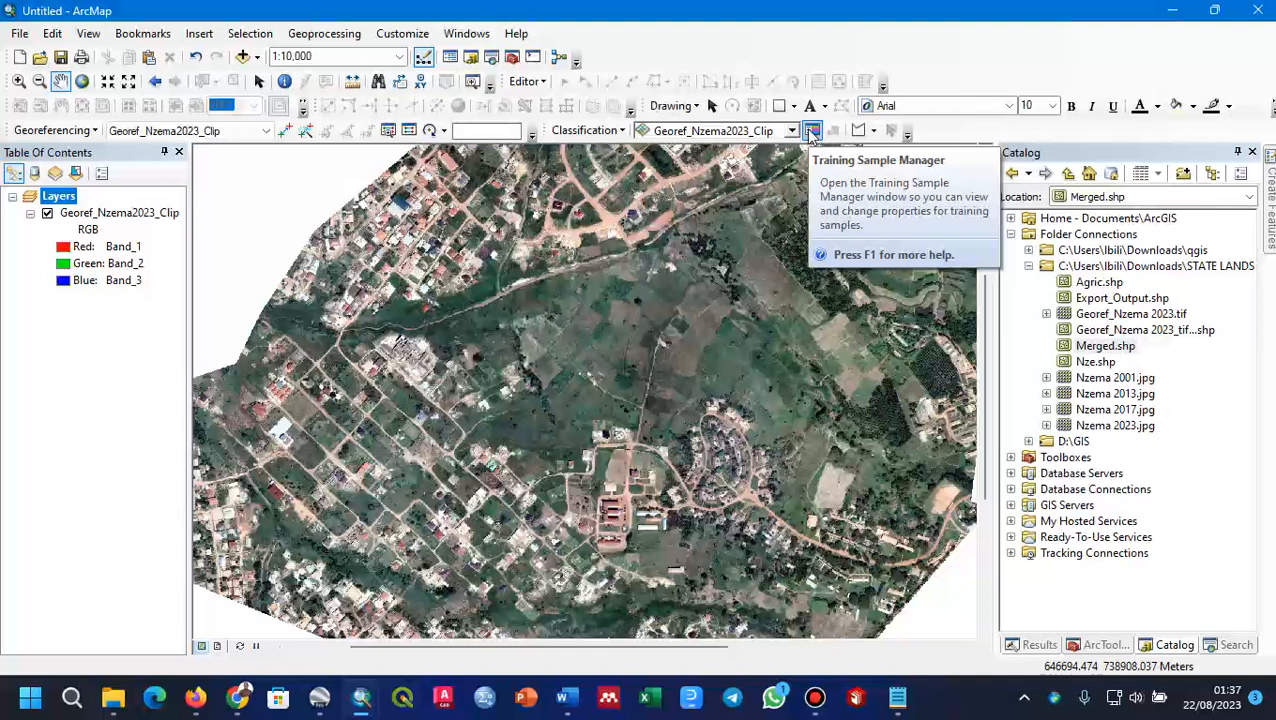
pyautogui.click(873, 132)
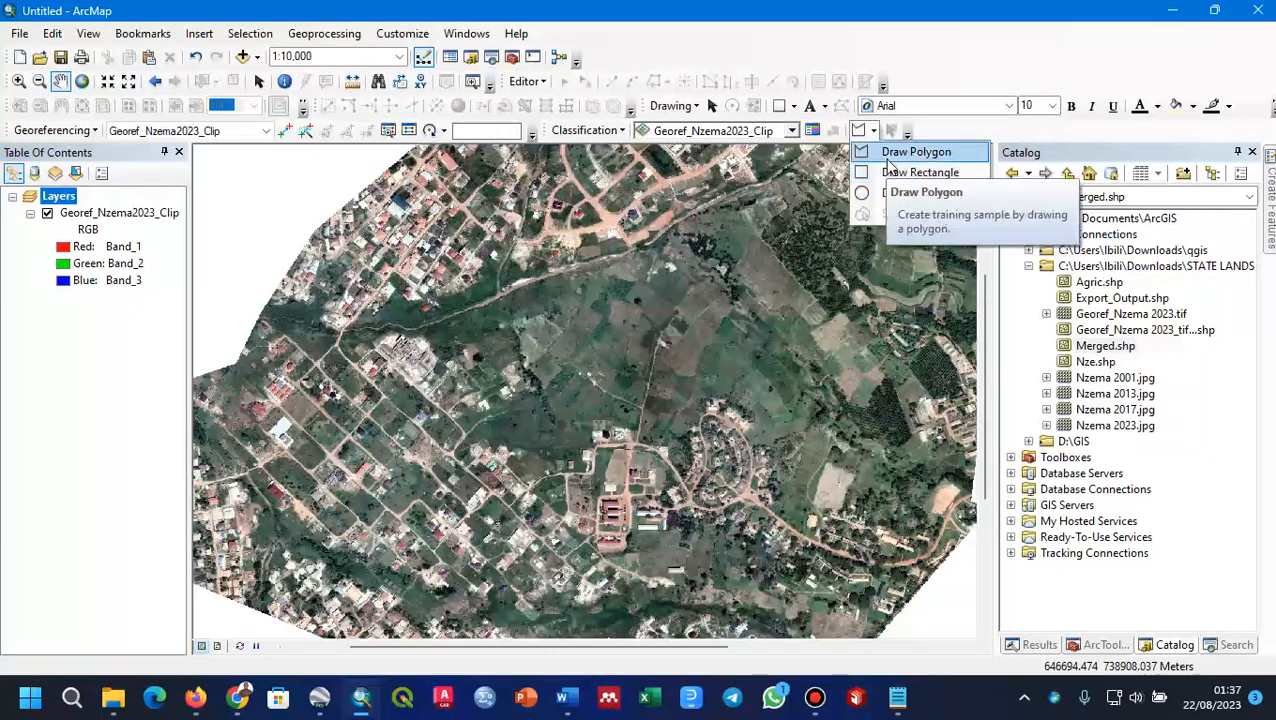
pyautogui.click(884, 152)
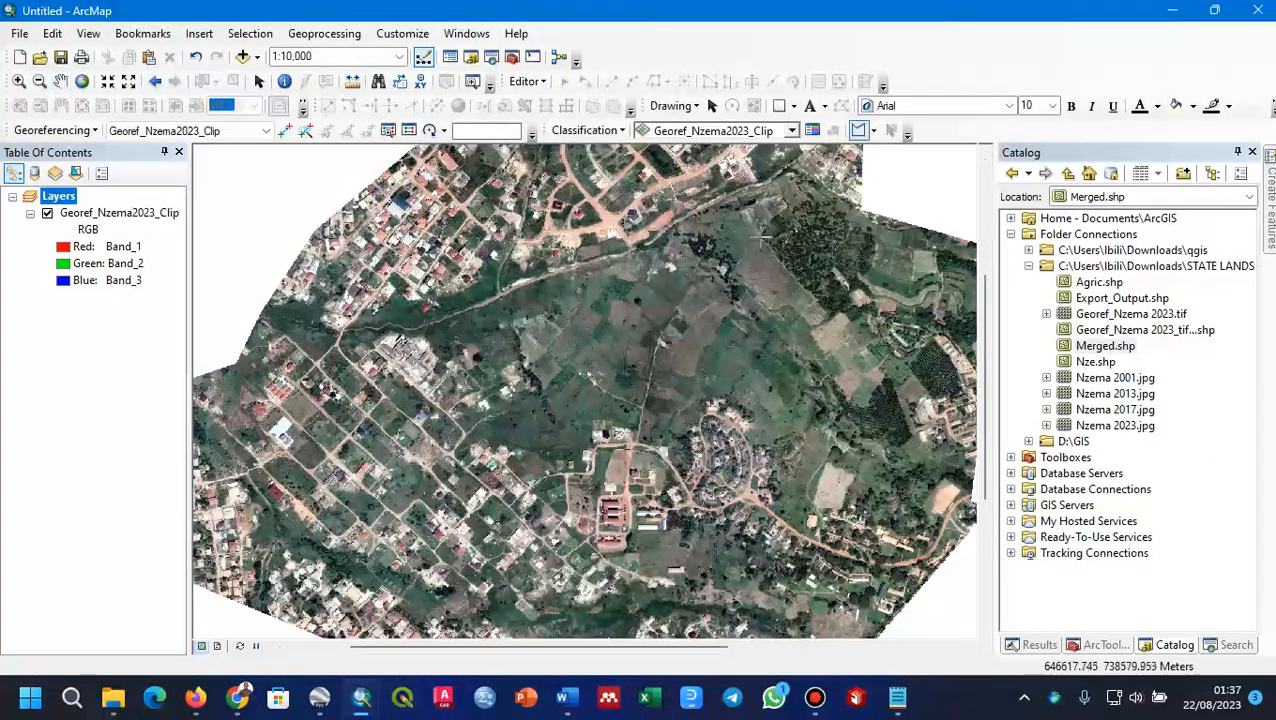
pyautogui.click(845, 218)
pyautogui.click(858, 243)
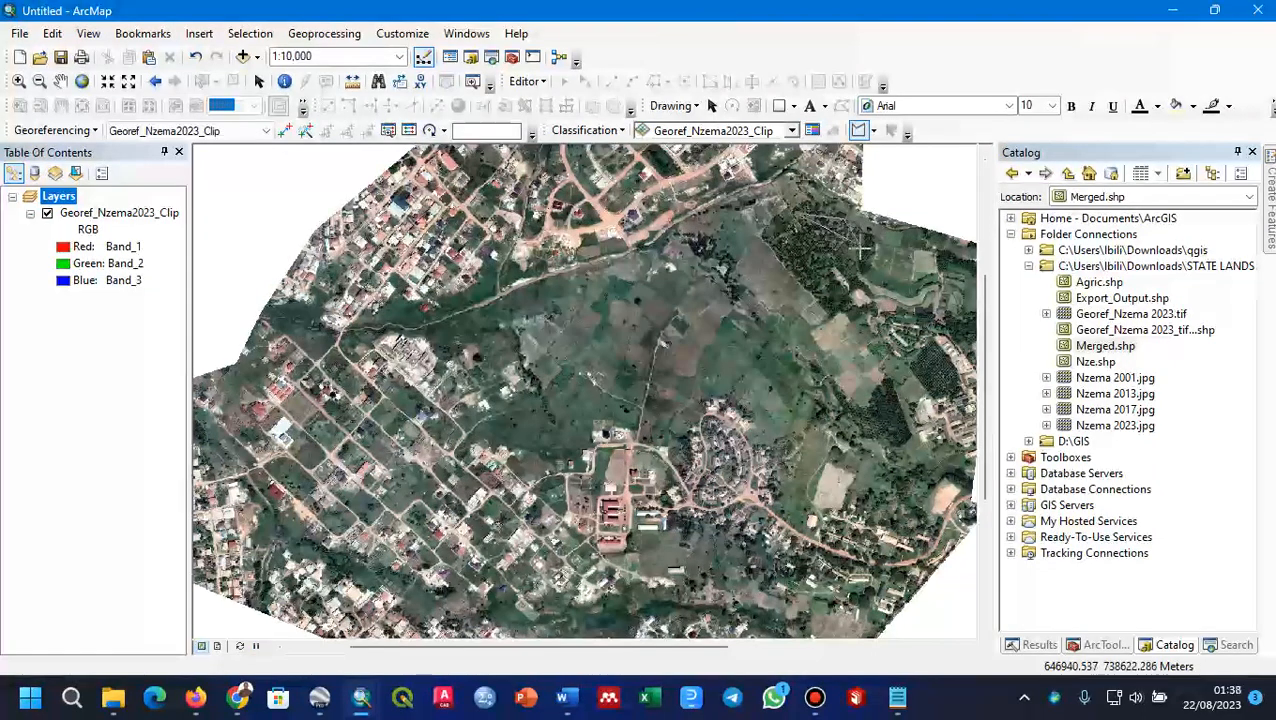
pyautogui.click(815, 266)
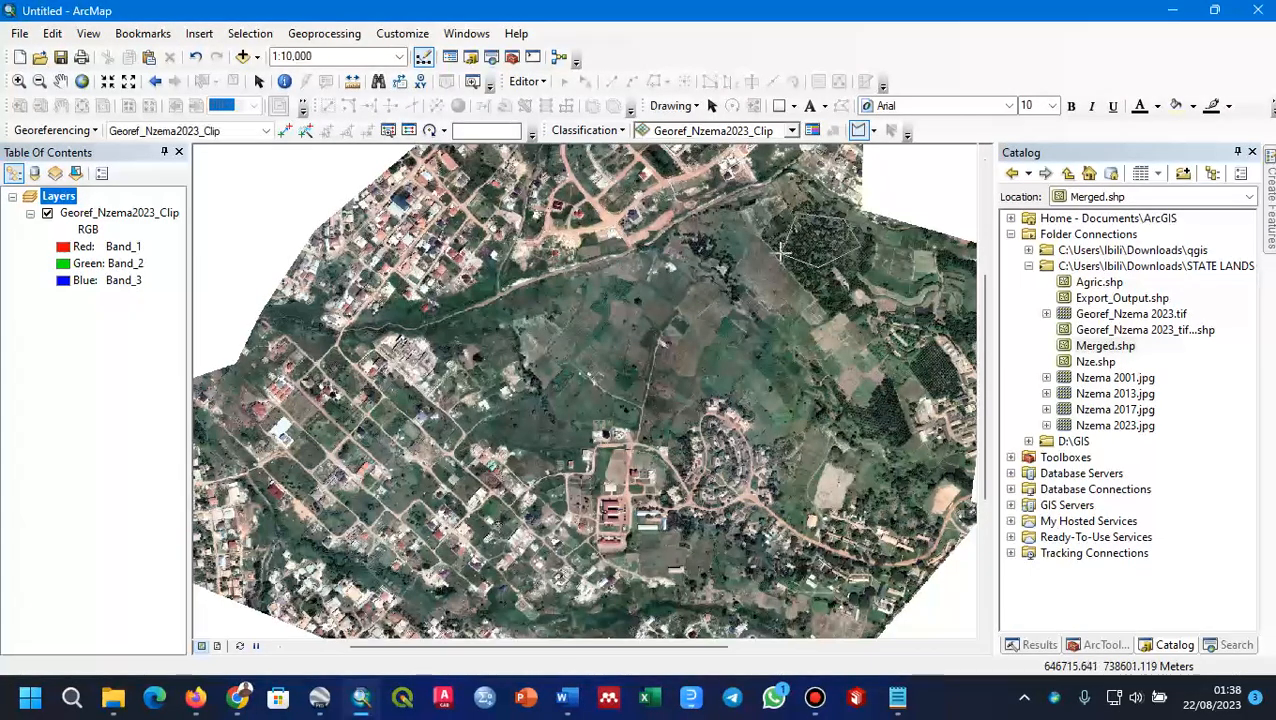
pyautogui.doubleClick(781, 252)
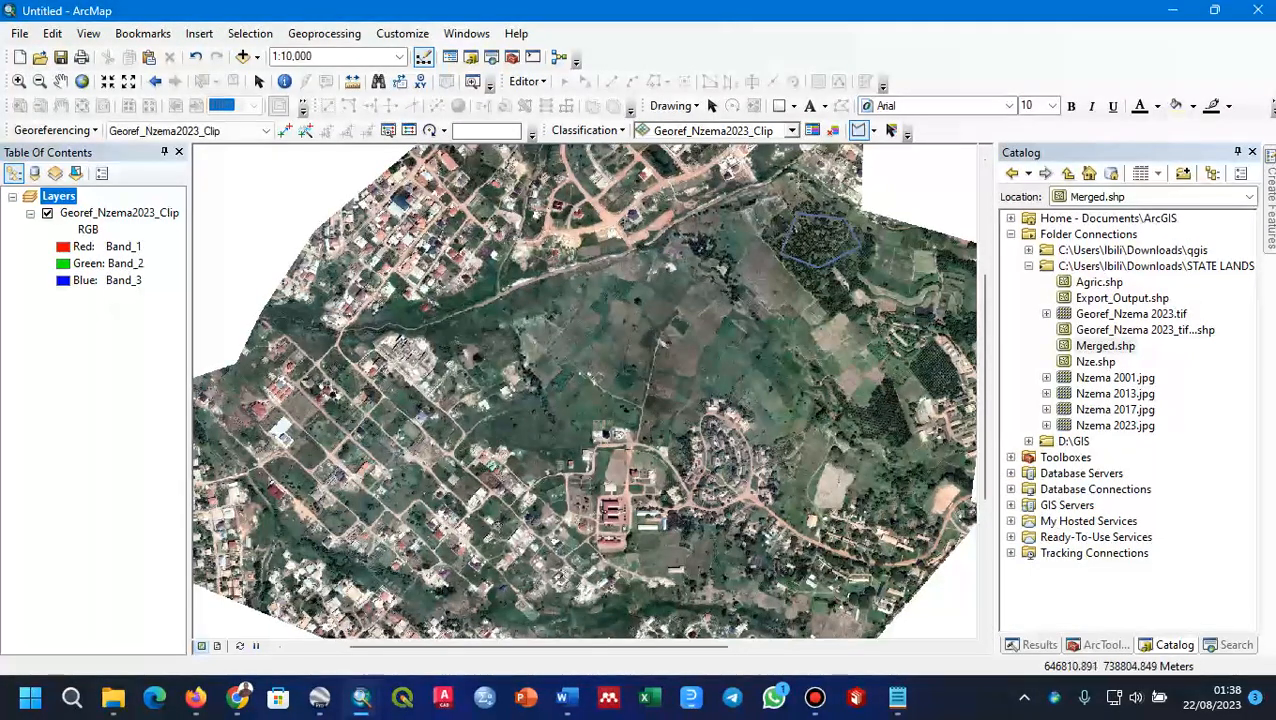
# Step: Draw triangular training samples over the vegetation just west of the tree plantation and over the central green fields
pyautogui.click(763, 240)
pyautogui.click(763, 277)
pyautogui.doubleClick(722, 263)
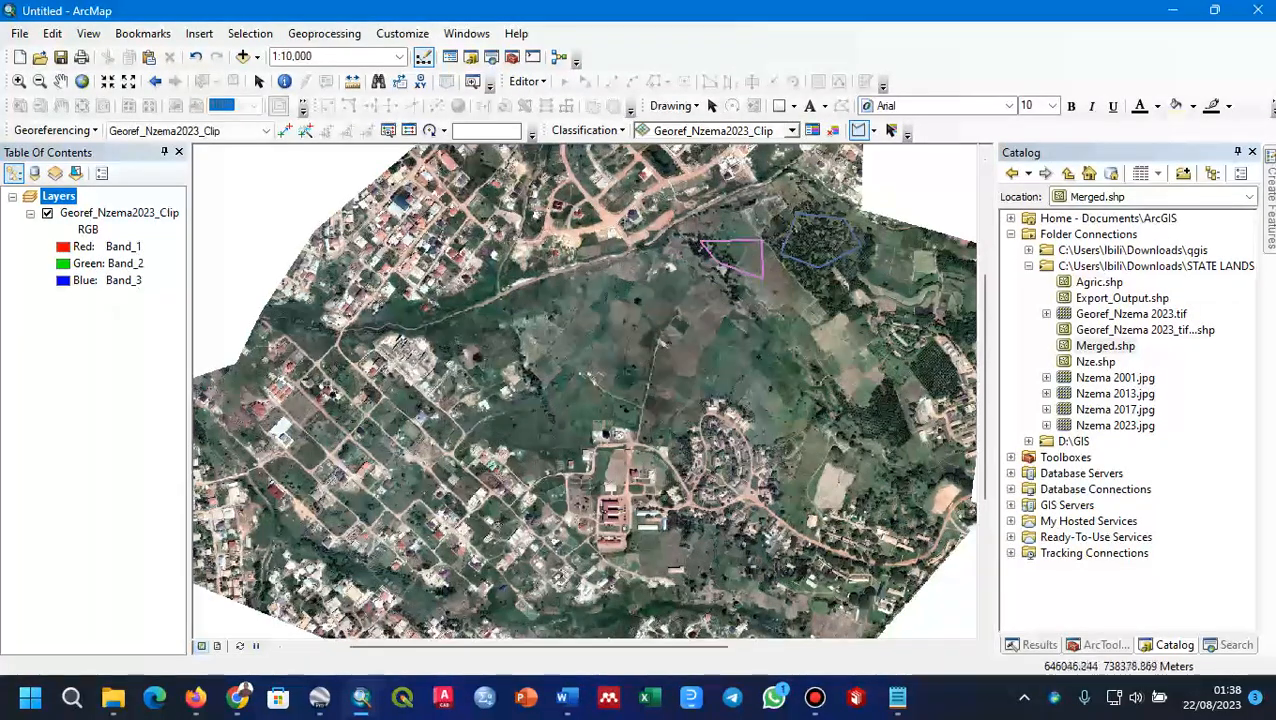
pyautogui.doubleClick(556, 355)
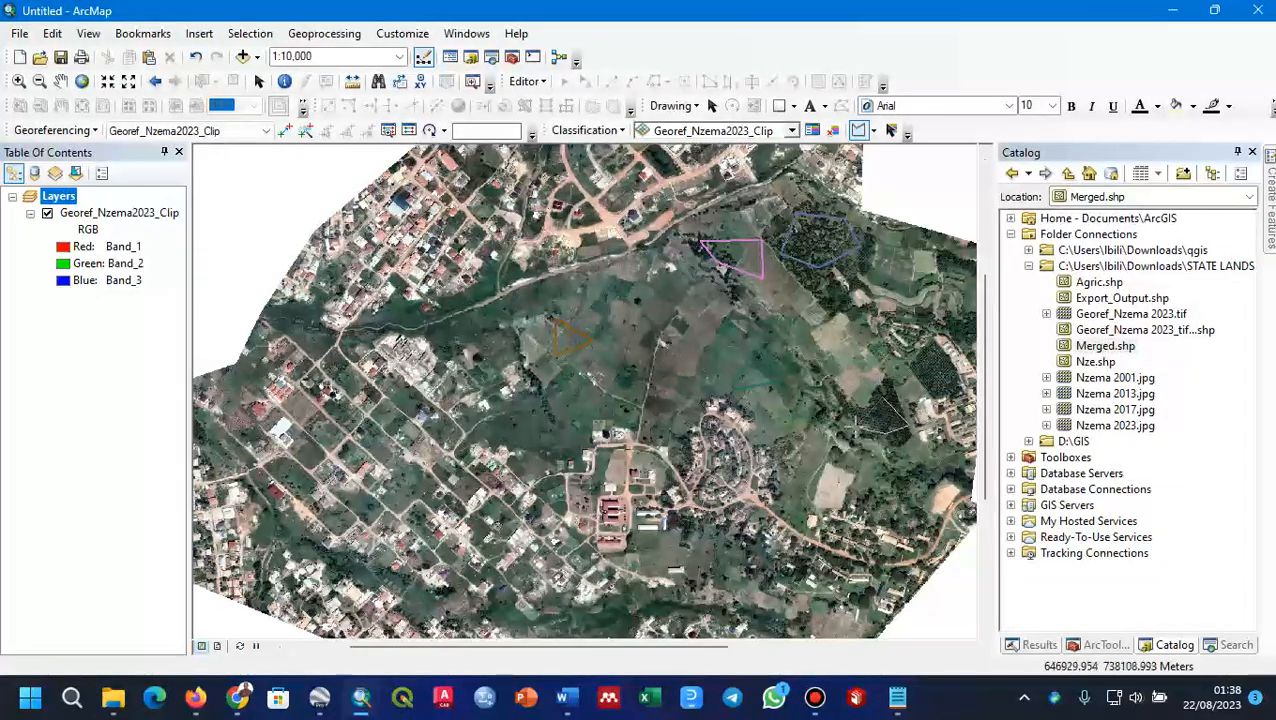
# Step: Draw two more polygon training samples over the dark tree patches on the eastern side of the vegetation
pyautogui.doubleClick(858, 425)
pyautogui.click(926, 357)
pyautogui.click(950, 373)
pyautogui.click(944, 386)
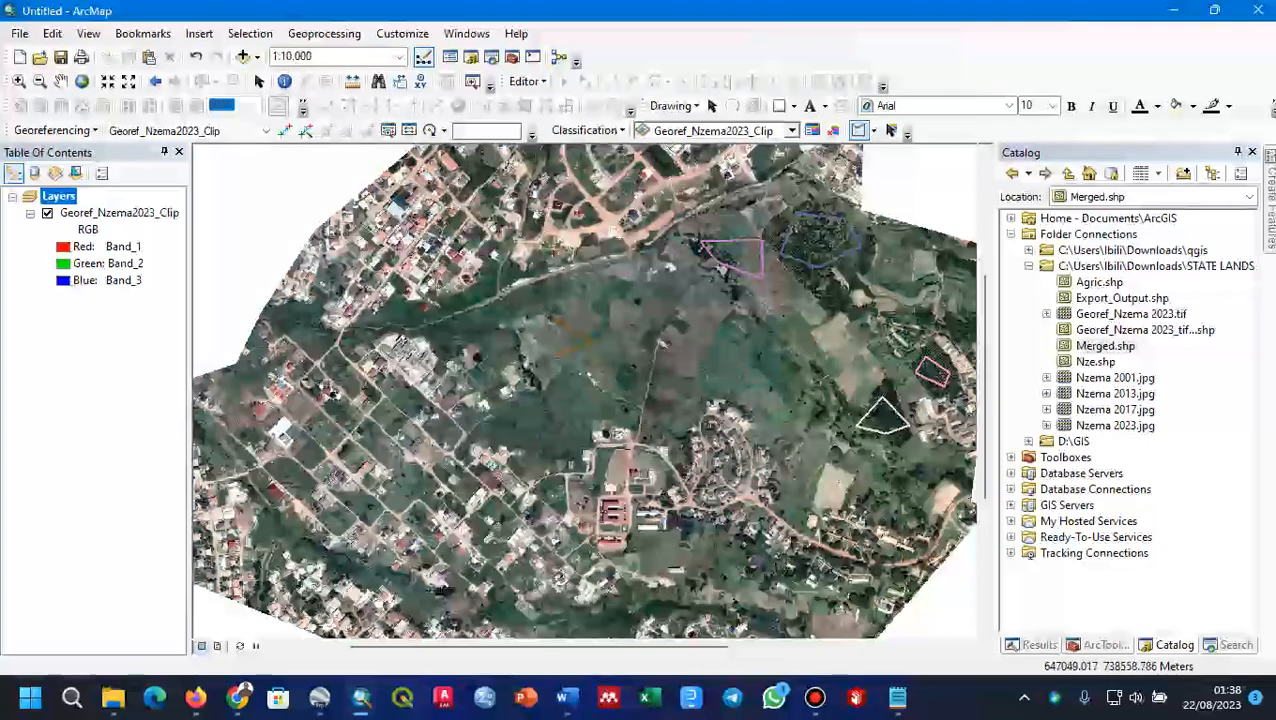
# Step: Merge the six vegetation training samples into a single class in the Training Sample Manager
pyautogui.click(814, 133)
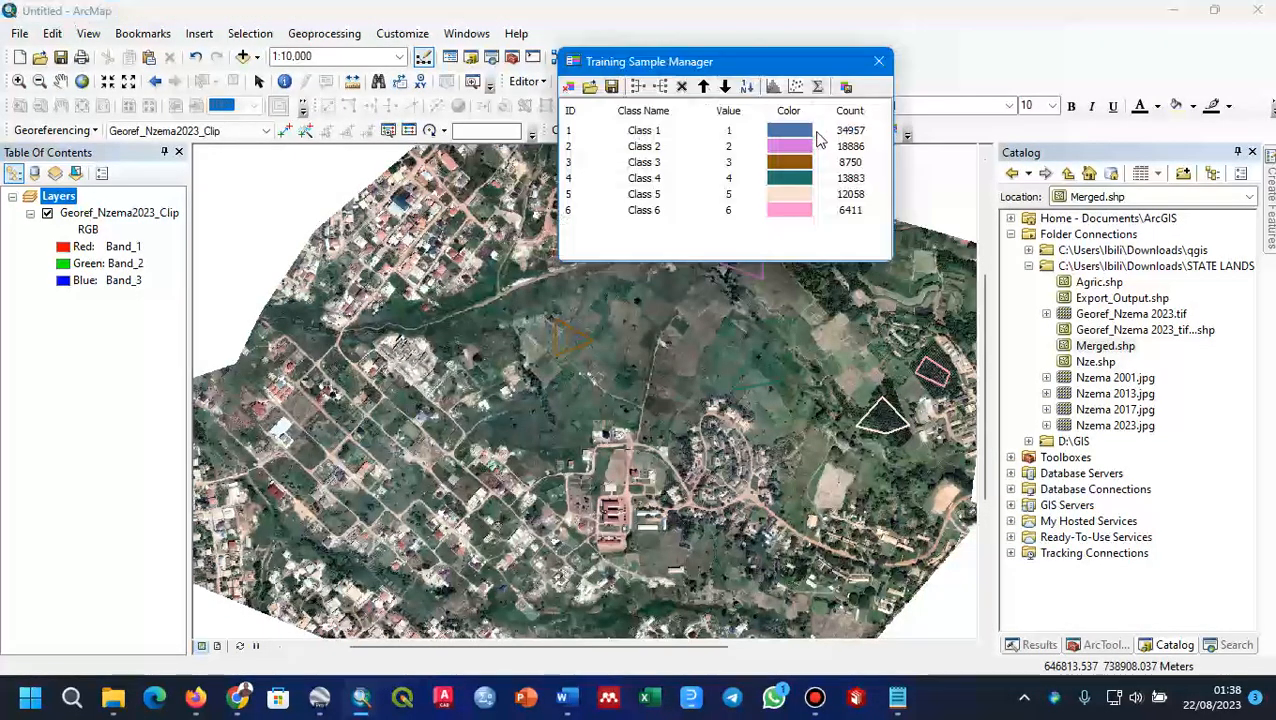
pyautogui.click(568, 131)
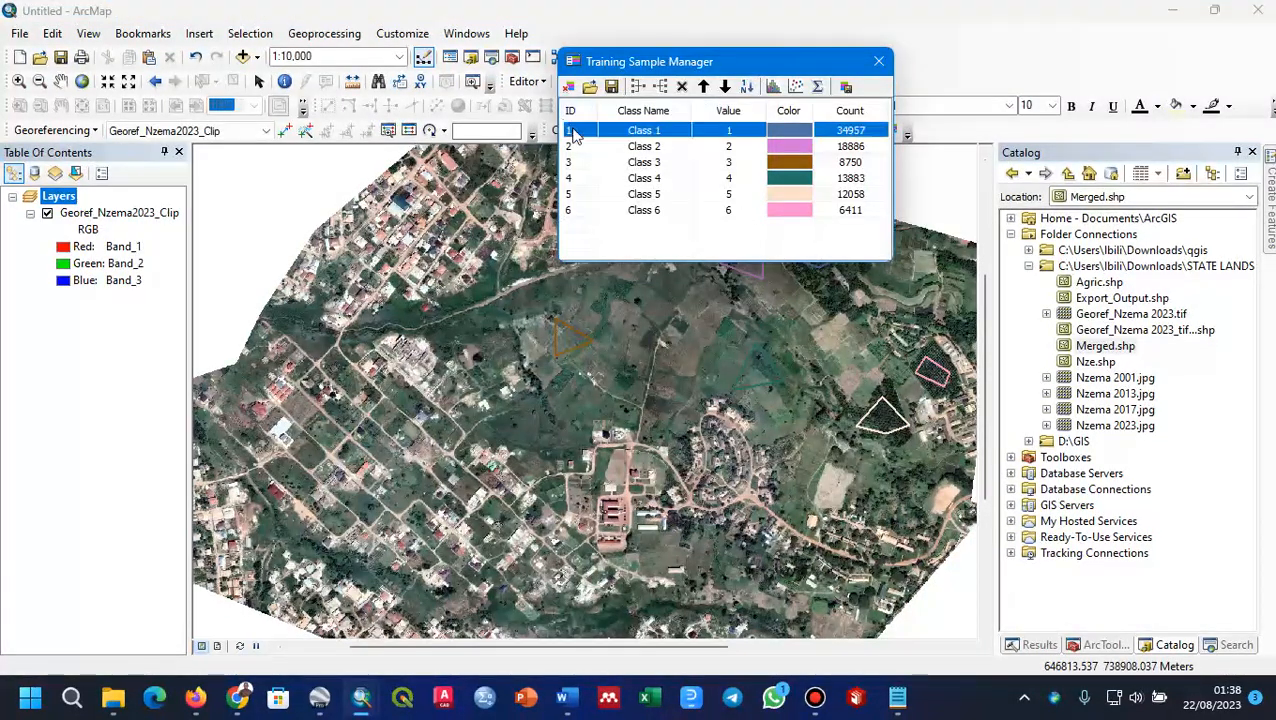
pyautogui.keyDown('shift'); pyautogui.click(572, 210); pyautogui.keyUp('shift')
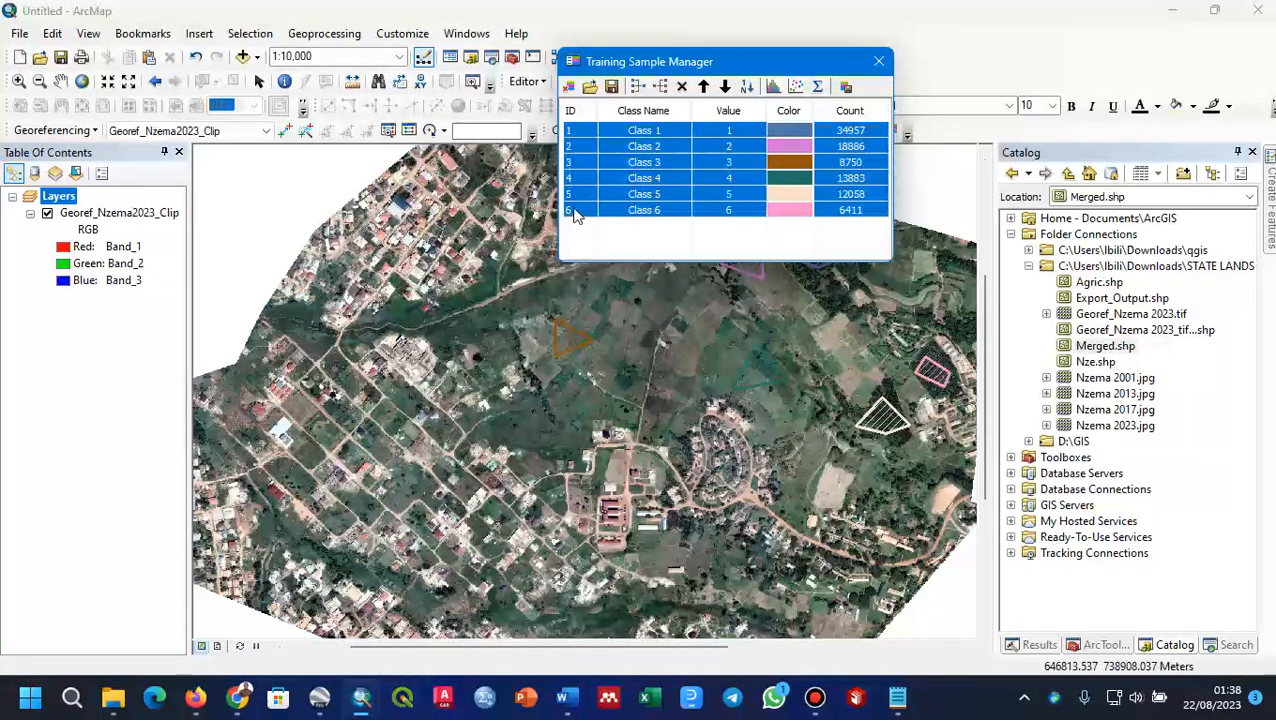
pyautogui.click(660, 87)
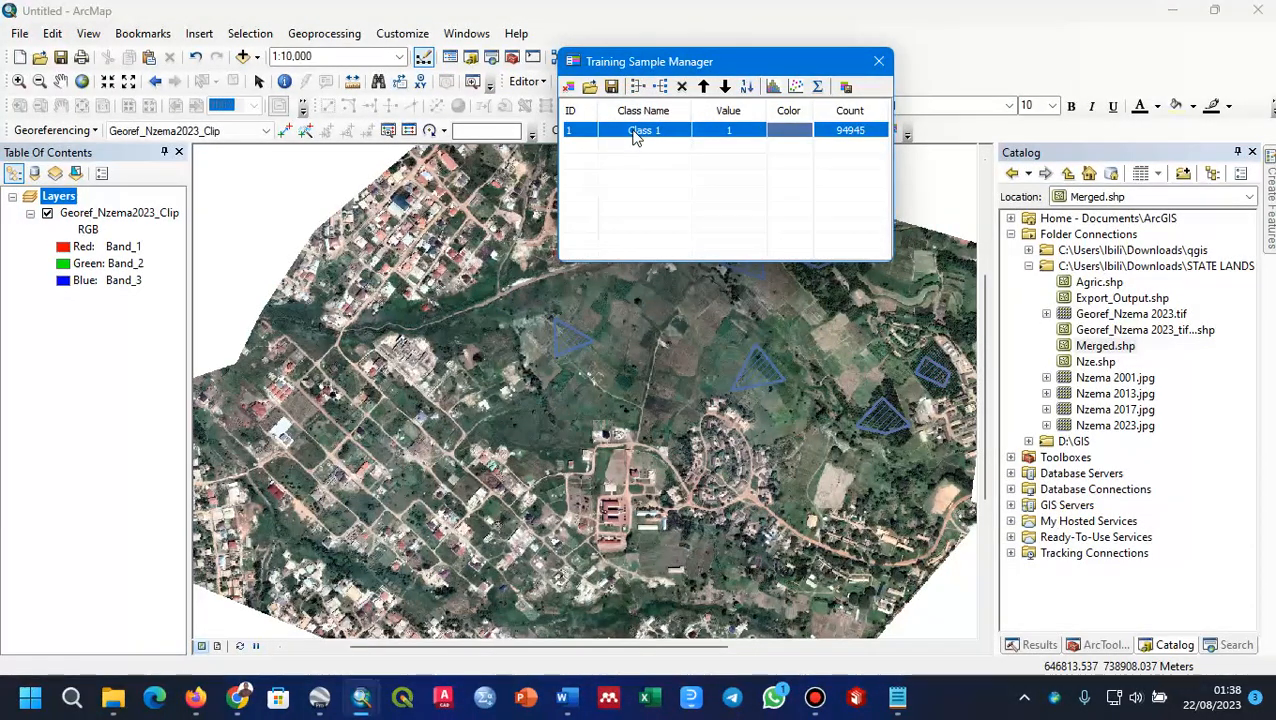
pyautogui.click(640, 155)
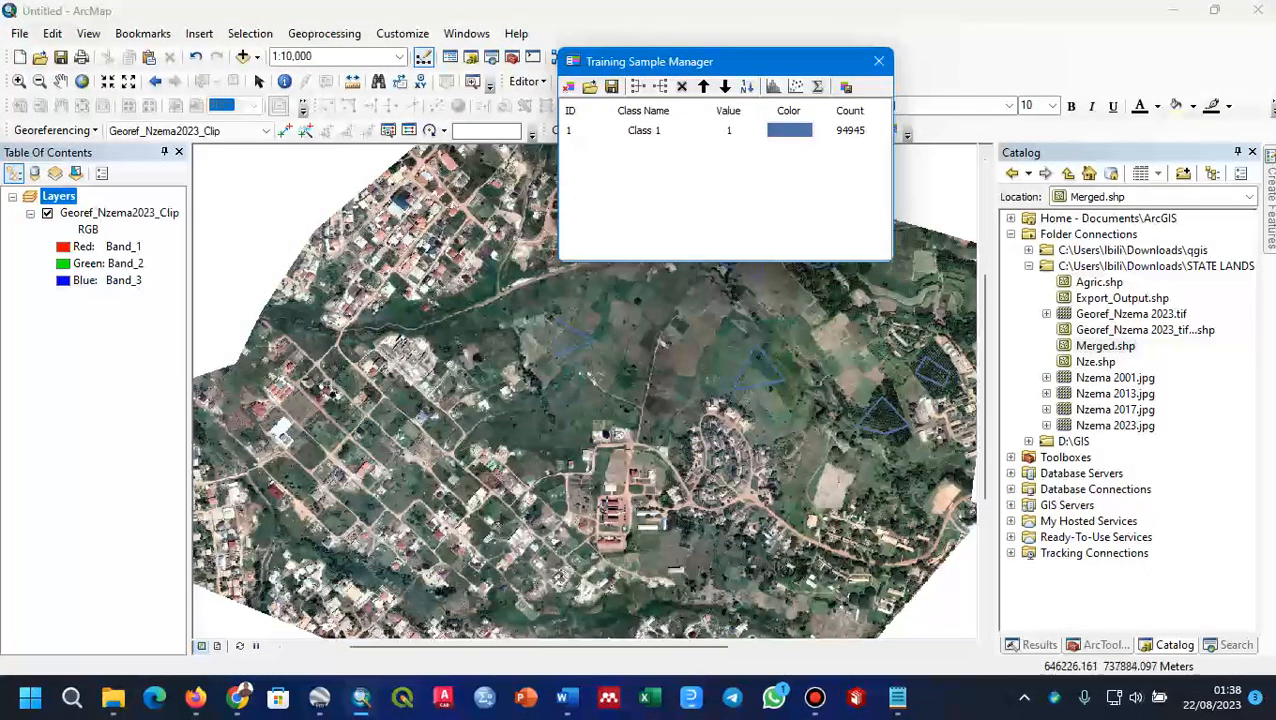
# Step: Draw a polygon training sample around the large red-roofed building complex in the central compound
pyautogui.scroll(-3, 608, 508)
pyautogui.scroll(-2, 610, 508)
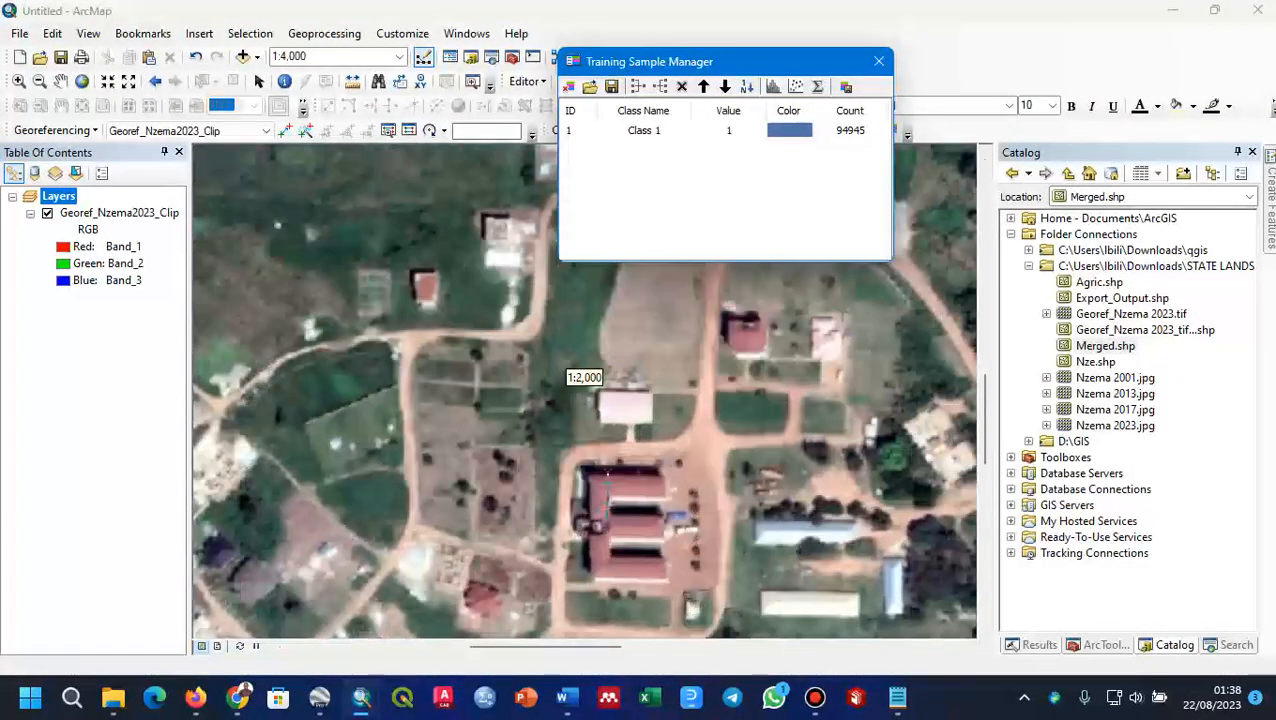
pyautogui.click(590, 478)
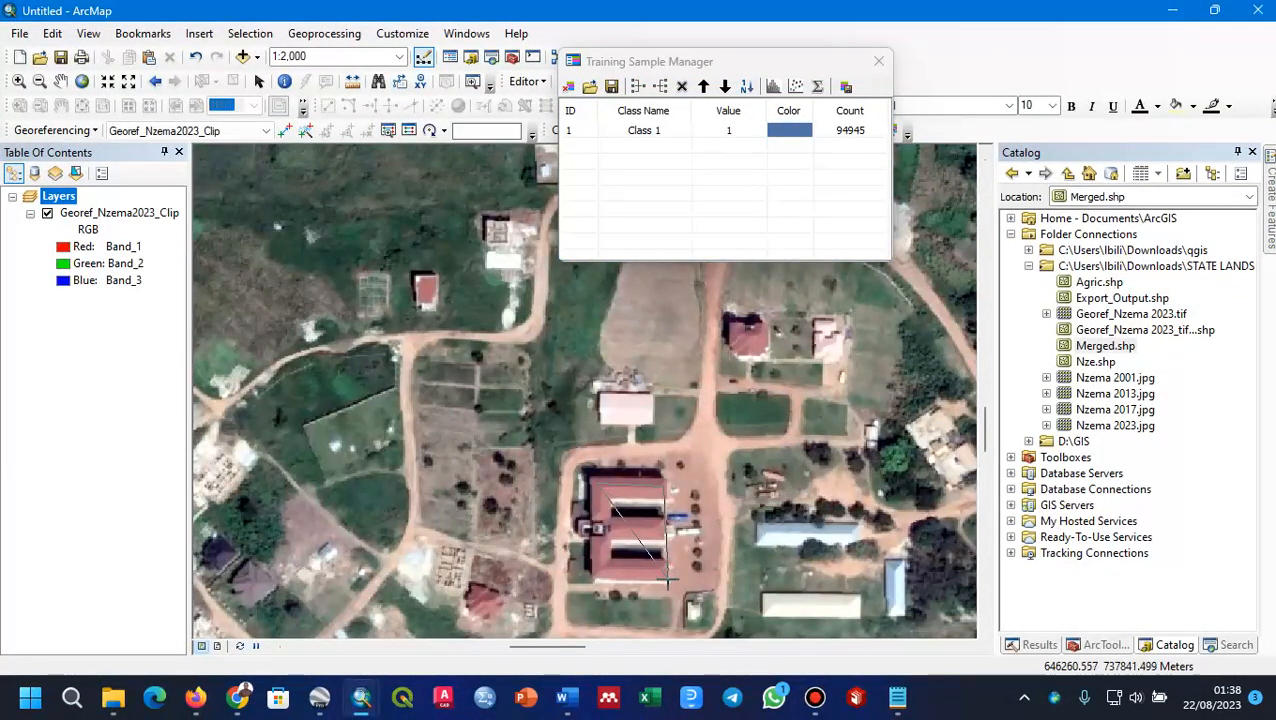
pyautogui.click(597, 581)
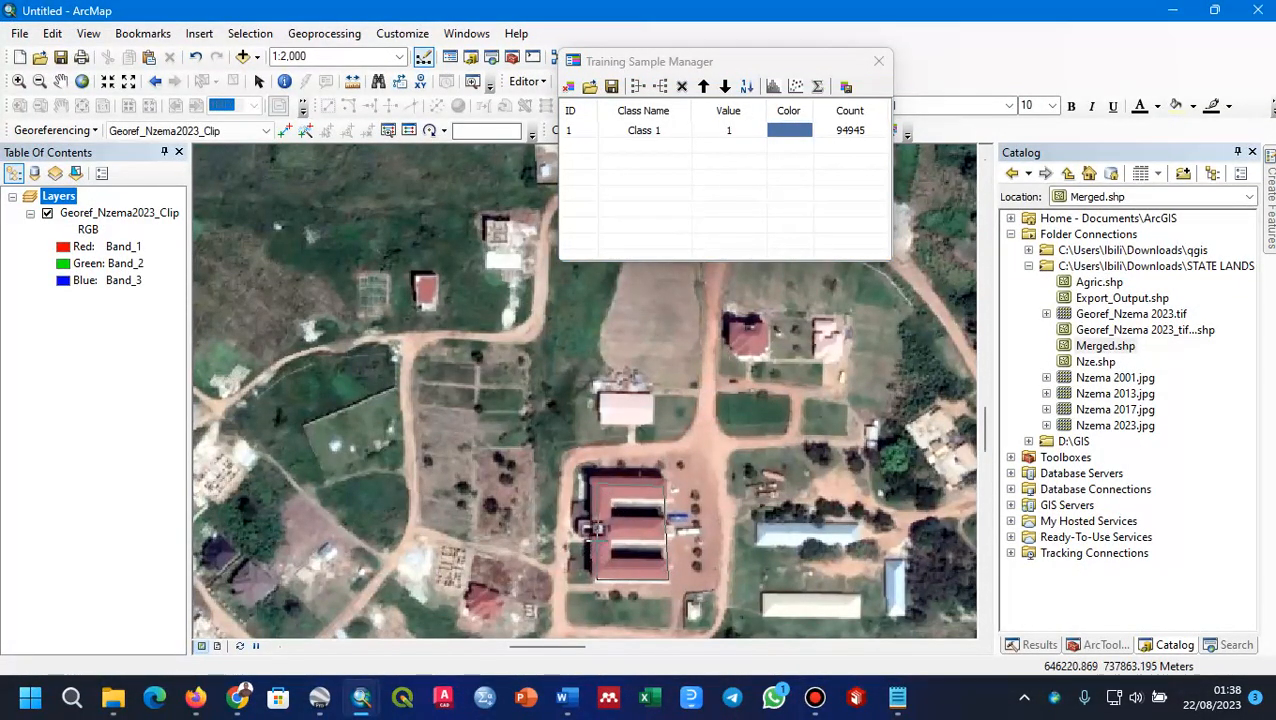
pyautogui.doubleClick(595, 528)
# Step: Draw a small polygon training sample on the dark-red roof beside the blank clip edge, southwest of the dense dark trees
pyautogui.scroll(2, 575, 365)
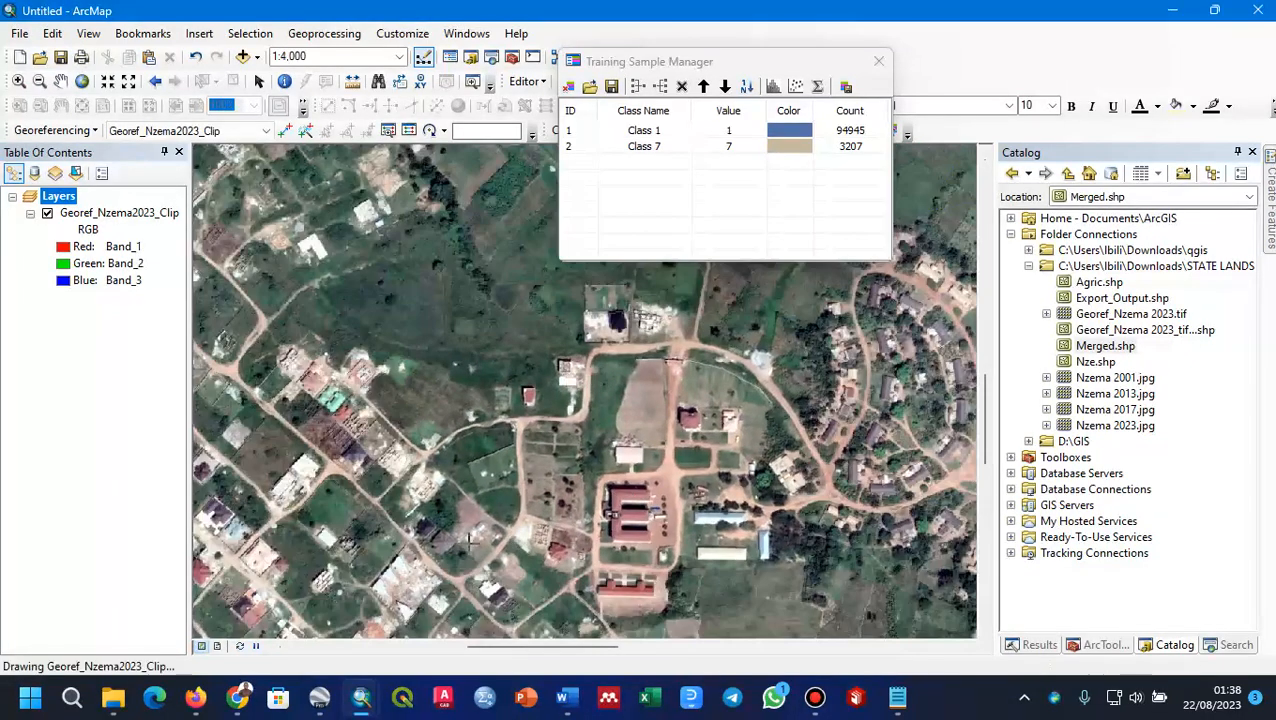
pyautogui.scroll(1, 428, 496)
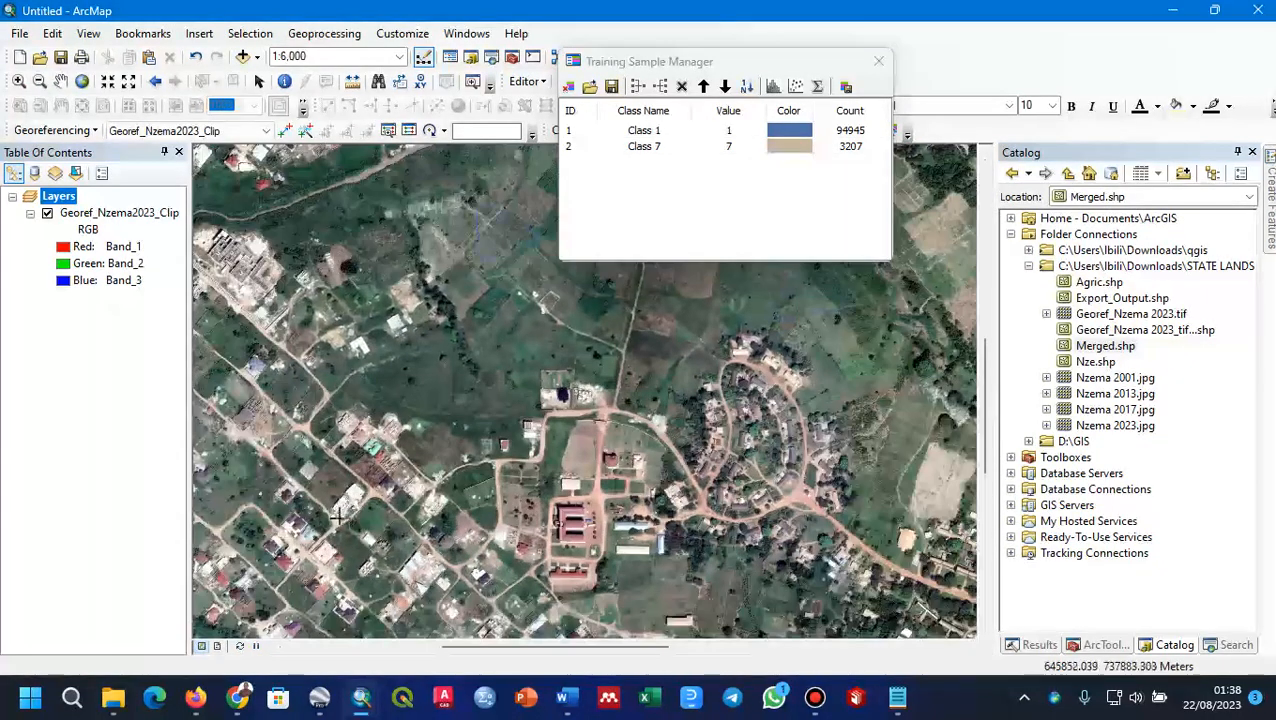
pyautogui.moveTo(314, 540); pyautogui.dragTo(515, 419)
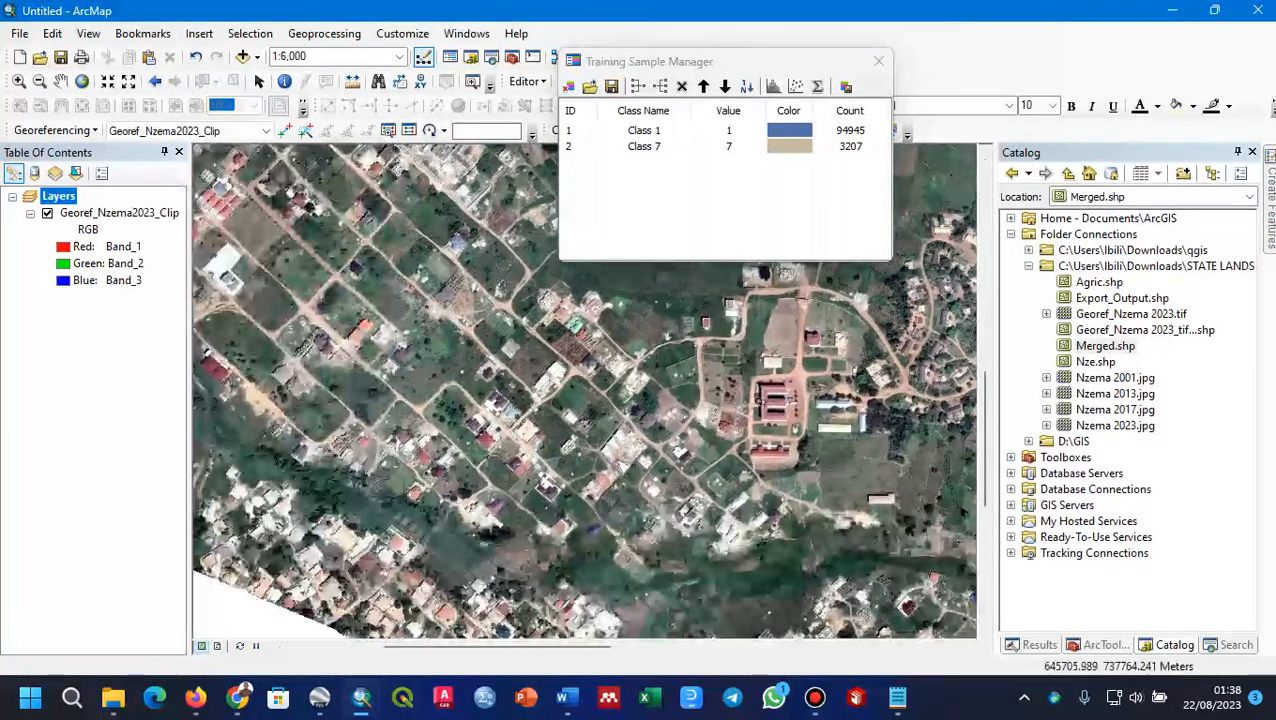
pyautogui.scroll(1, 618, 480)
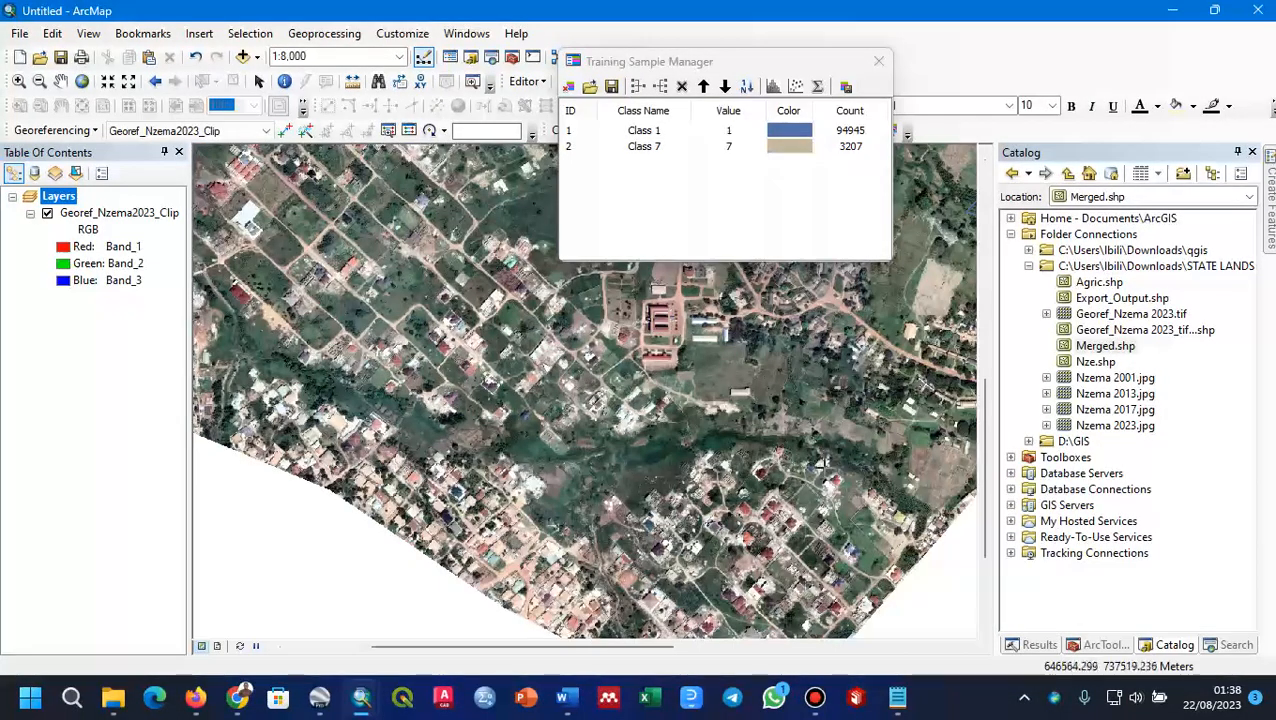
pyautogui.moveTo(836, 455); pyautogui.dragTo(484, 531)
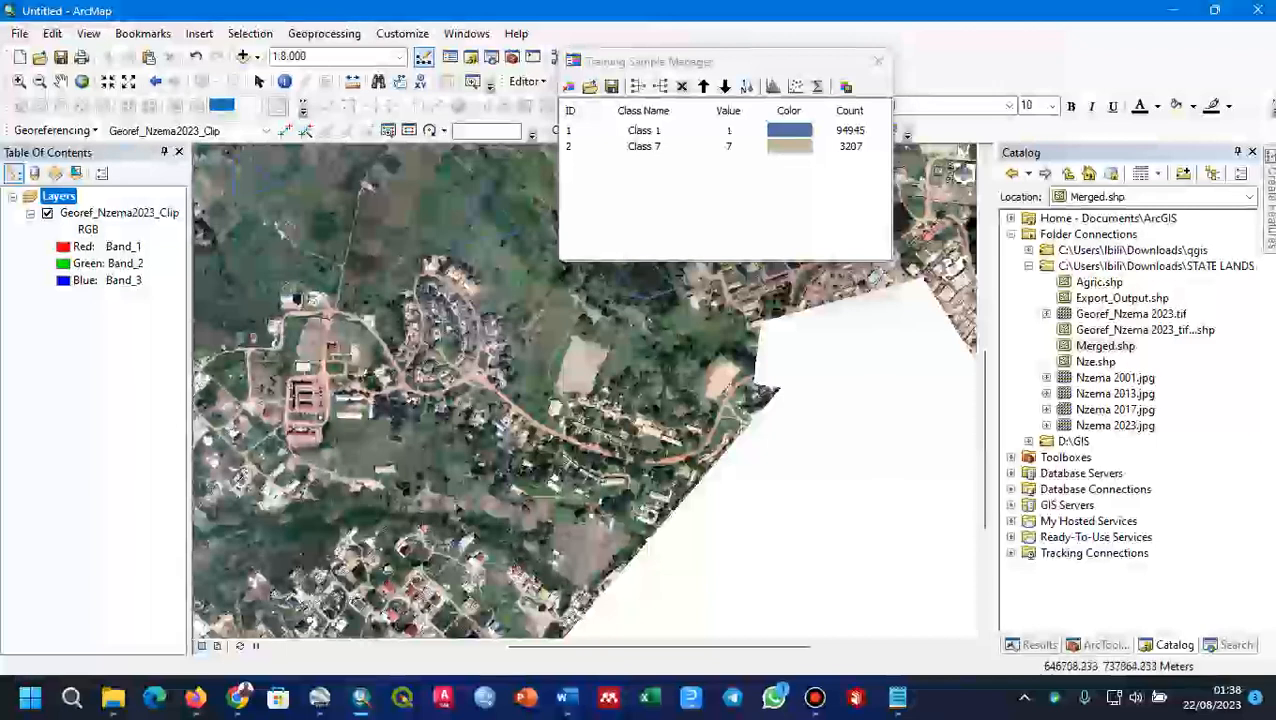
pyautogui.moveTo(430, 328); pyautogui.dragTo(420, 418)
pyautogui.moveTo(832, 276); pyautogui.dragTo(604, 421)
pyautogui.scroll(2, 737, 468)
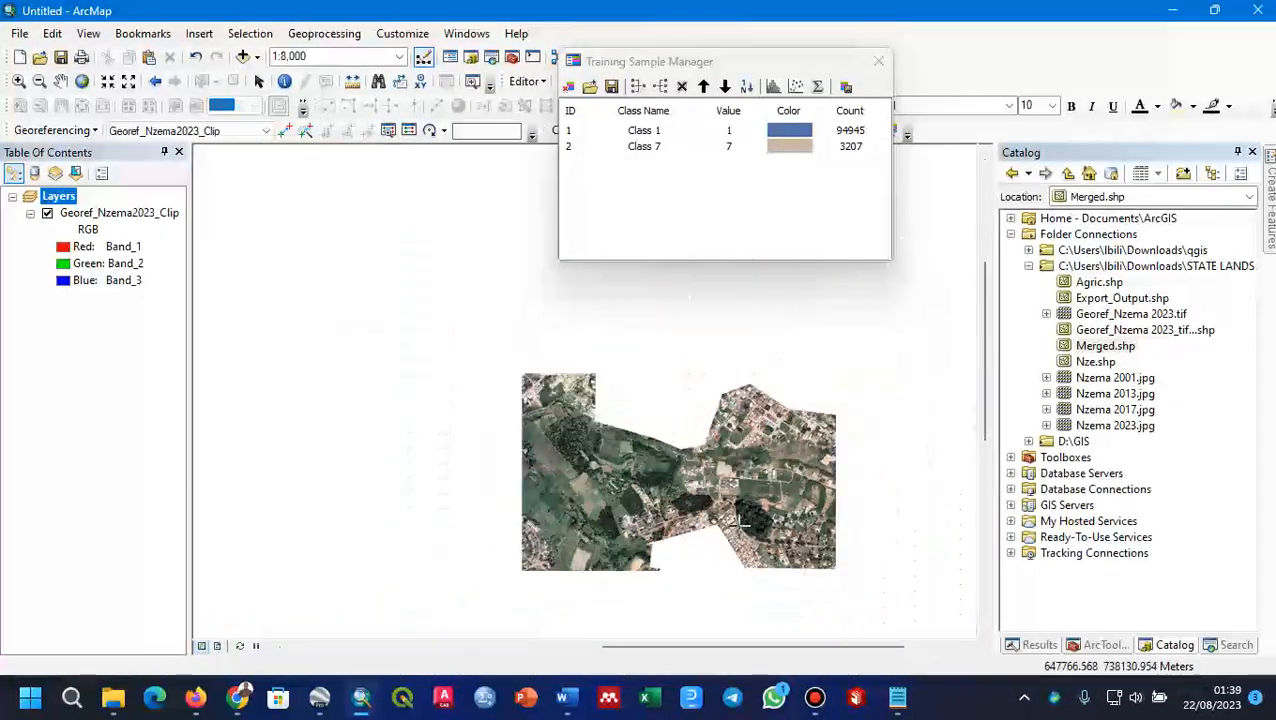
pyautogui.scroll(-5, 740, 520)
pyautogui.scroll(-2, 663, 468)
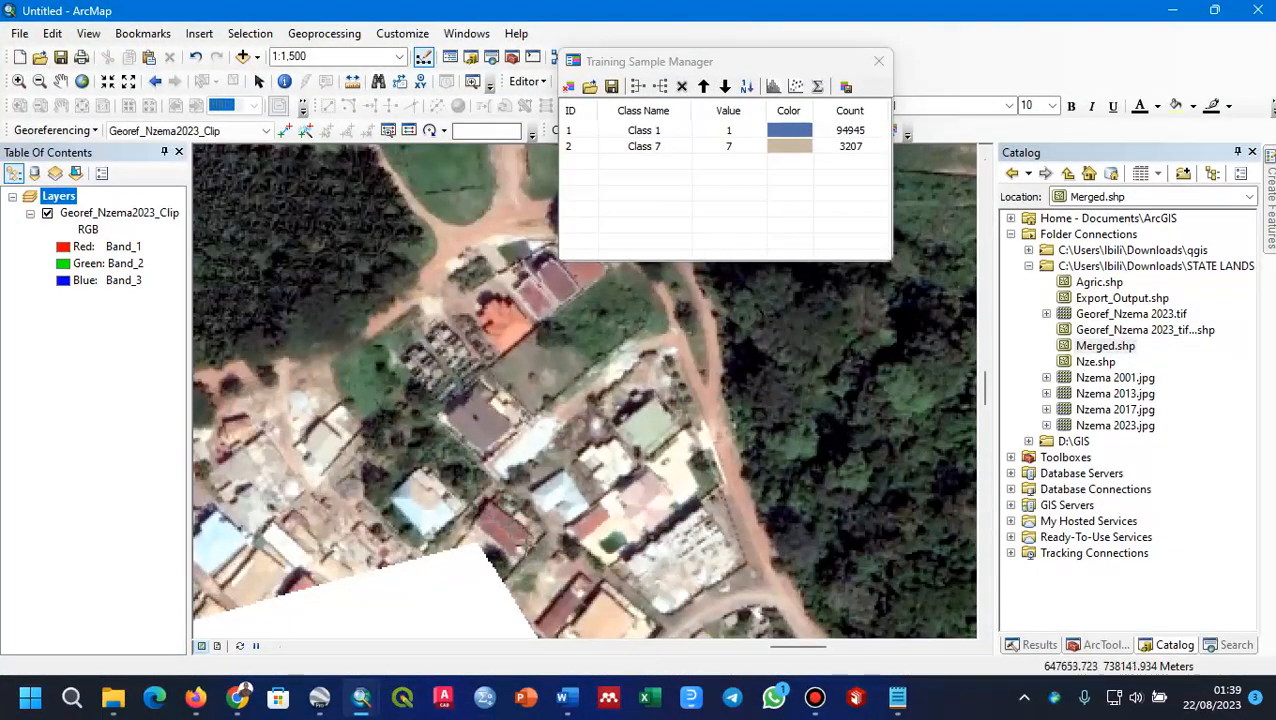
pyautogui.doubleClick(502, 532)
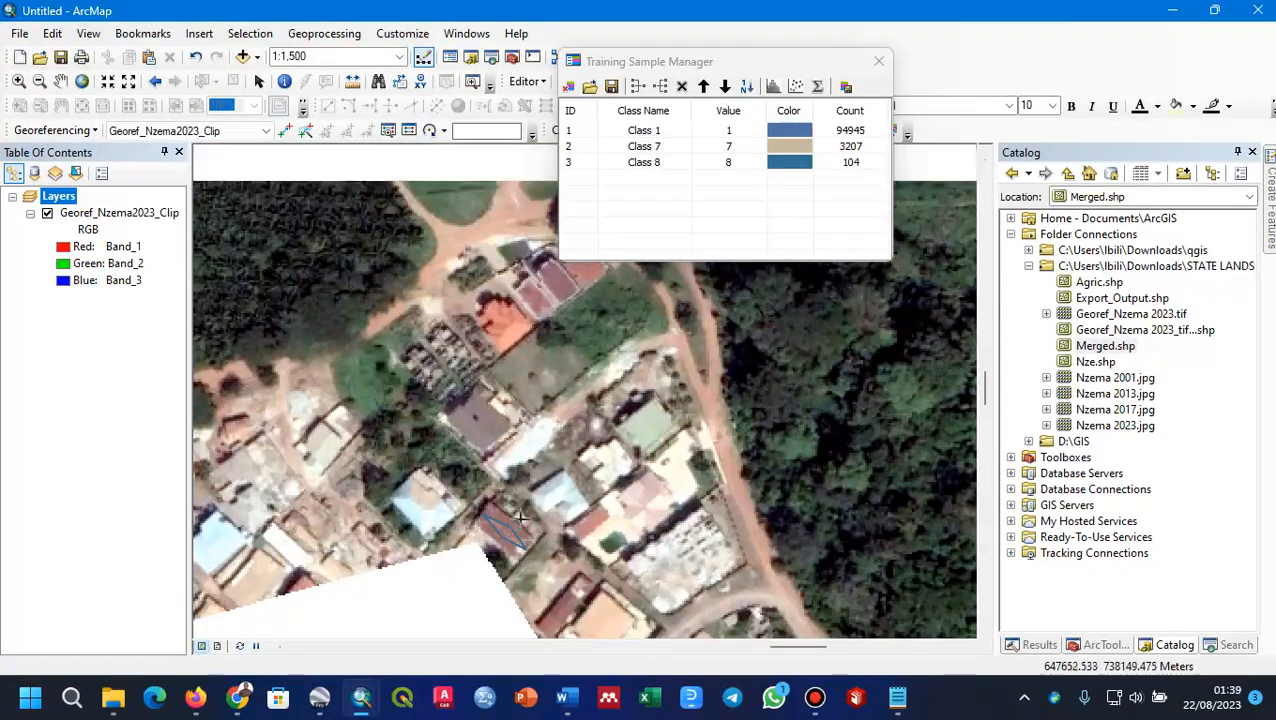
# Step: Draw a polygon training sample on the detached red-roofed house southwest of the row of red-roofed buildings in the western settlement
pyautogui.scroll(-1, 520, 523)
pyautogui.scroll(-3, 584, 377)
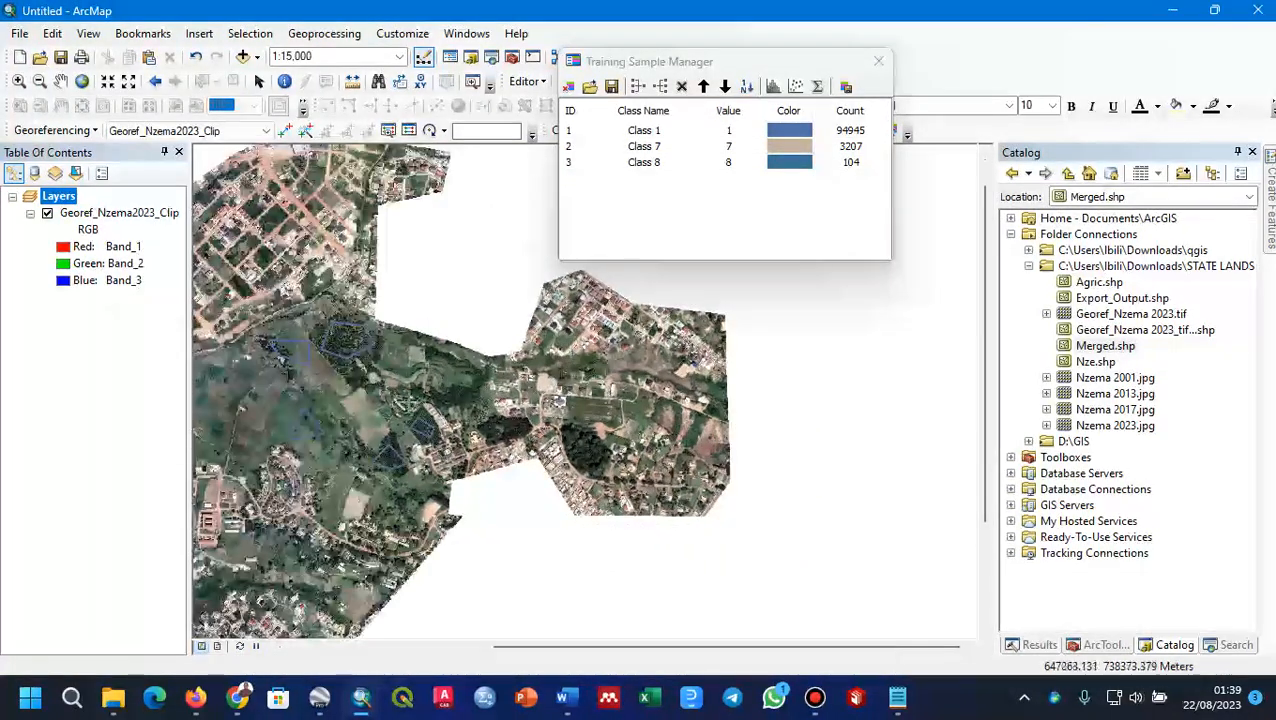
pyautogui.moveTo(563, 416); pyautogui.dragTo(881, 318)
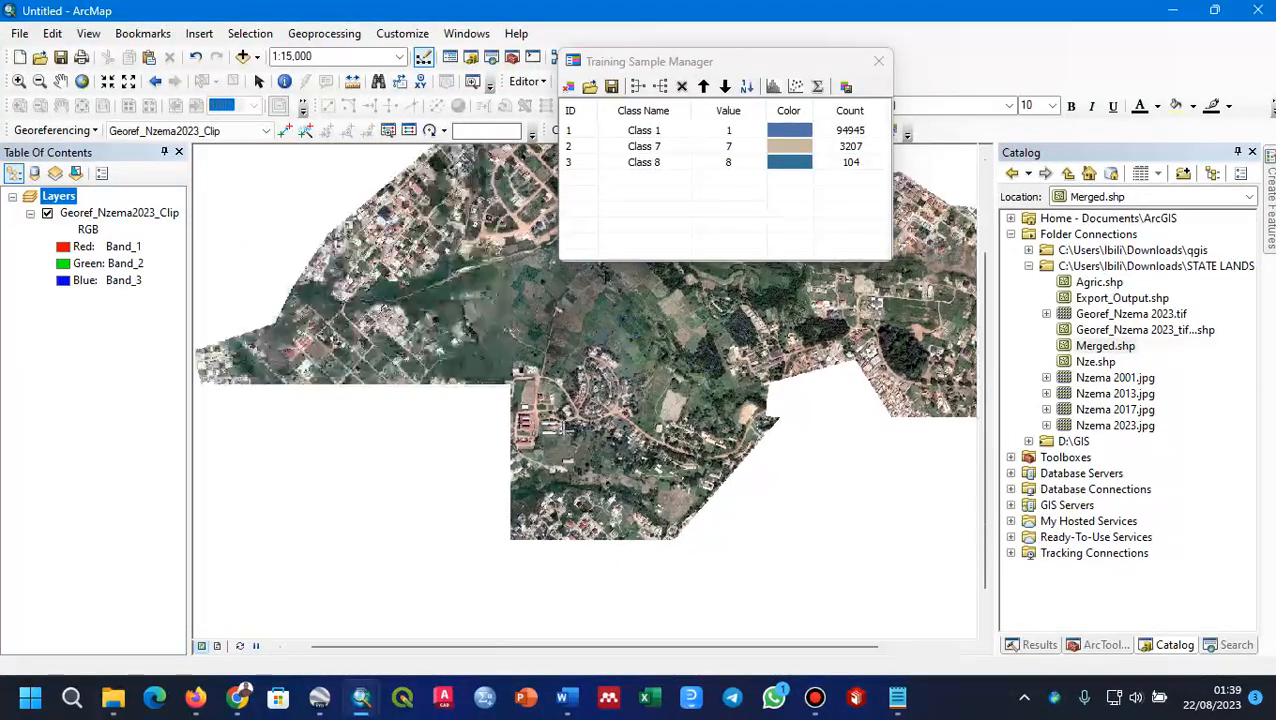
pyautogui.moveTo(362, 433); pyautogui.dragTo(455, 513)
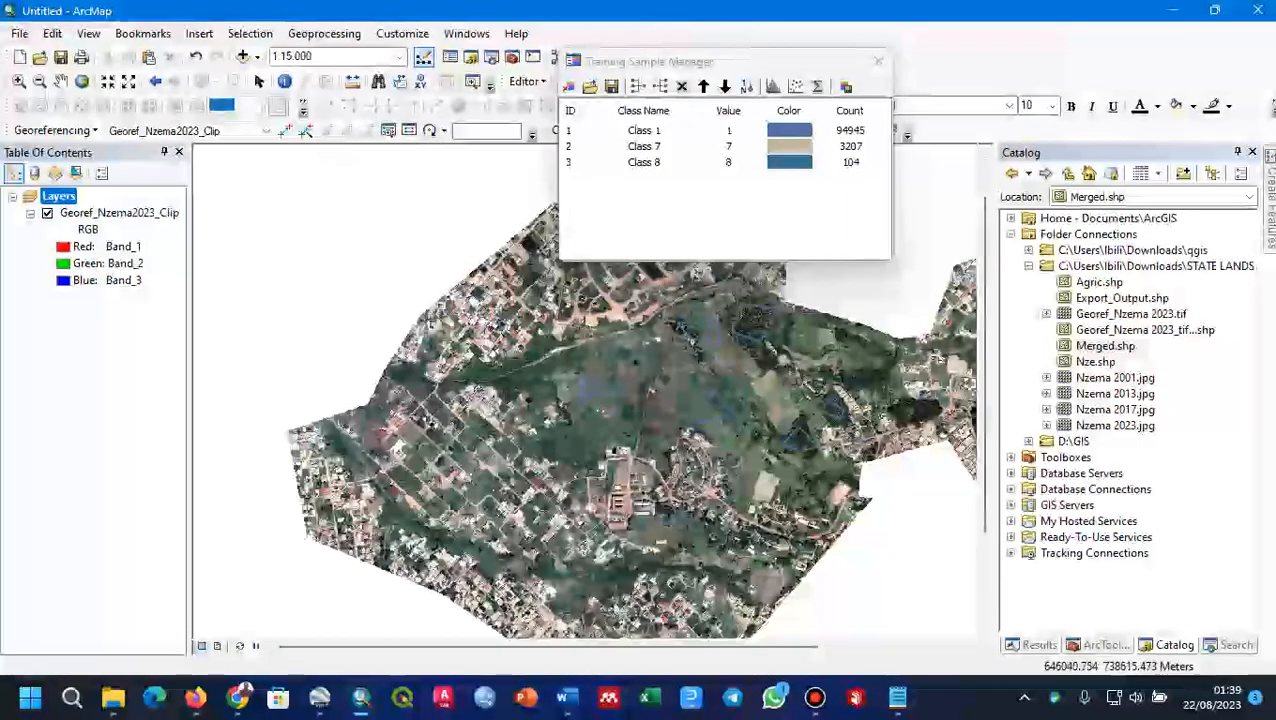
pyautogui.scroll(10, 510, 375)
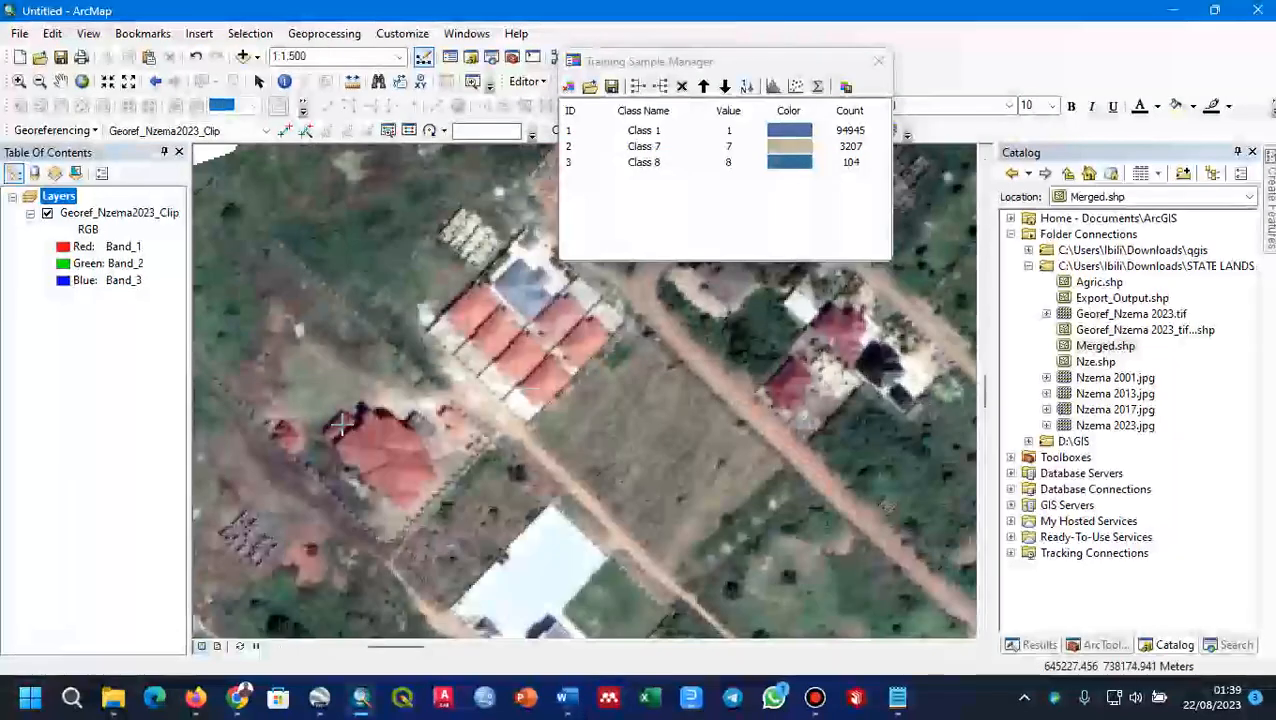
pyautogui.click(365, 438)
pyautogui.click(414, 441)
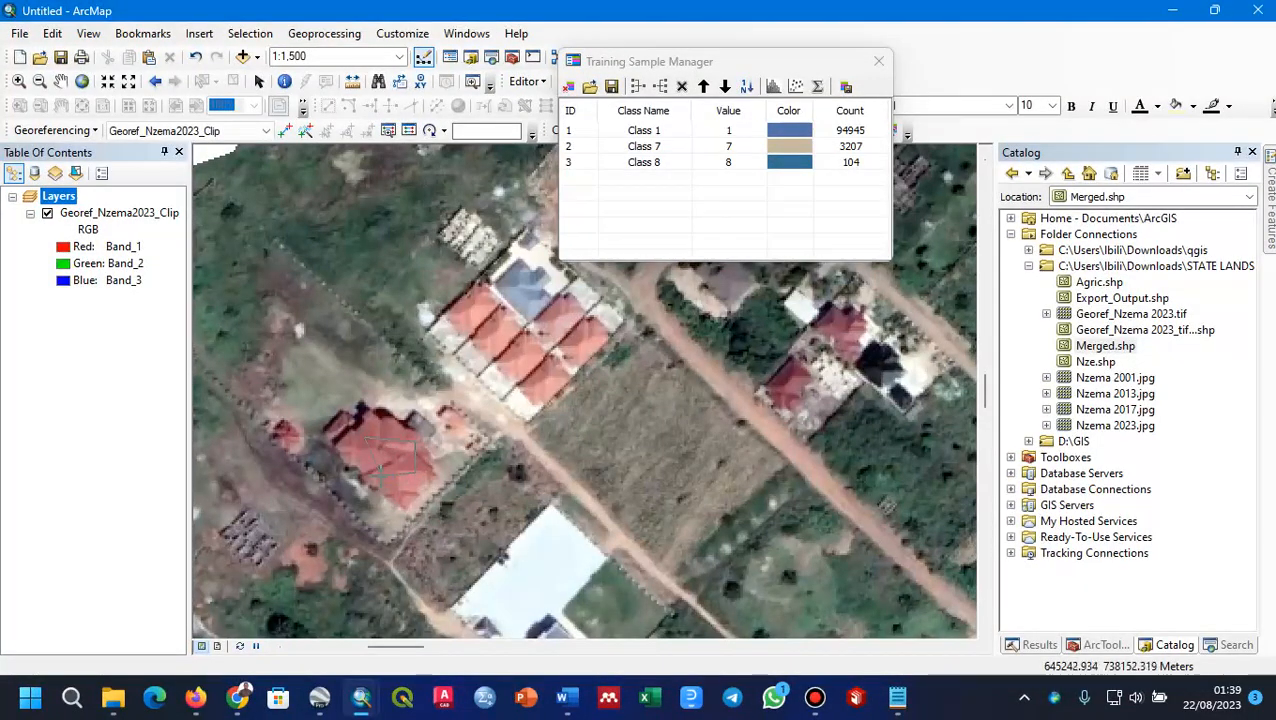
pyautogui.doubleClick(367, 458)
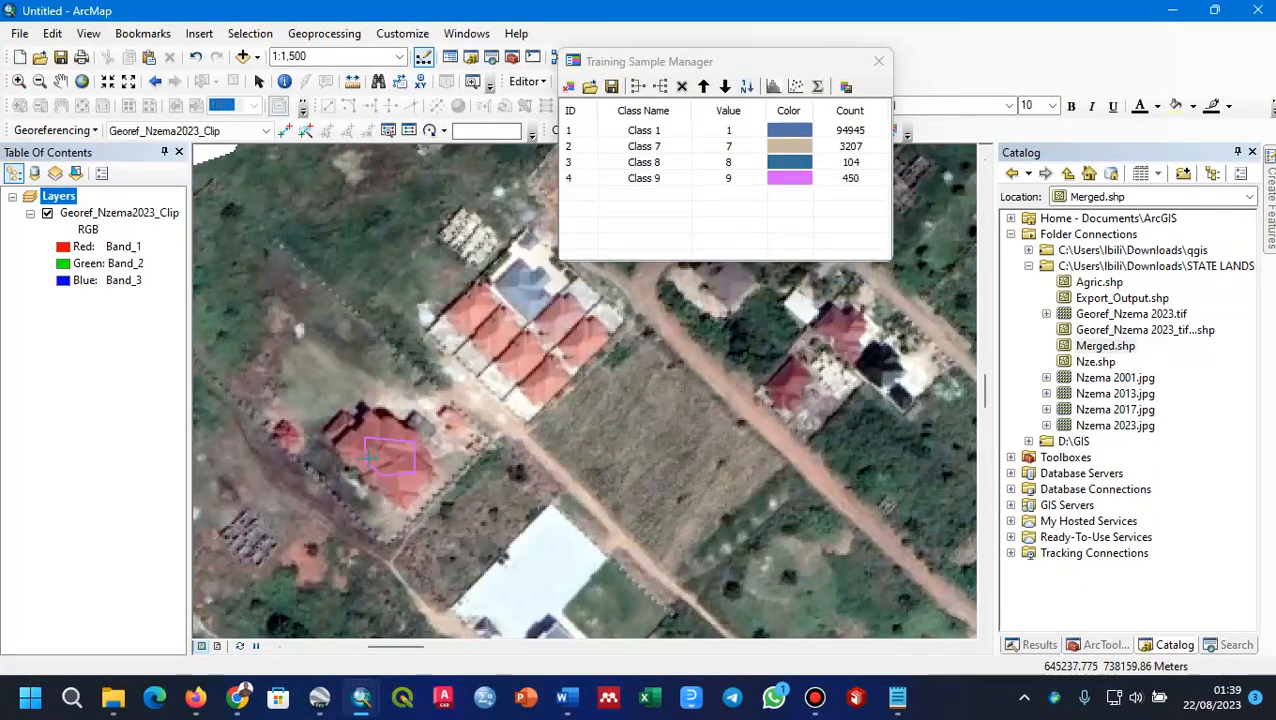
# Step: Merge the three red-roof training samples into one class and rename it Class 2
pyautogui.click(567, 148)
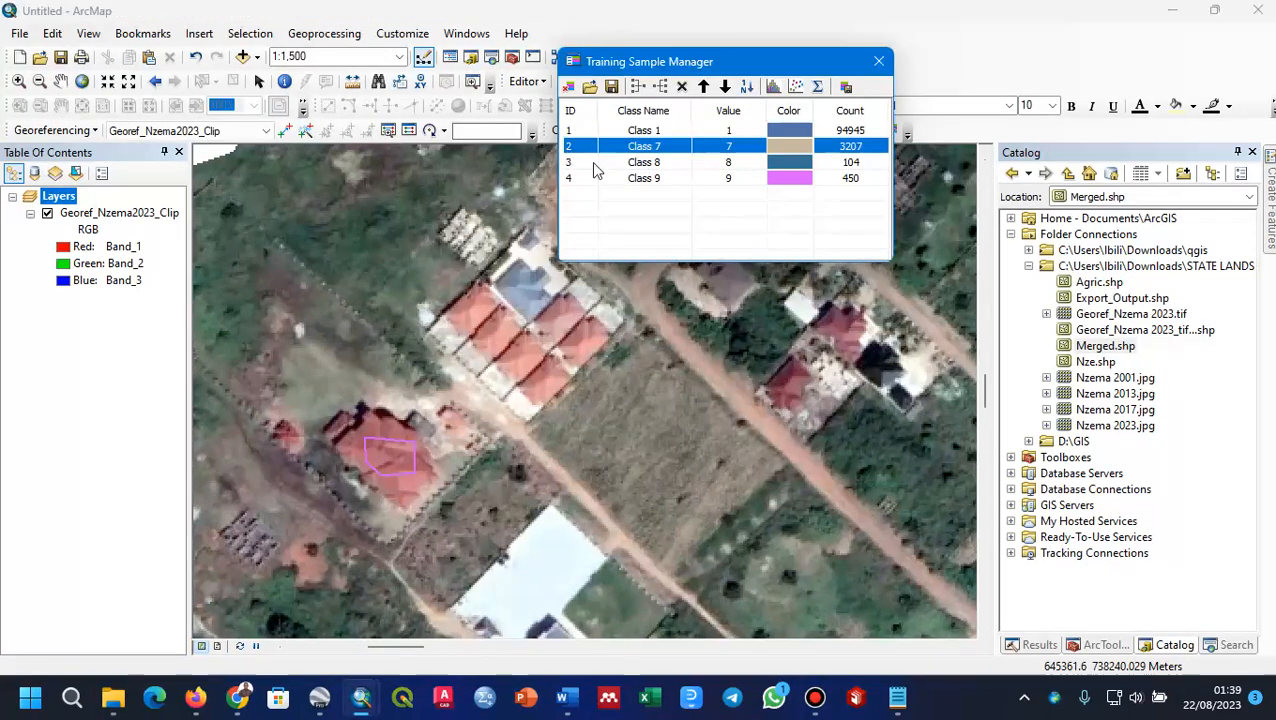
pyautogui.keyDown('shift'); pyautogui.click(568, 179); pyautogui.keyUp('shift')
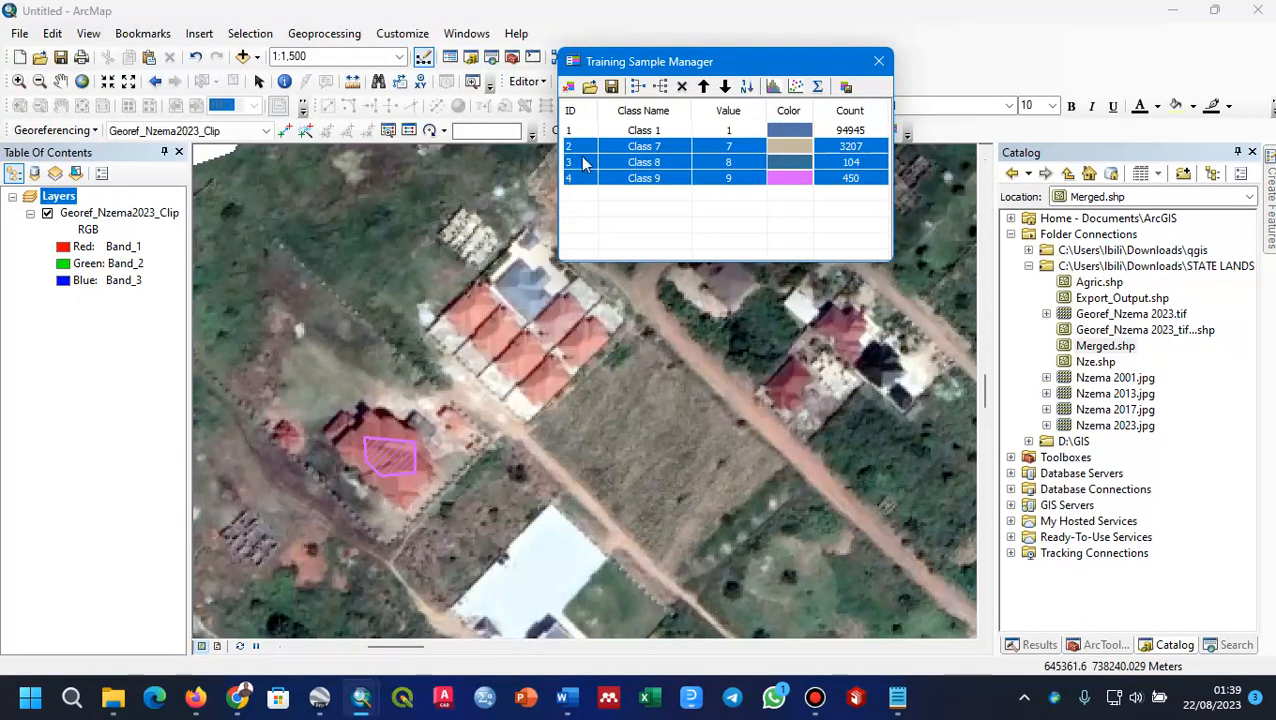
pyautogui.click(640, 86)
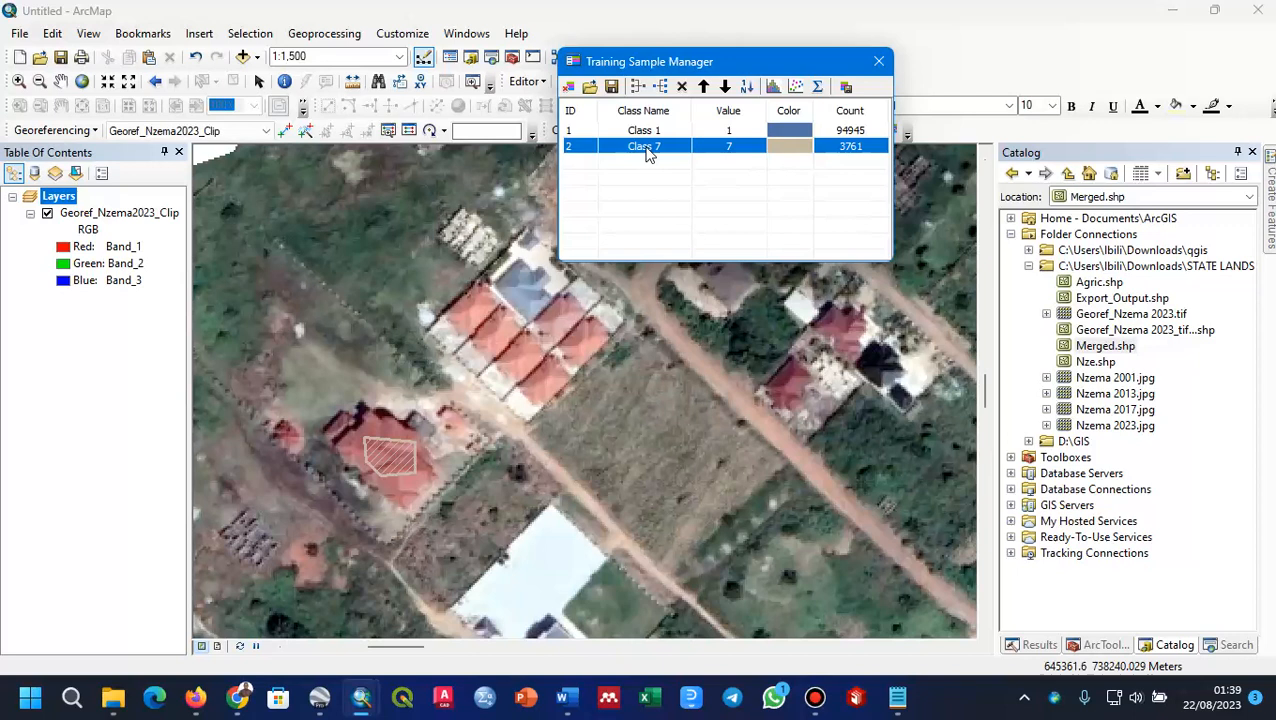
pyautogui.doubleClick(647, 147)
pyautogui.click(683, 152)
pyautogui.write('2')
pyautogui.click(680, 191)
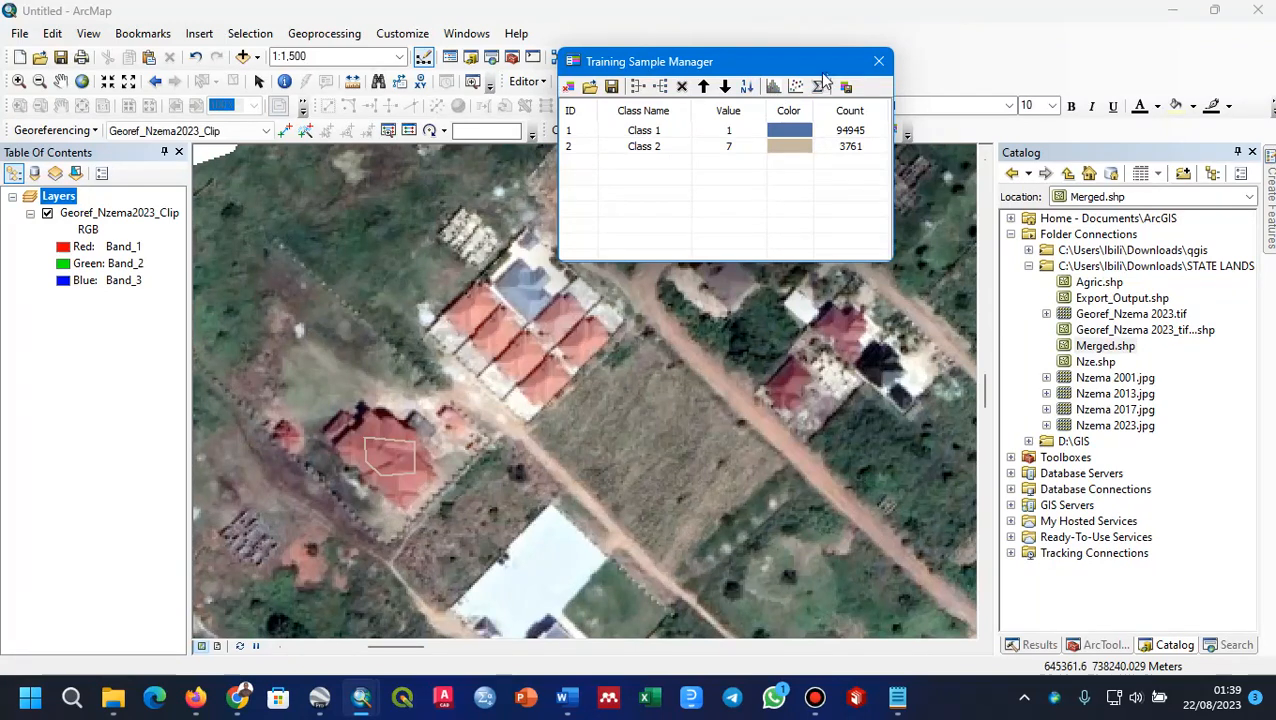
# Step: Draw small polygon training samples on the isolated blue-roofed house and on the dark-blue roof southeast of the green-roofed building
pyautogui.scroll(-5, 718, 385)
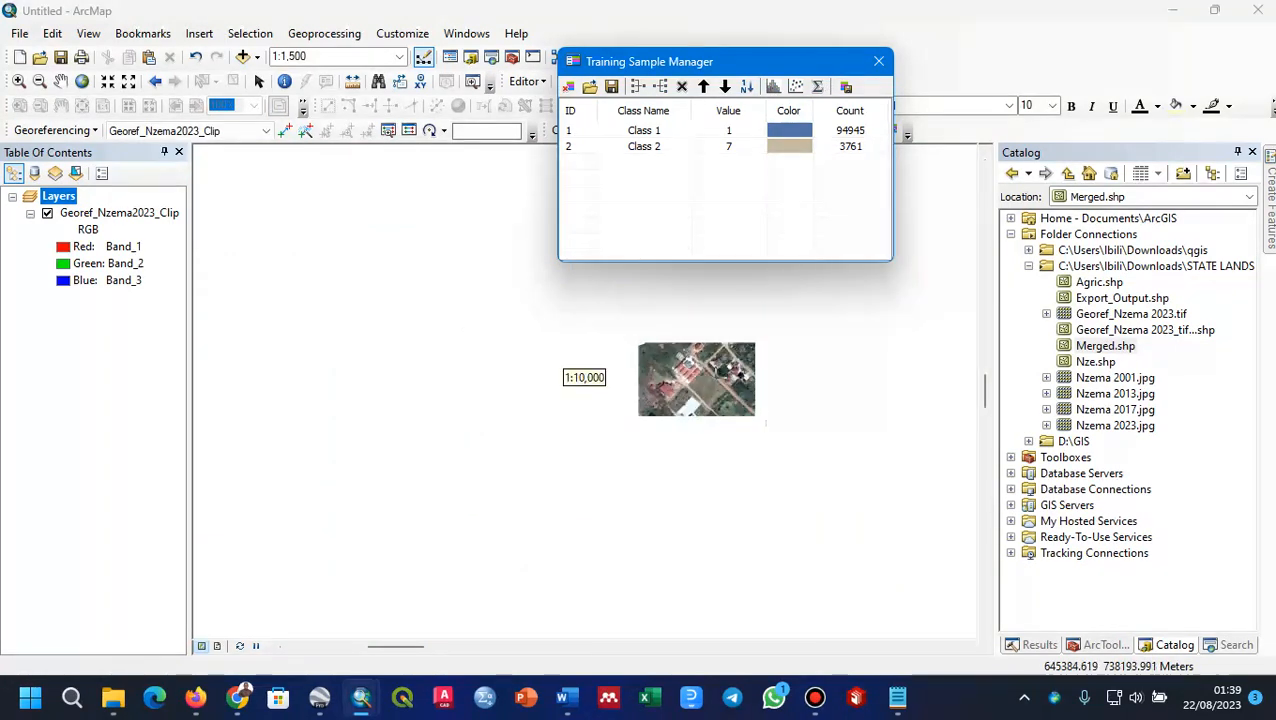
pyautogui.moveTo(757, 414); pyautogui.dragTo(436, 431)
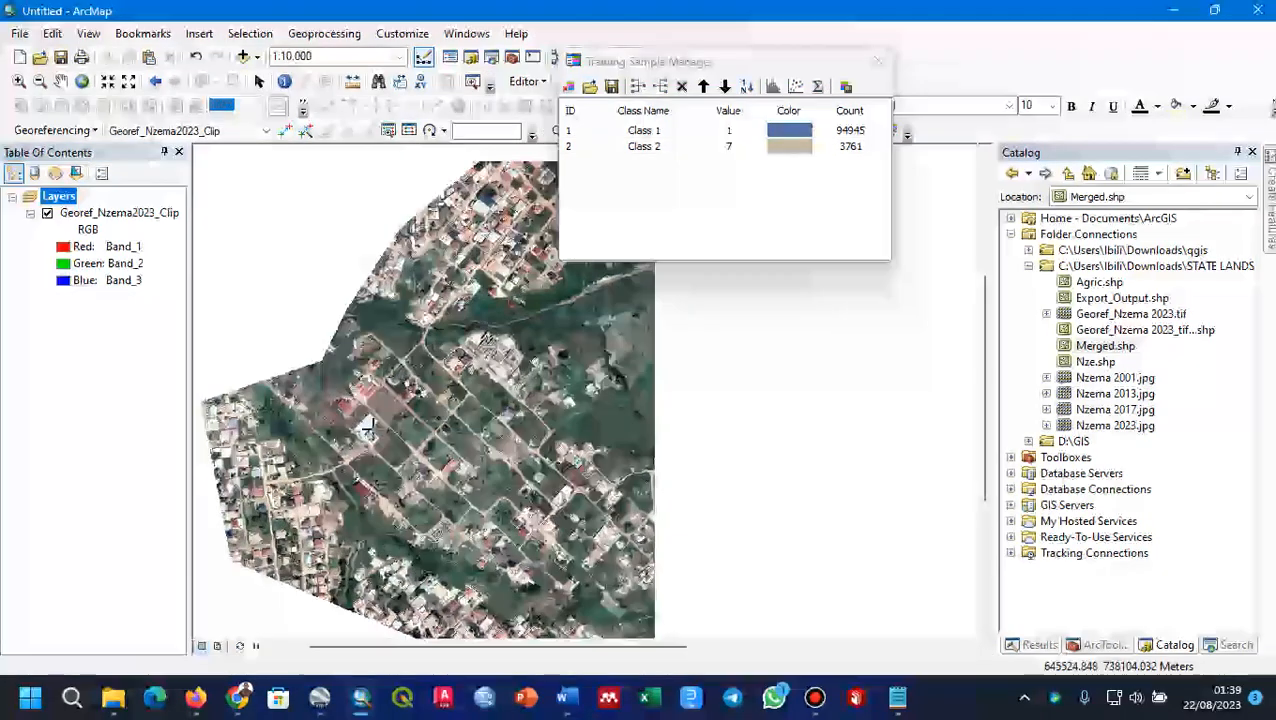
pyautogui.scroll(5, 482, 424)
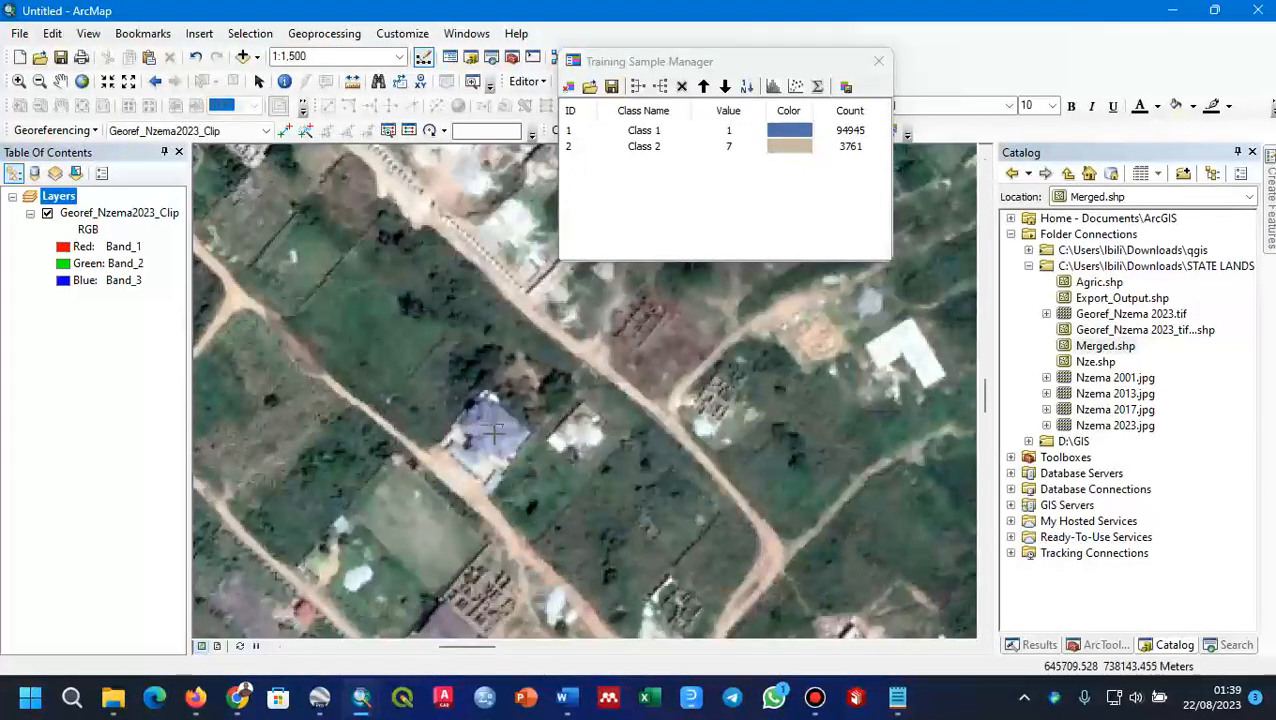
pyautogui.doubleClick(488, 447)
pyautogui.moveTo(512, 506); pyautogui.dragTo(492, 225)
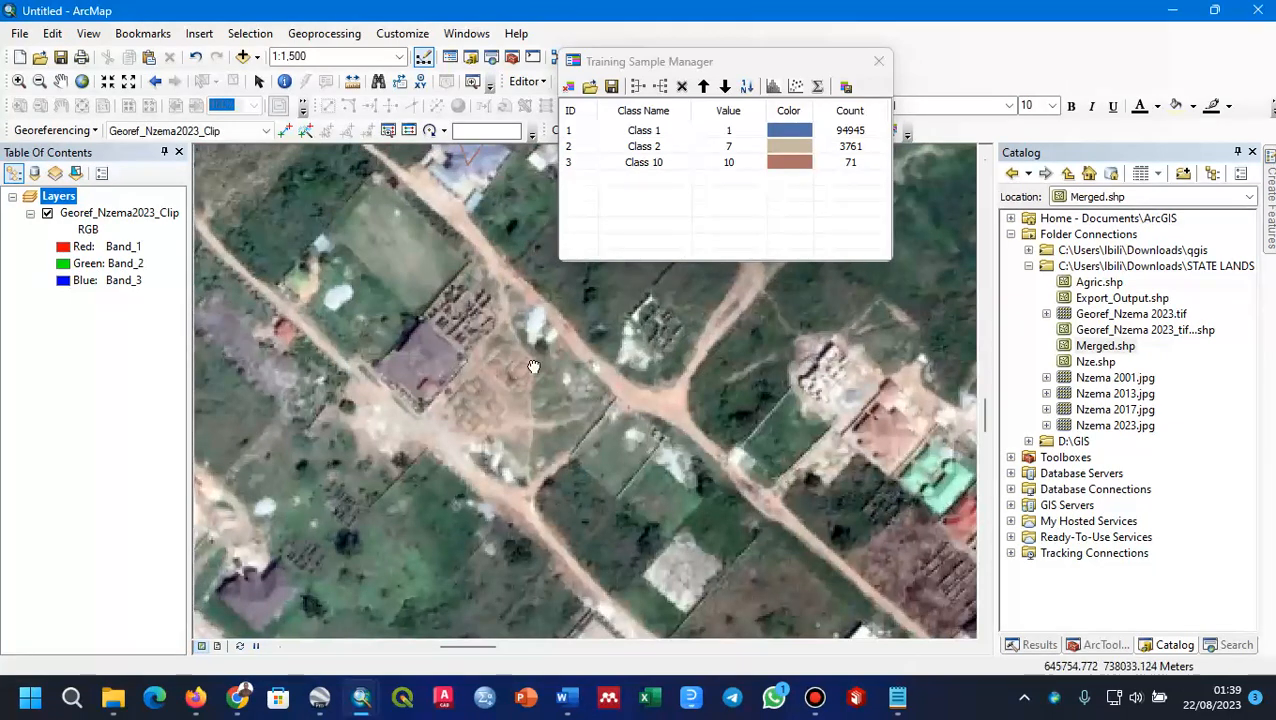
pyautogui.moveTo(588, 399); pyautogui.dragTo(378, 254)
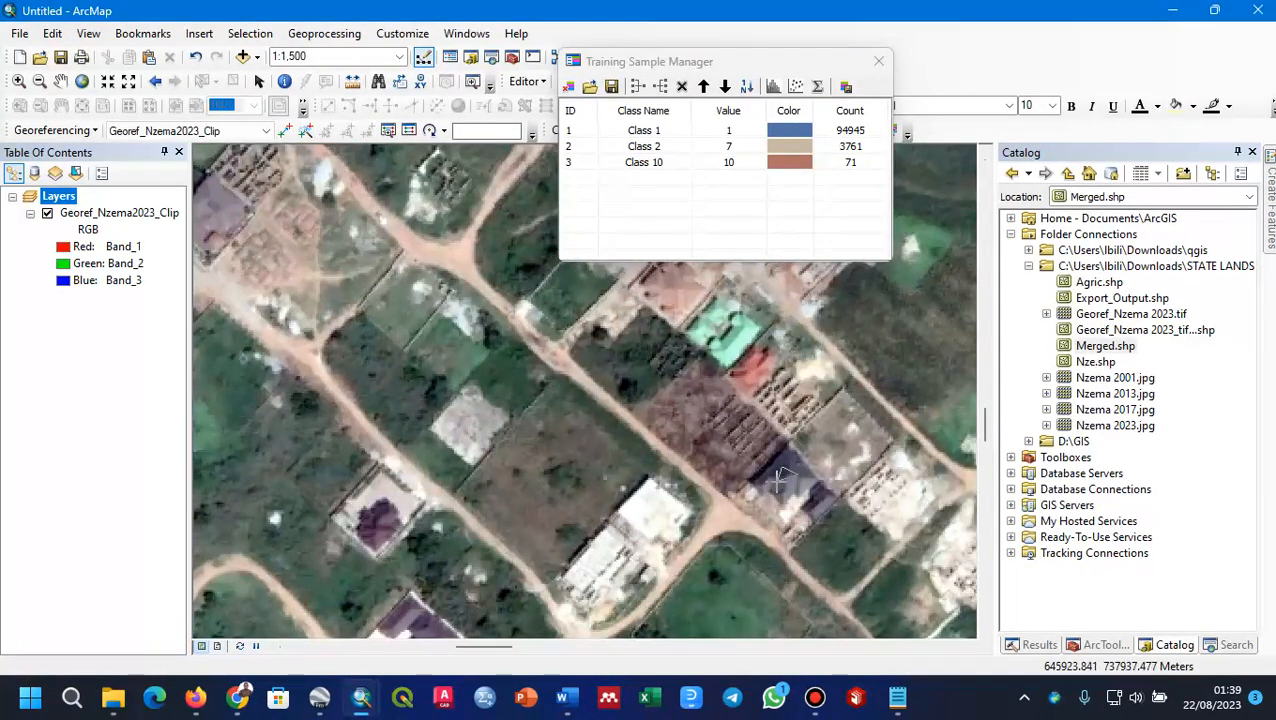
pyautogui.doubleClick(778, 481)
# Step: Draw a triangular training sample on the blue-grey roof standing alone beside the dark green plot in the northern settlement
pyautogui.scroll(-3, 608, 440)
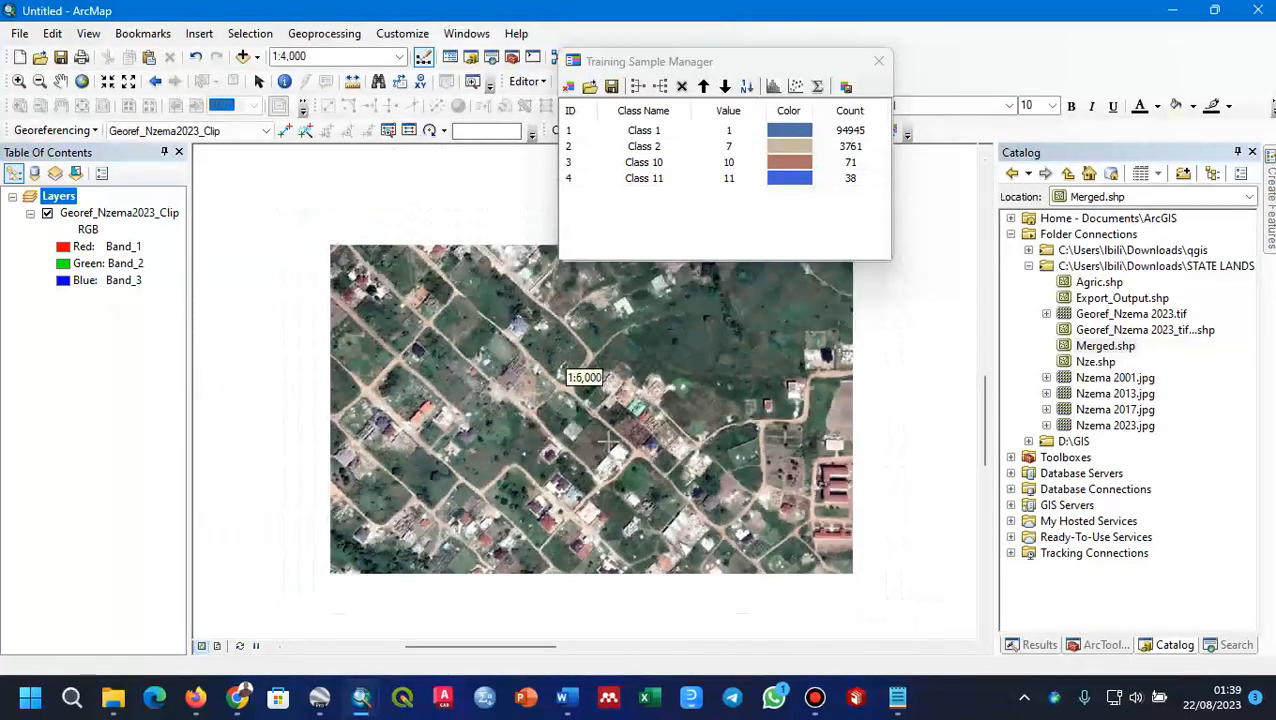
pyautogui.moveTo(842, 398); pyautogui.dragTo(444, 663)
pyautogui.moveTo(341, 464); pyautogui.dragTo(774, 629)
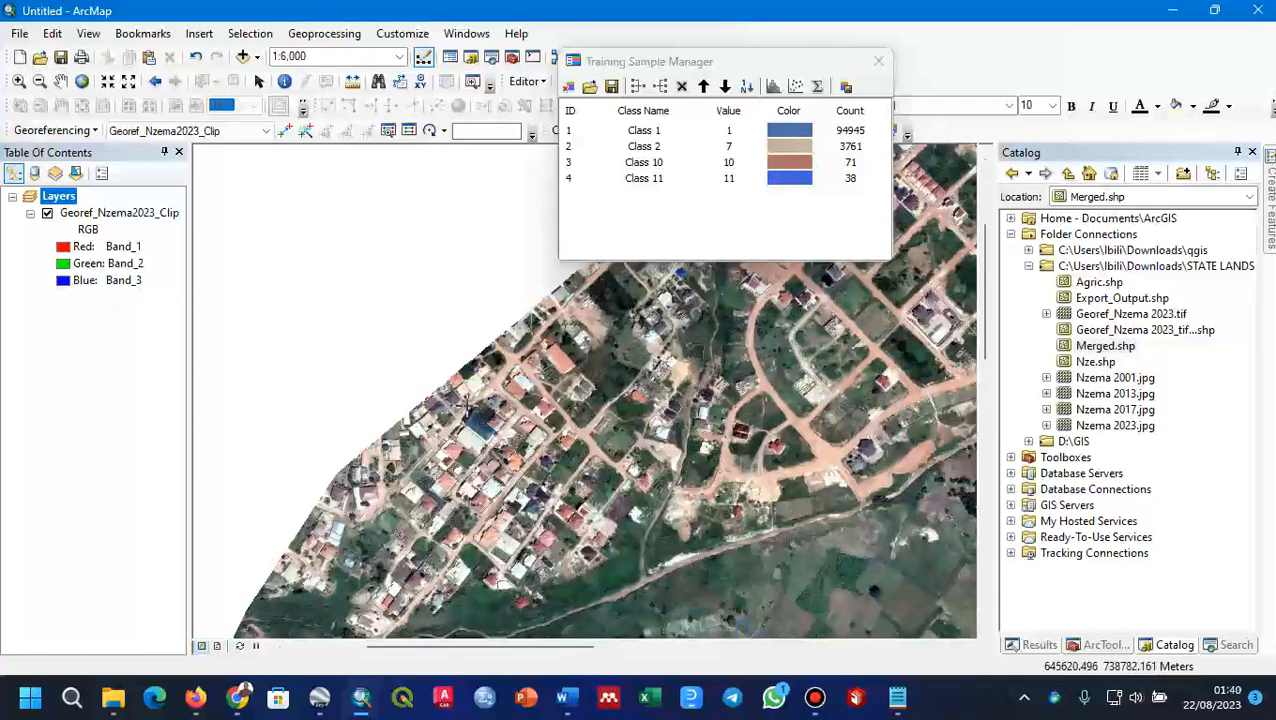
pyautogui.scroll(1, 480, 430)
pyautogui.scroll(1, 480, 430)
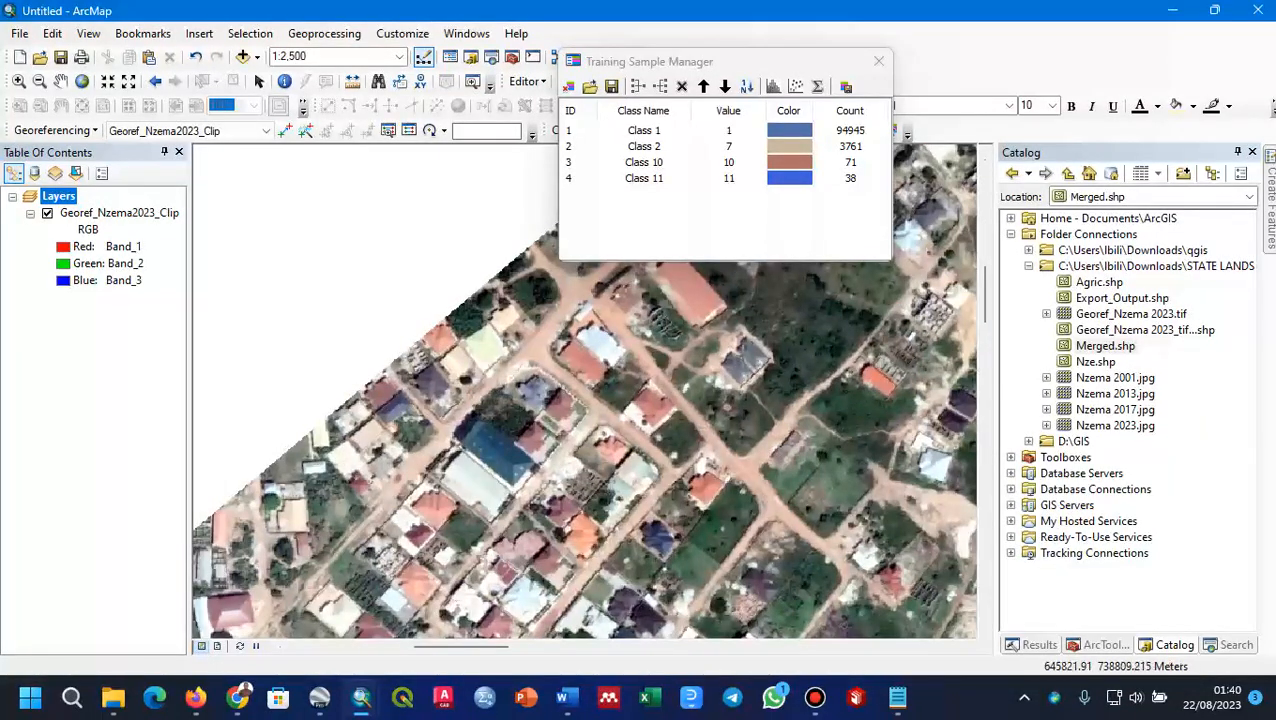
pyautogui.click(754, 349)
pyautogui.click(734, 358)
pyautogui.doubleClick(738, 381)
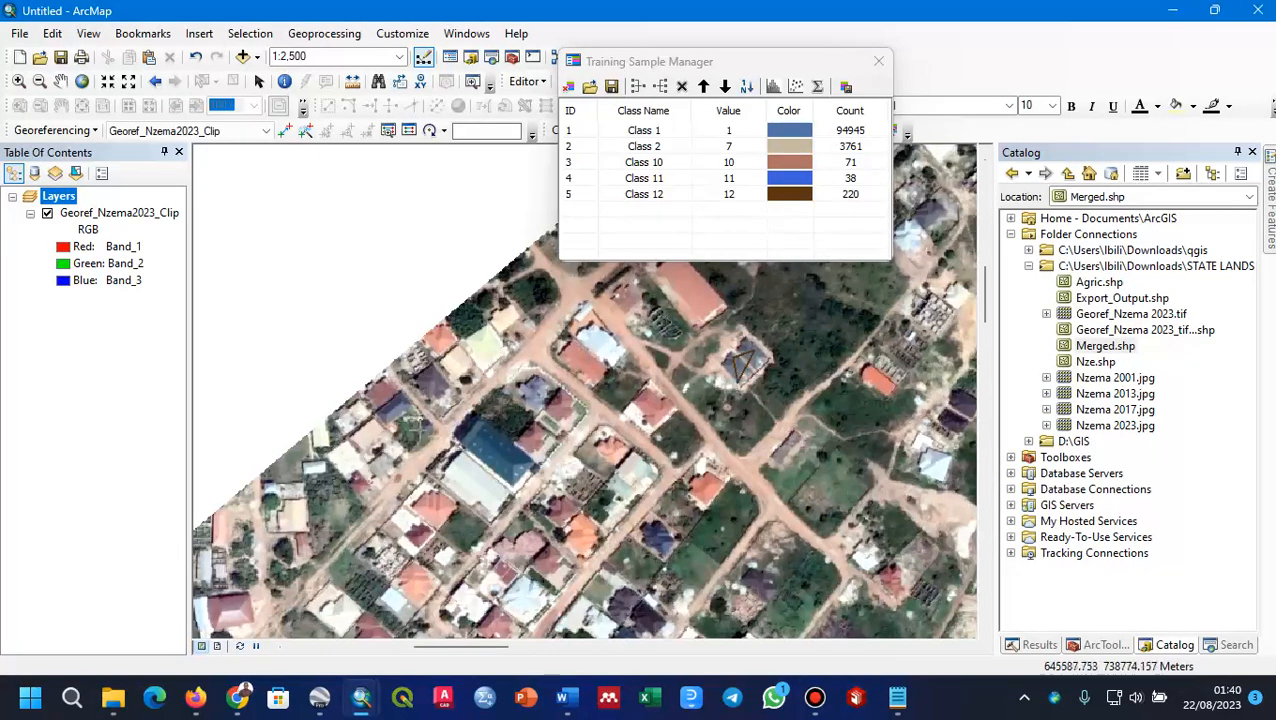
# Step: Draw a triangular training sample on the large dark-blue roof in the northern settlement
pyautogui.click(481, 441)
pyautogui.click(513, 452)
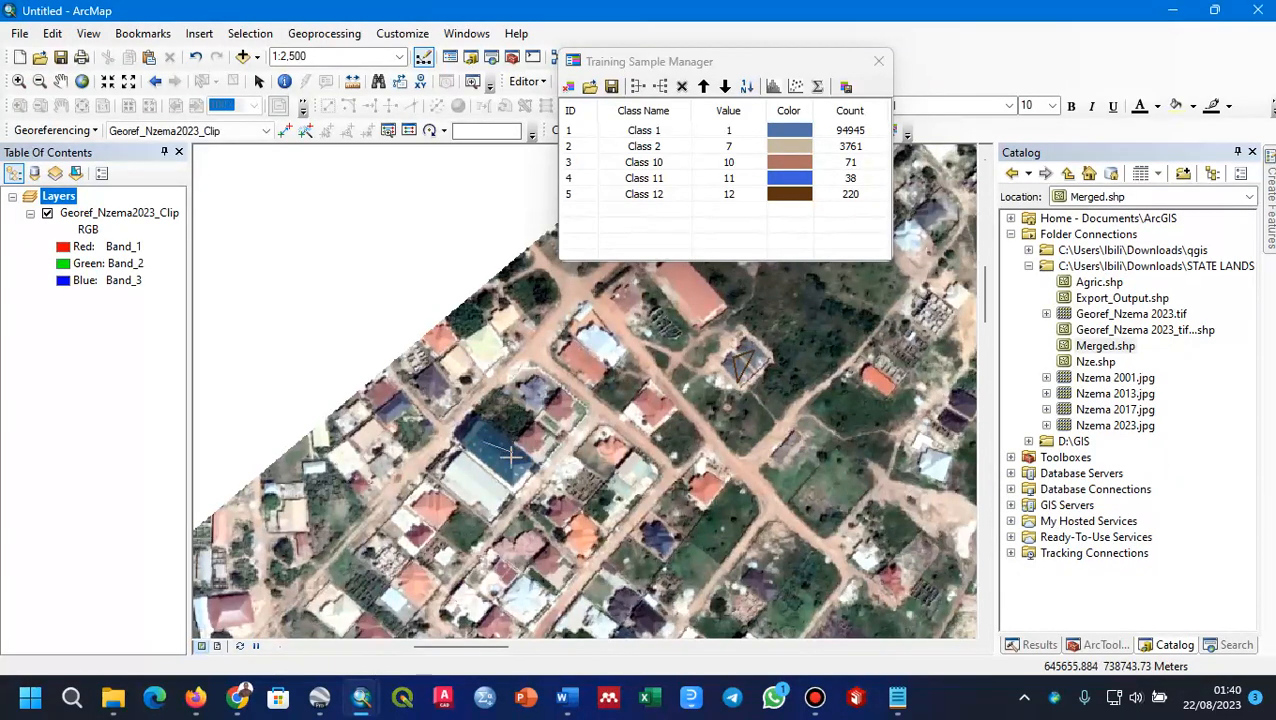
pyautogui.doubleClick(497, 465)
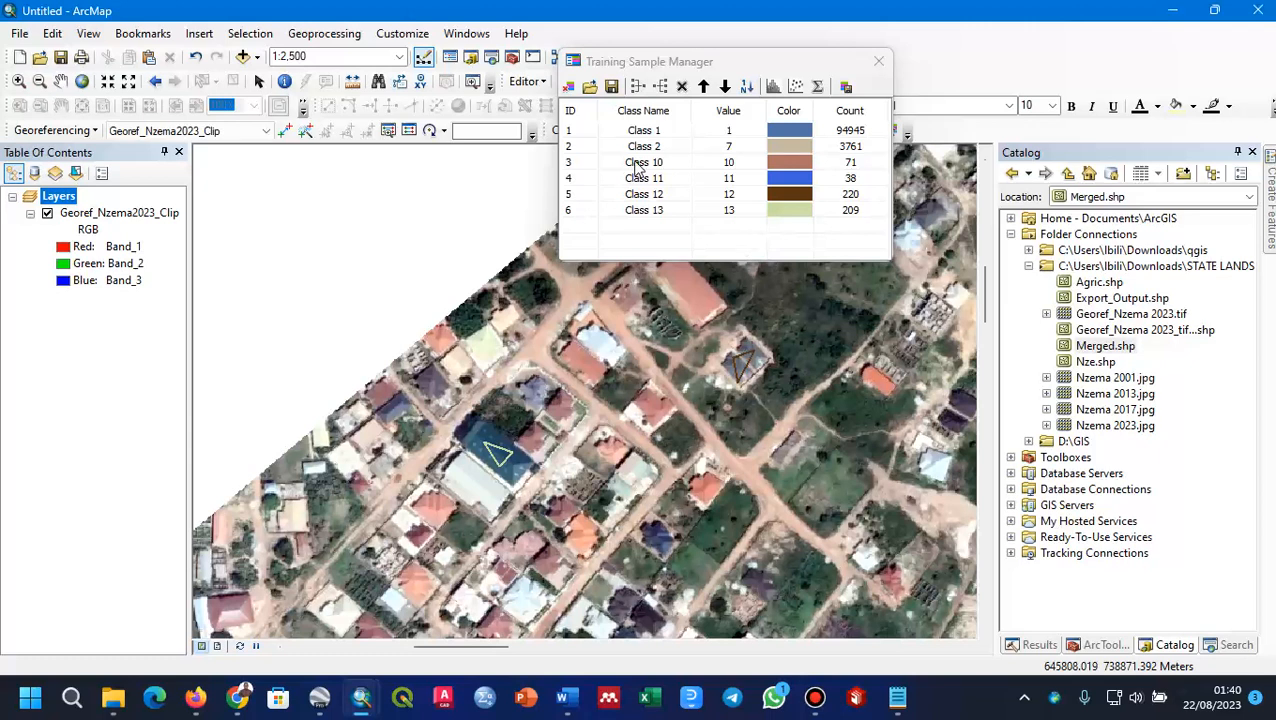
# Step: Merge the four blue-roof training samples, Class 10 to Class 13, into a single class
pyautogui.click(563, 167)
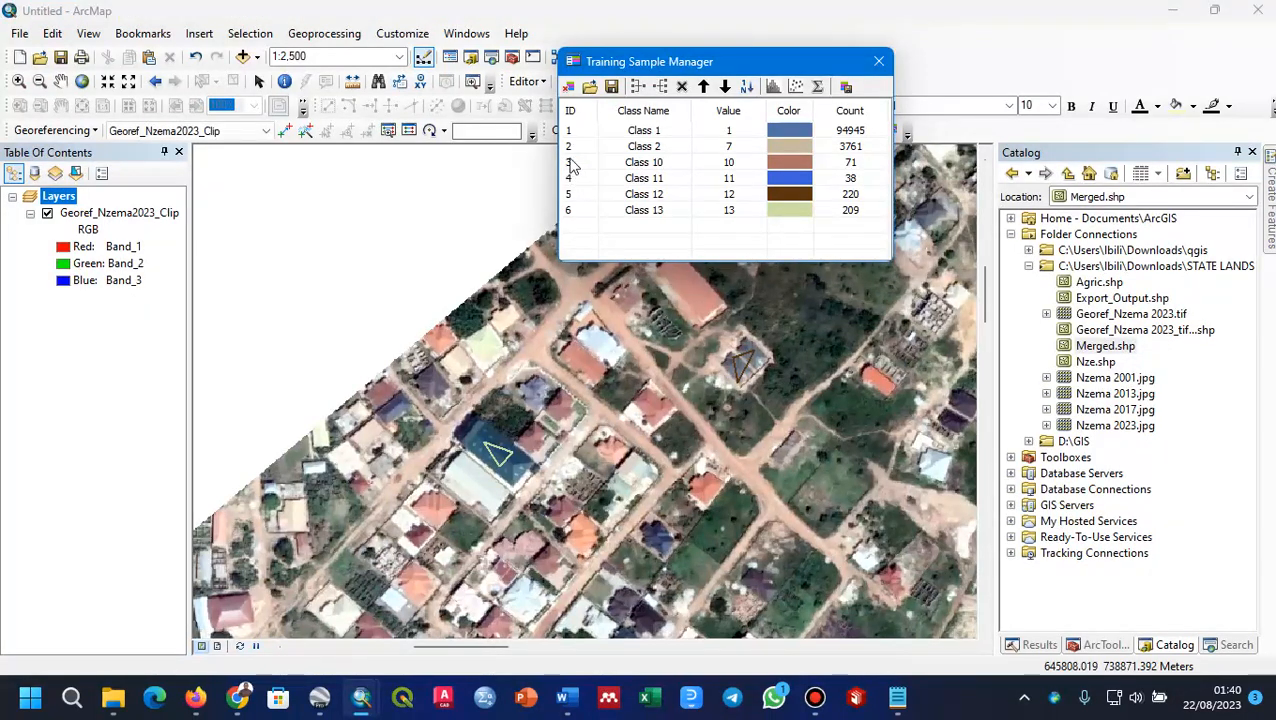
pyautogui.click(572, 163)
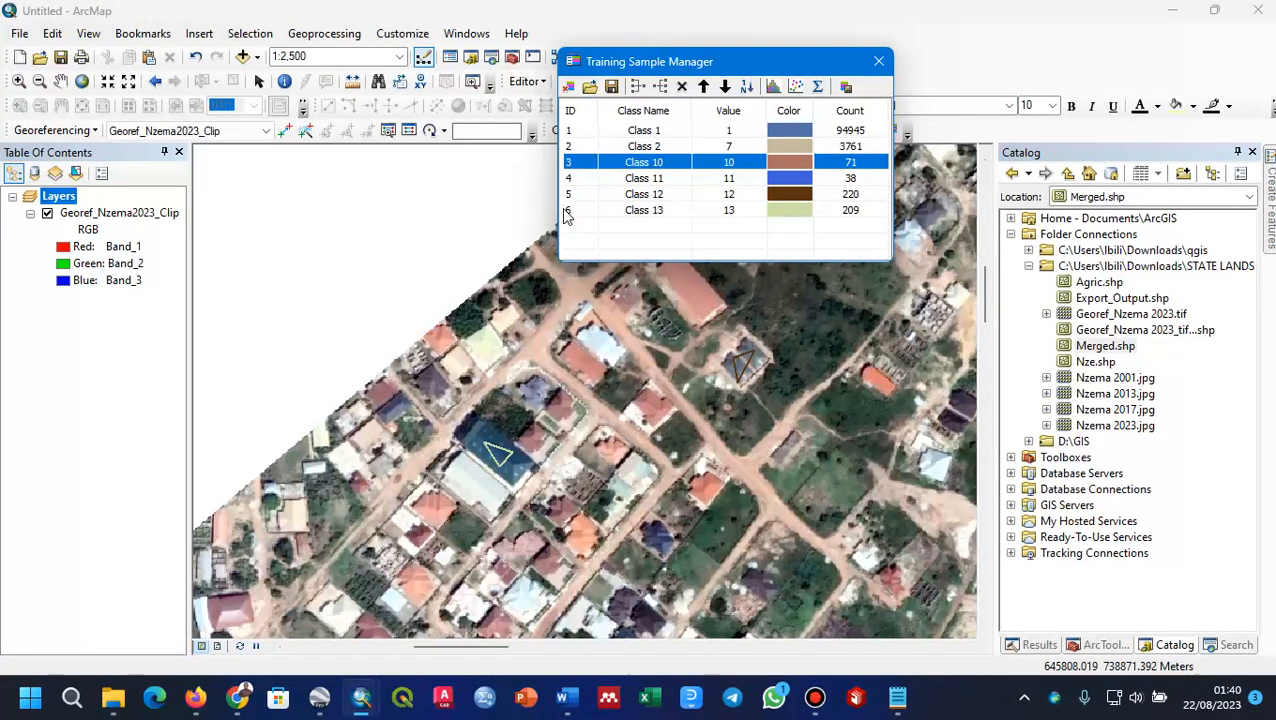
pyautogui.keyDown('shift'); pyautogui.click(574, 211); pyautogui.keyUp('shift')
pyautogui.click(639, 87)
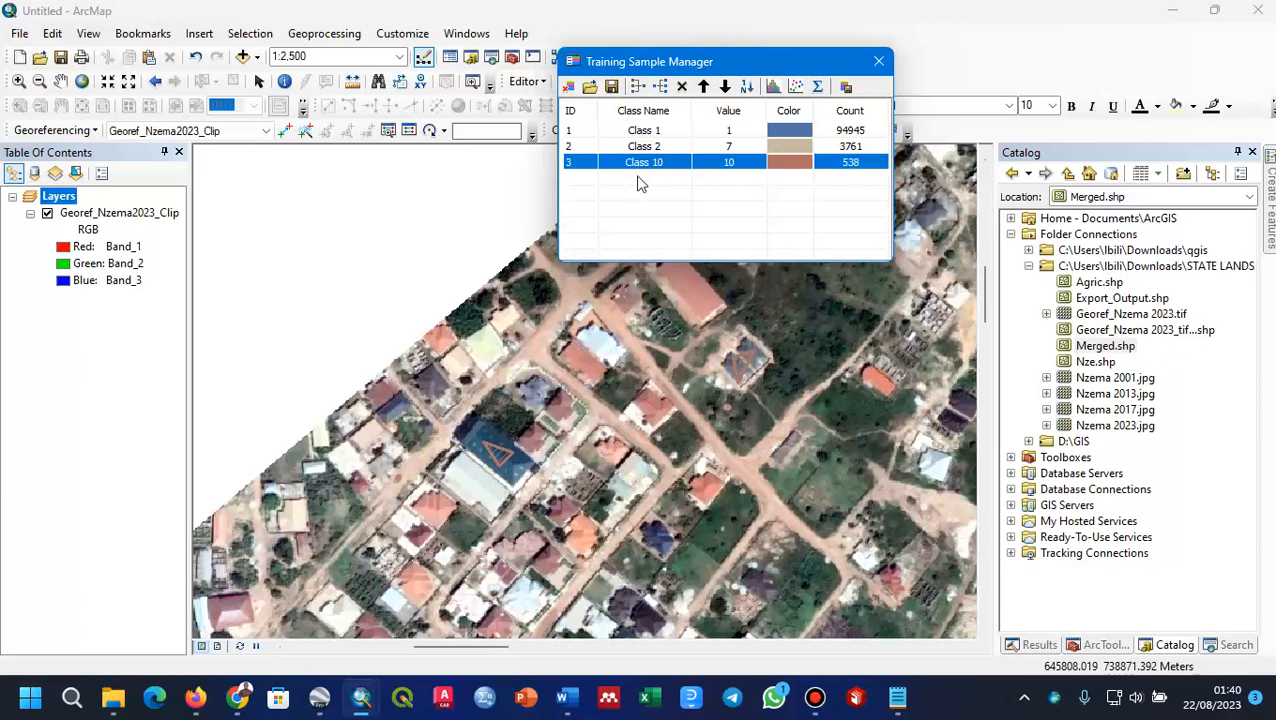
# Step: Rename the merged blue-roof class as Class 3
pyautogui.doubleClick(666, 163)
pyautogui.click(668, 164)
pyautogui.press('BackSpace')
pyautogui.press('BackSpace')
pyautogui.write('2')
pyautogui.press('BackSpace')
pyautogui.write('e')
pyautogui.press('BackSpace')
pyautogui.write('3')
pyautogui.click(650, 222)
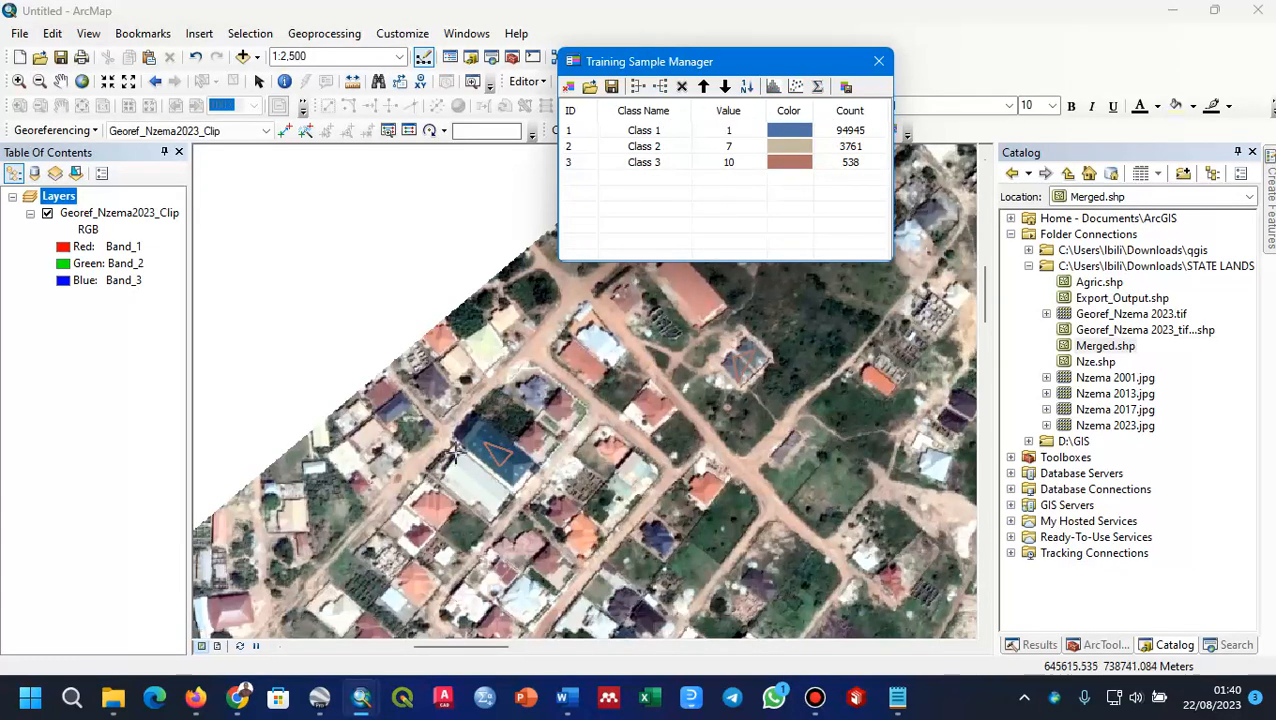
# Step: Draw training samples on the large white roof beside the dark-blue roof and the pale cream roof near the image's northwestern edge
pyautogui.click(471, 473)
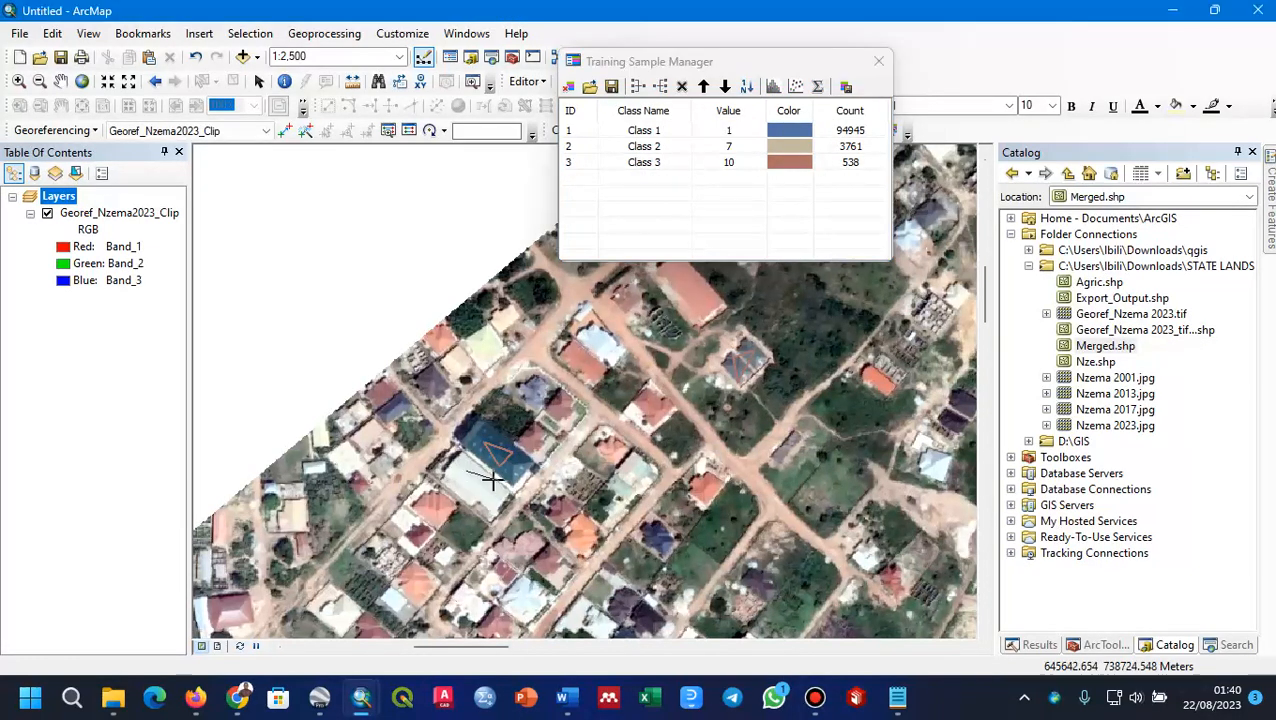
pyautogui.click(491, 487)
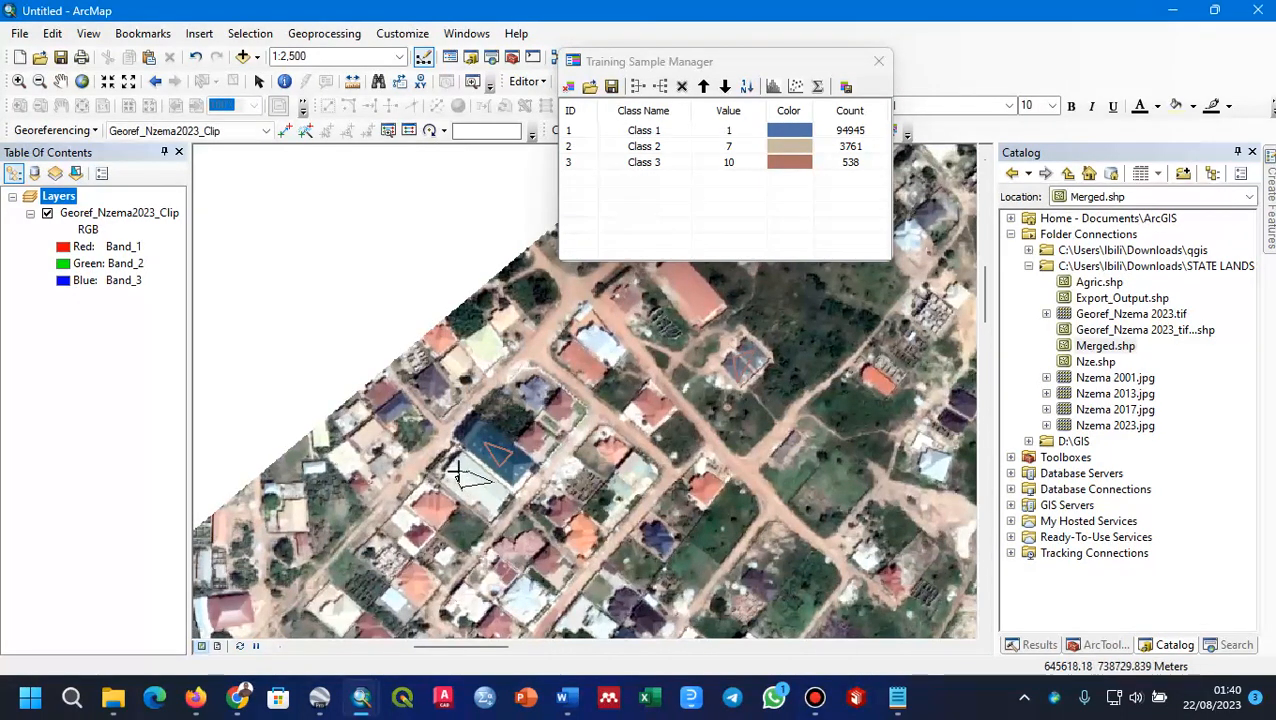
pyautogui.doubleClick(463, 463)
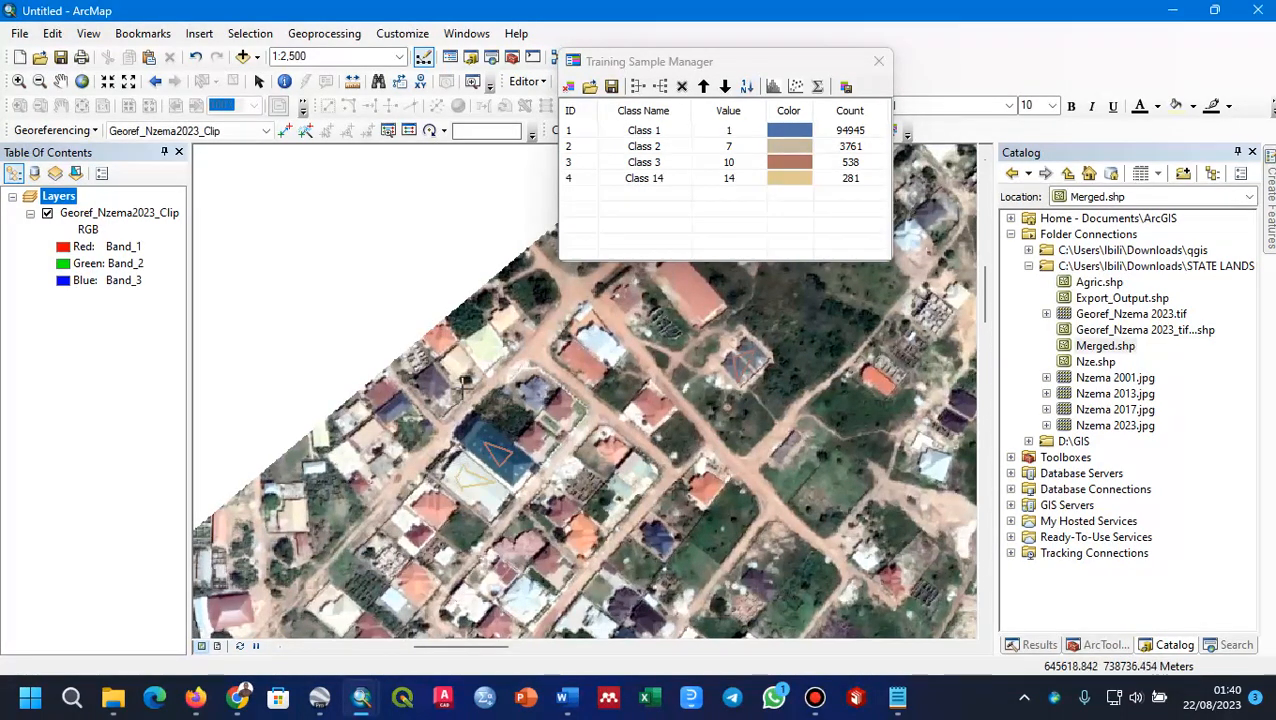
pyautogui.click(489, 356)
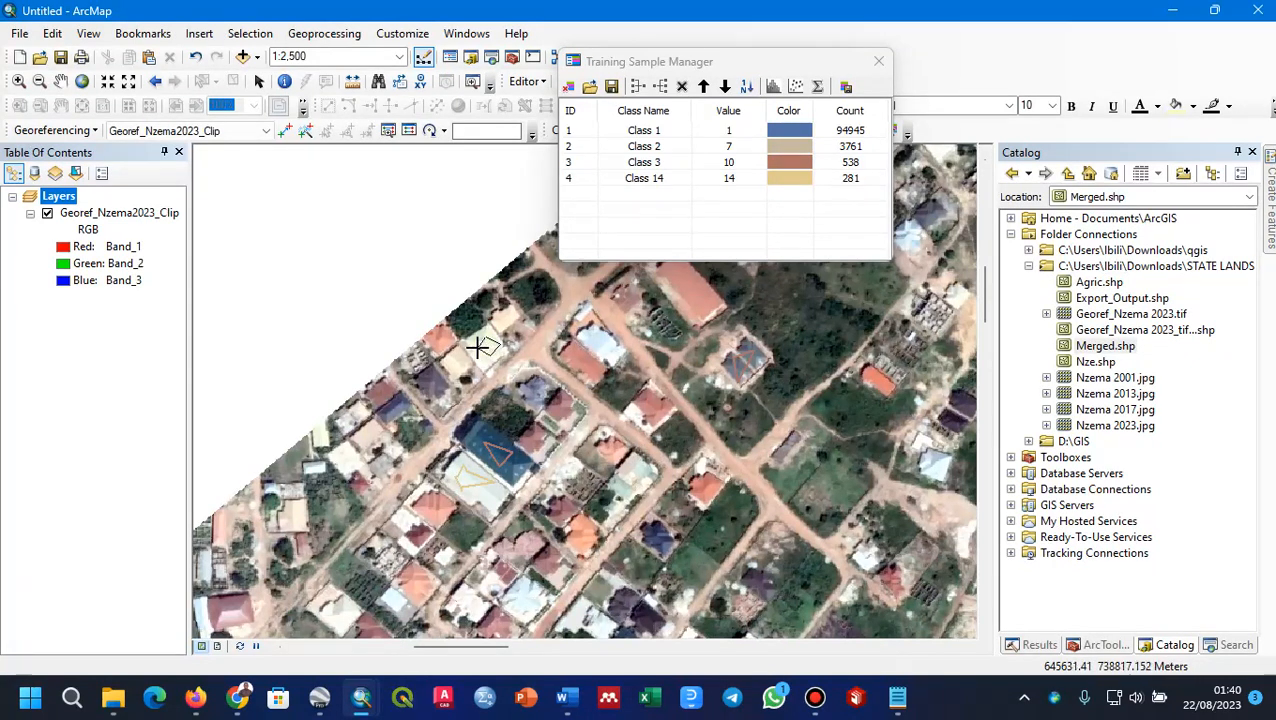
pyautogui.doubleClick(478, 347)
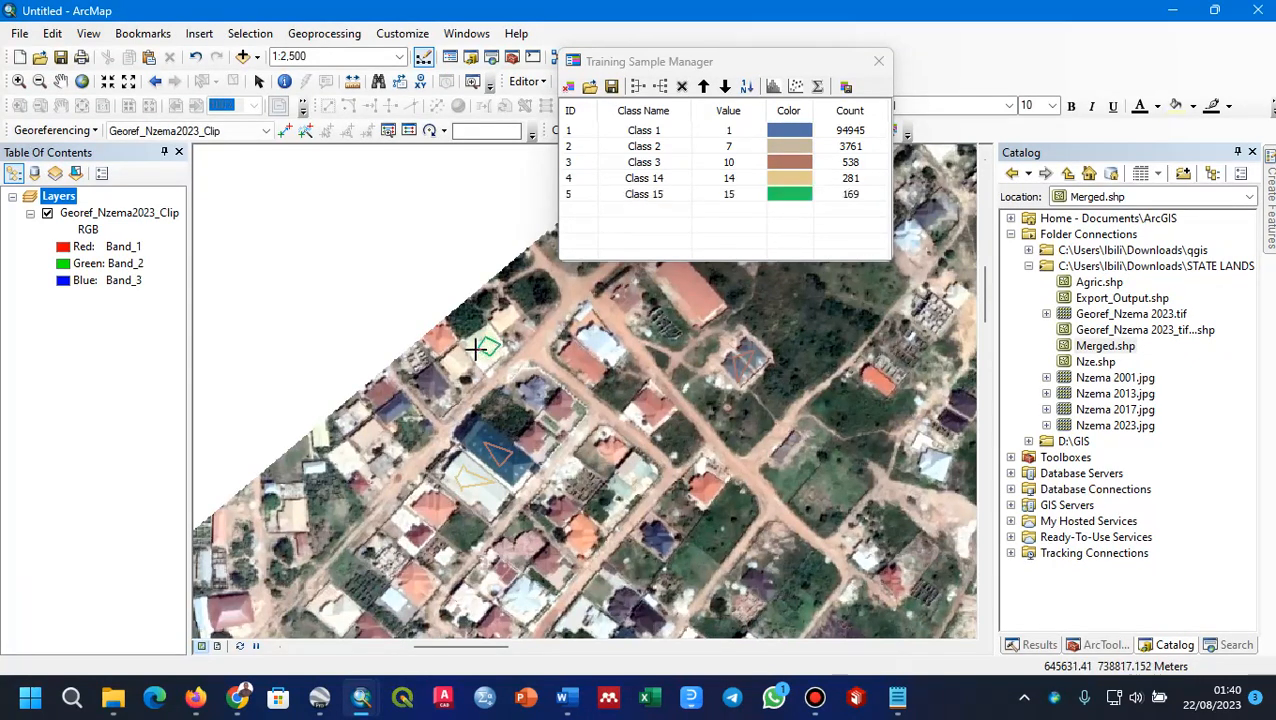
# Step: Draw triangular training samples on the white roof adjoining the orange roof and the pale grey-green roof southeast of it
pyautogui.doubleClick(600, 350)
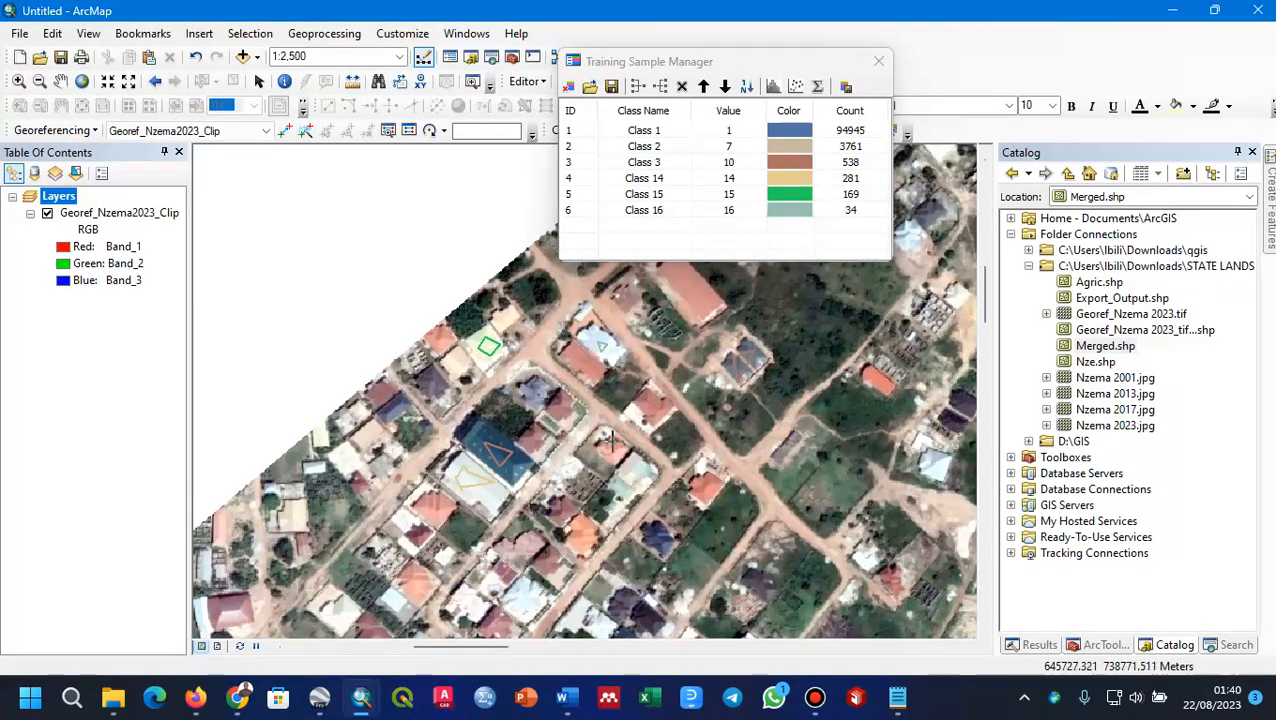
pyautogui.click(641, 477)
pyautogui.doubleClick(625, 487)
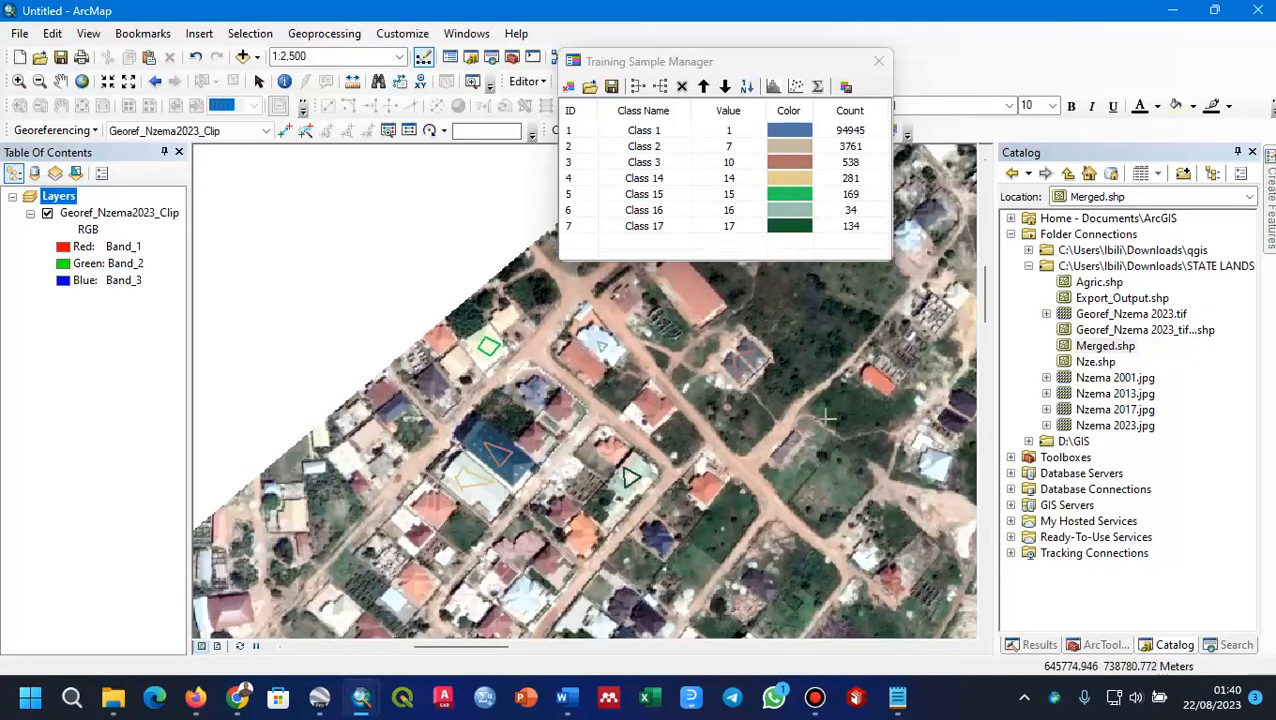
# Step: Merge the four pale-roof training samples, Class 14 to Class 17, into a single class
pyautogui.click(570, 179)
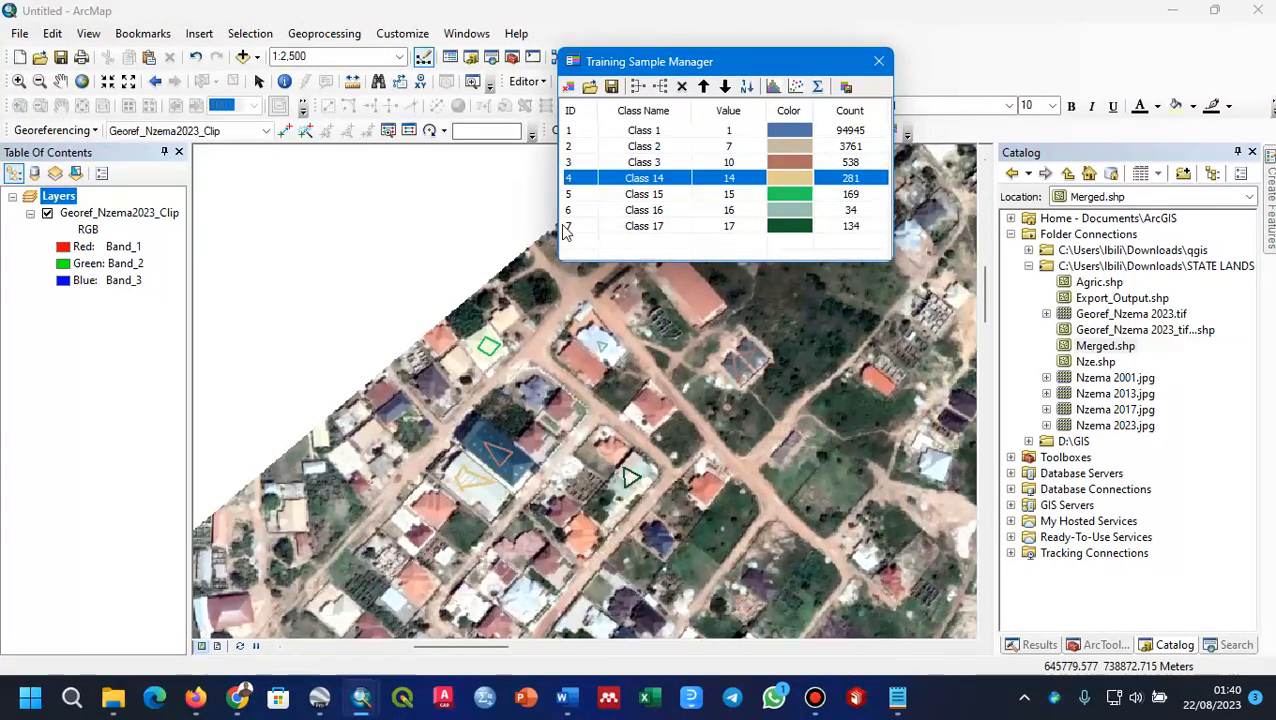
pyautogui.keyDown('shift'); pyautogui.click(567, 226); pyautogui.keyUp('shift')
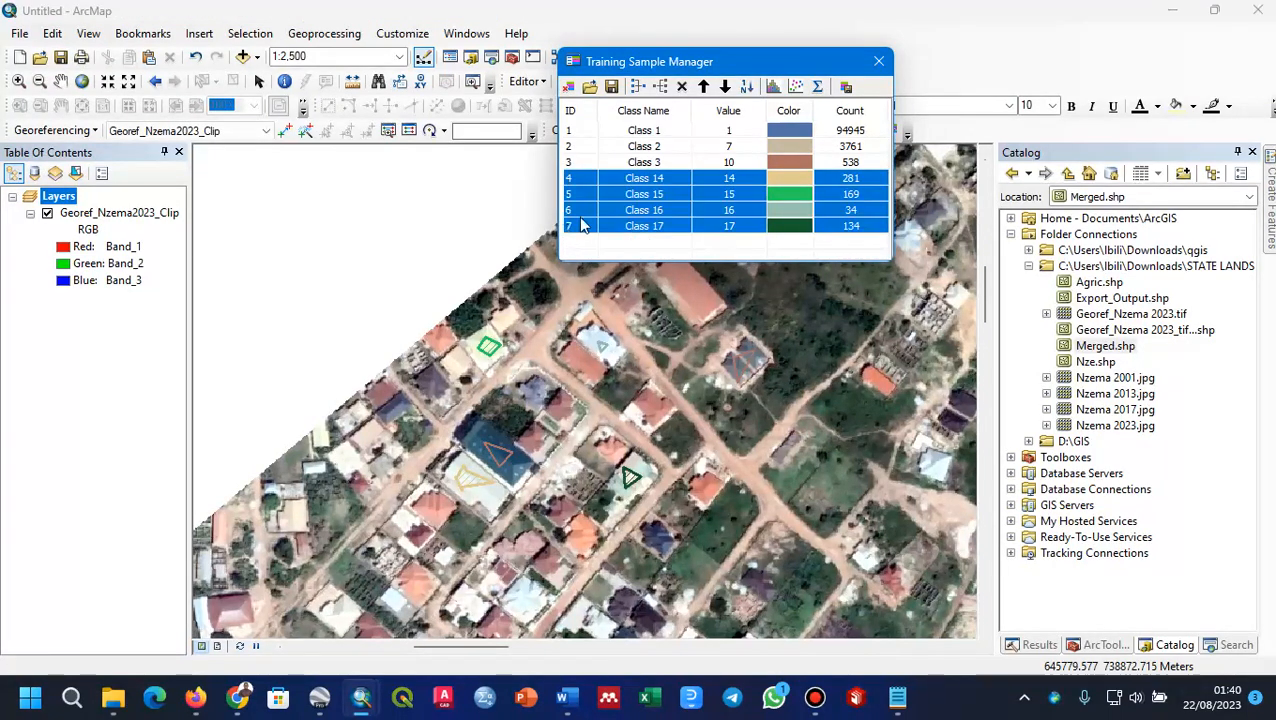
pyautogui.click(633, 87)
# Step: Rename the merged pale-roof class as Class 4
pyautogui.click(652, 179)
pyautogui.click(659, 179)
pyautogui.press('BackSpace')
pyautogui.click(652, 213)
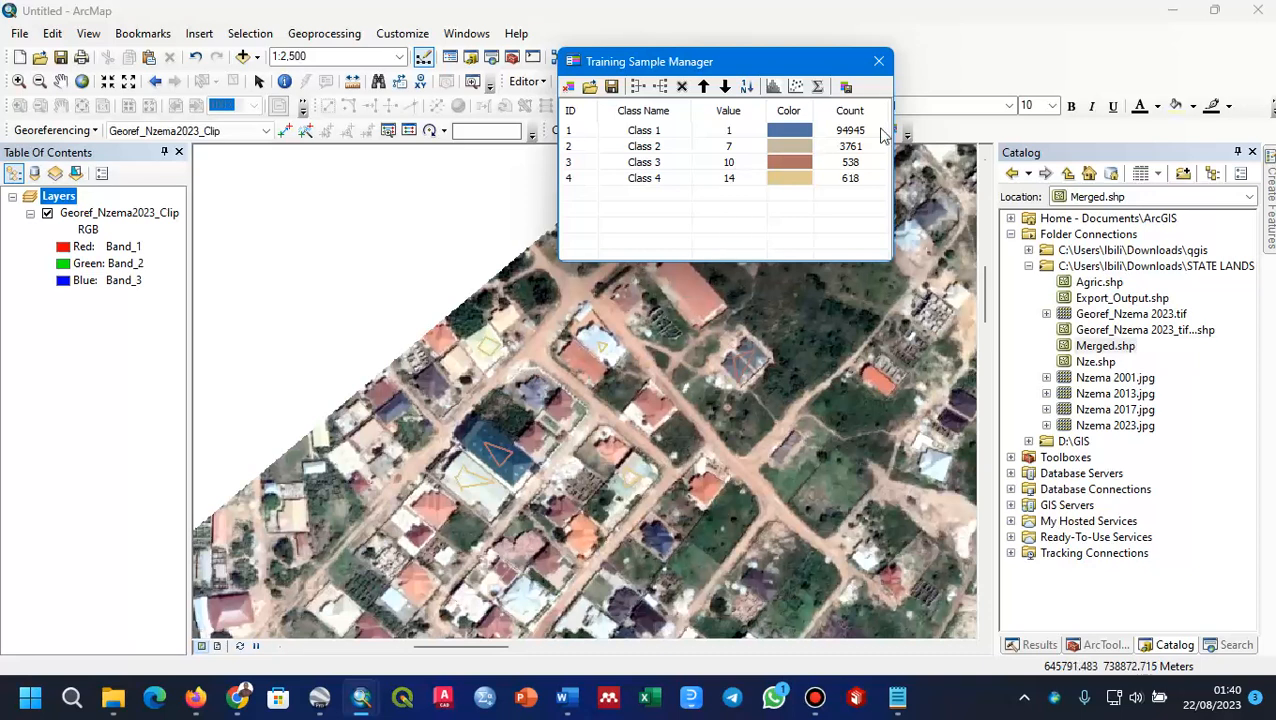
# Step: Save the training samples as the signature file Georef_Nzema2023_Clip in the STATE LANDS folder and close the Training Sample Manager
pyautogui.click(845, 88)
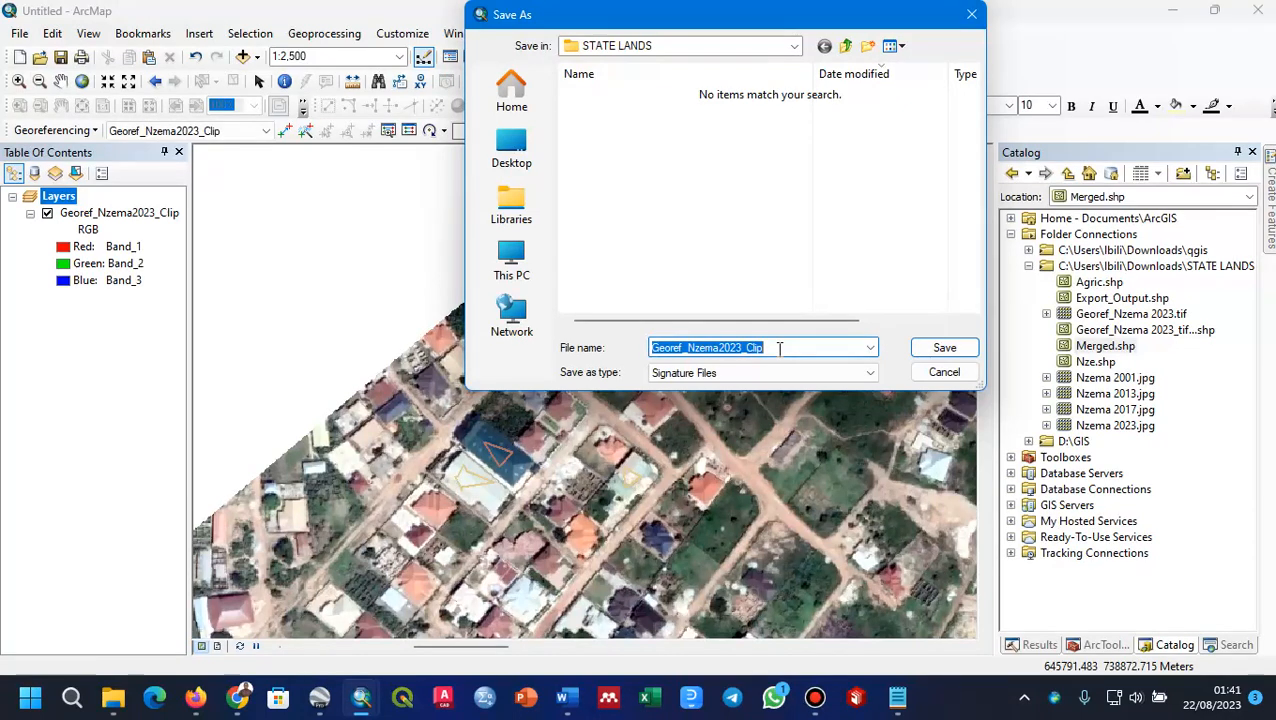
pyautogui.click(924, 353)
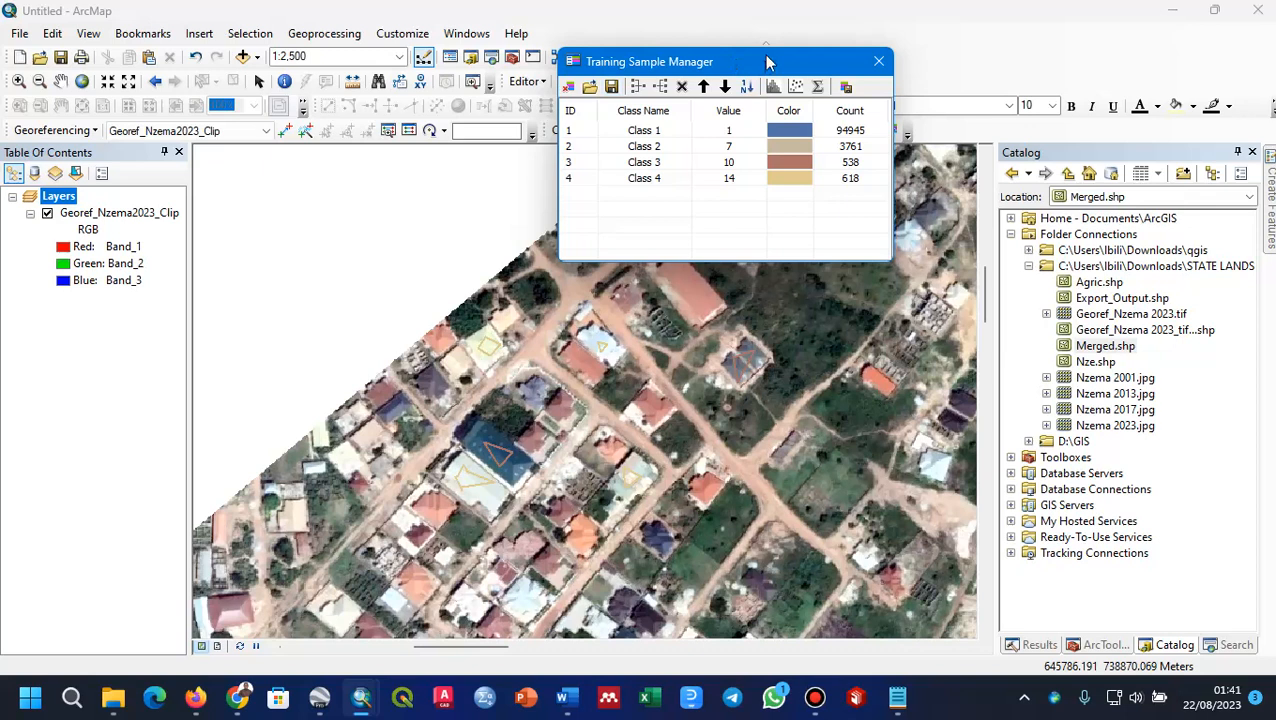
pyautogui.moveTo(757, 76); pyautogui.dragTo(906, 45)
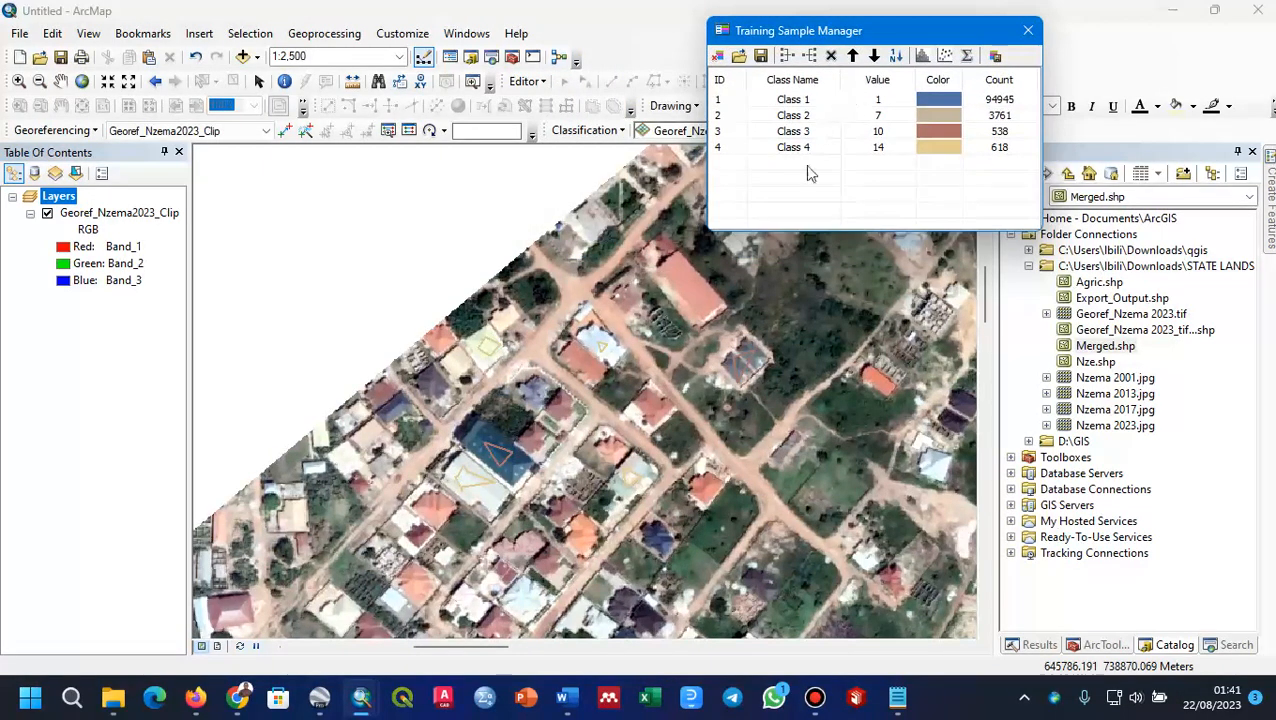
pyautogui.scroll(-5, 654, 425)
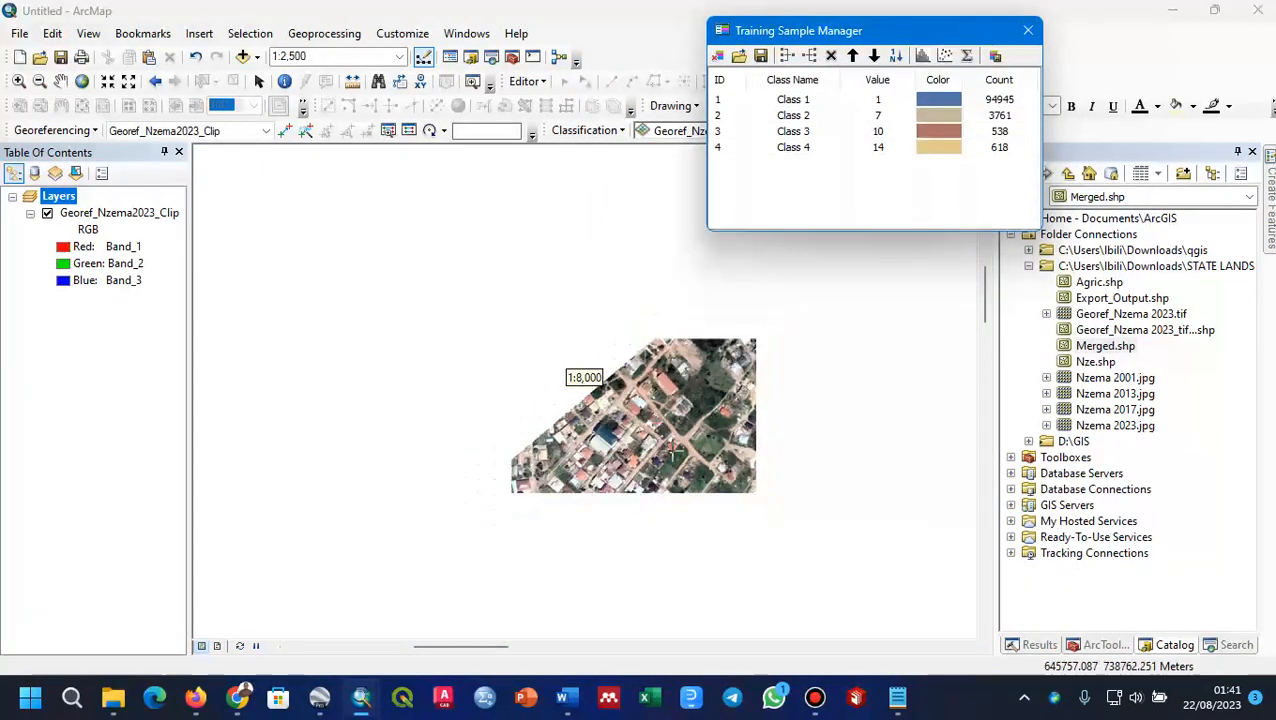
pyautogui.scroll(-4, 585, 390)
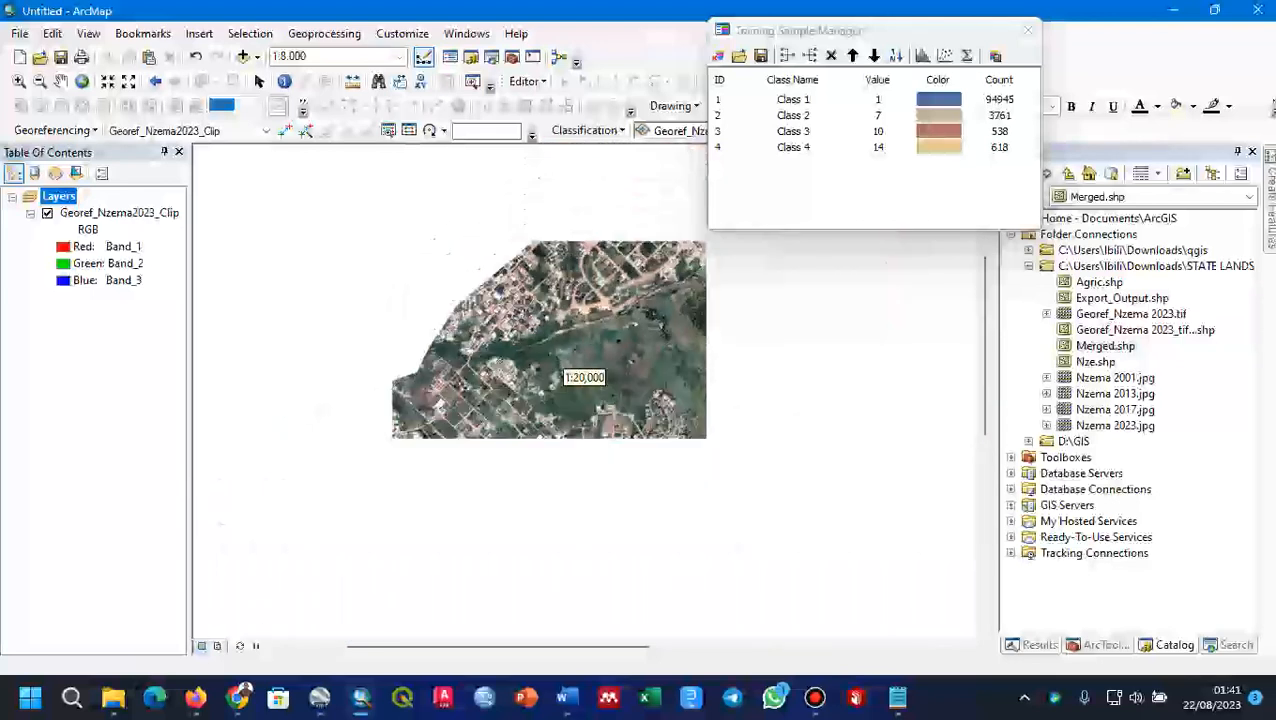
pyautogui.scroll(-1, 588, 380)
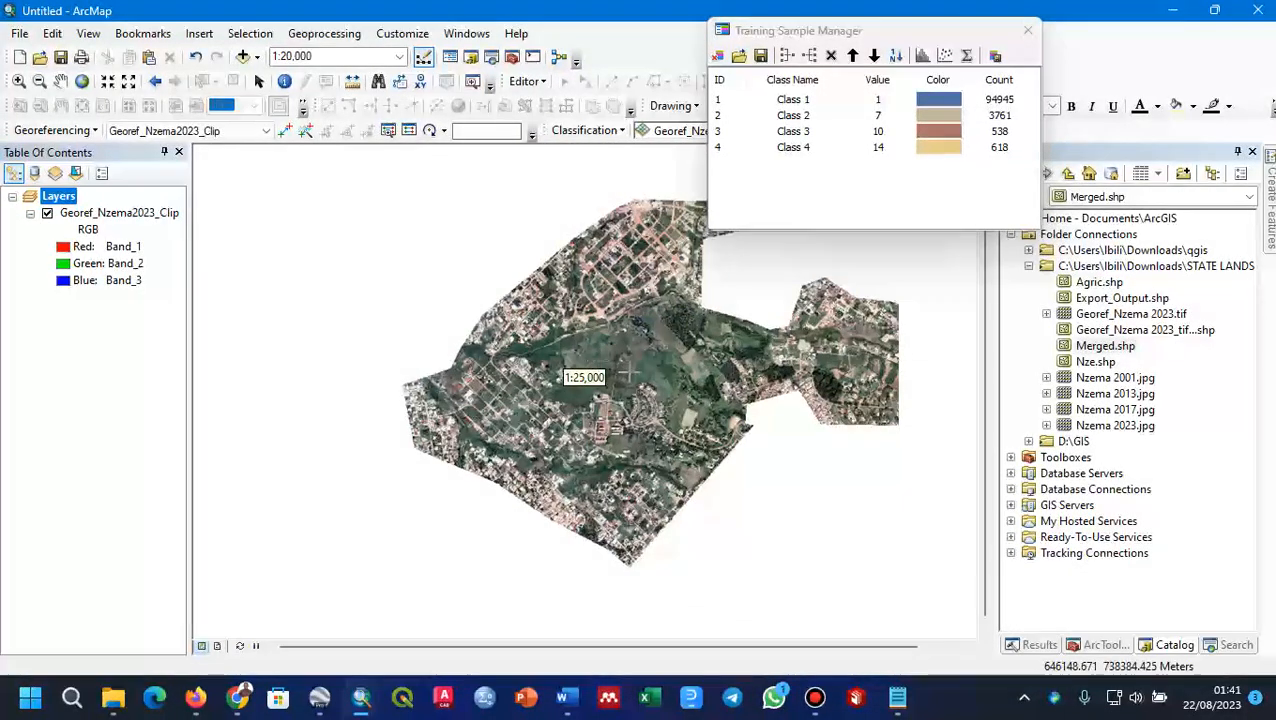
pyautogui.moveTo(630, 372); pyautogui.dragTo(541, 395)
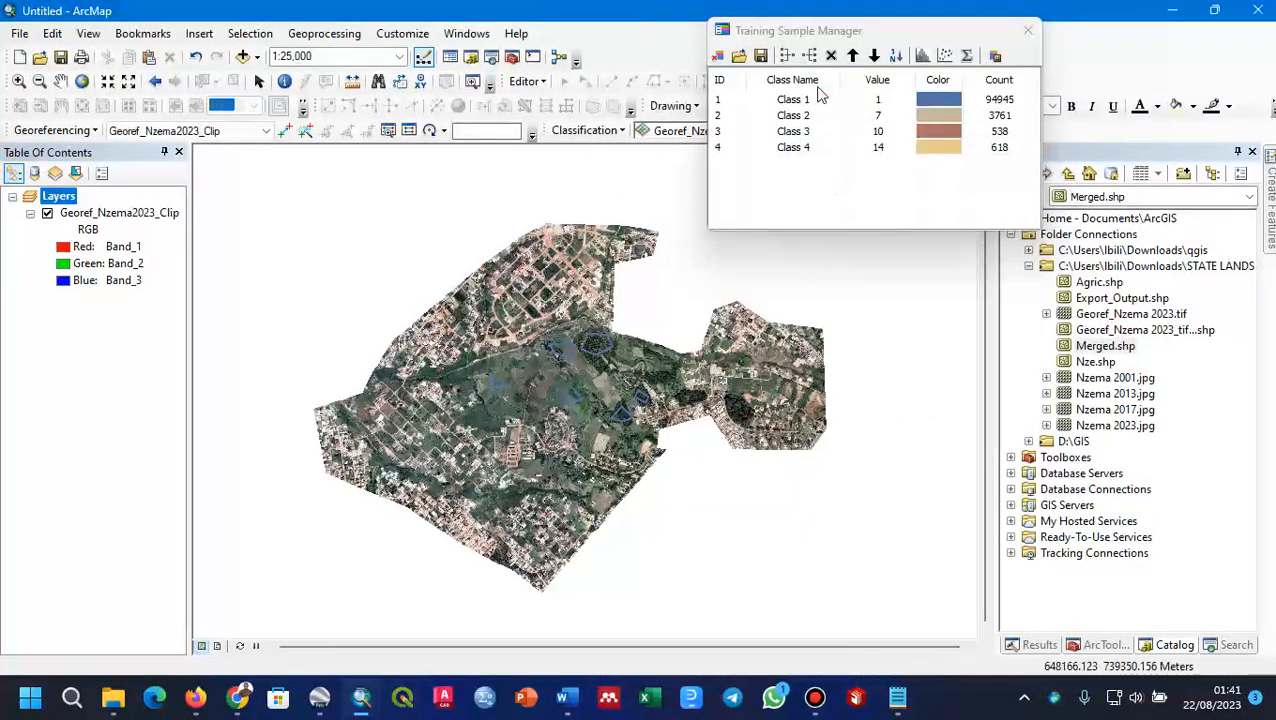
pyautogui.click(1028, 30)
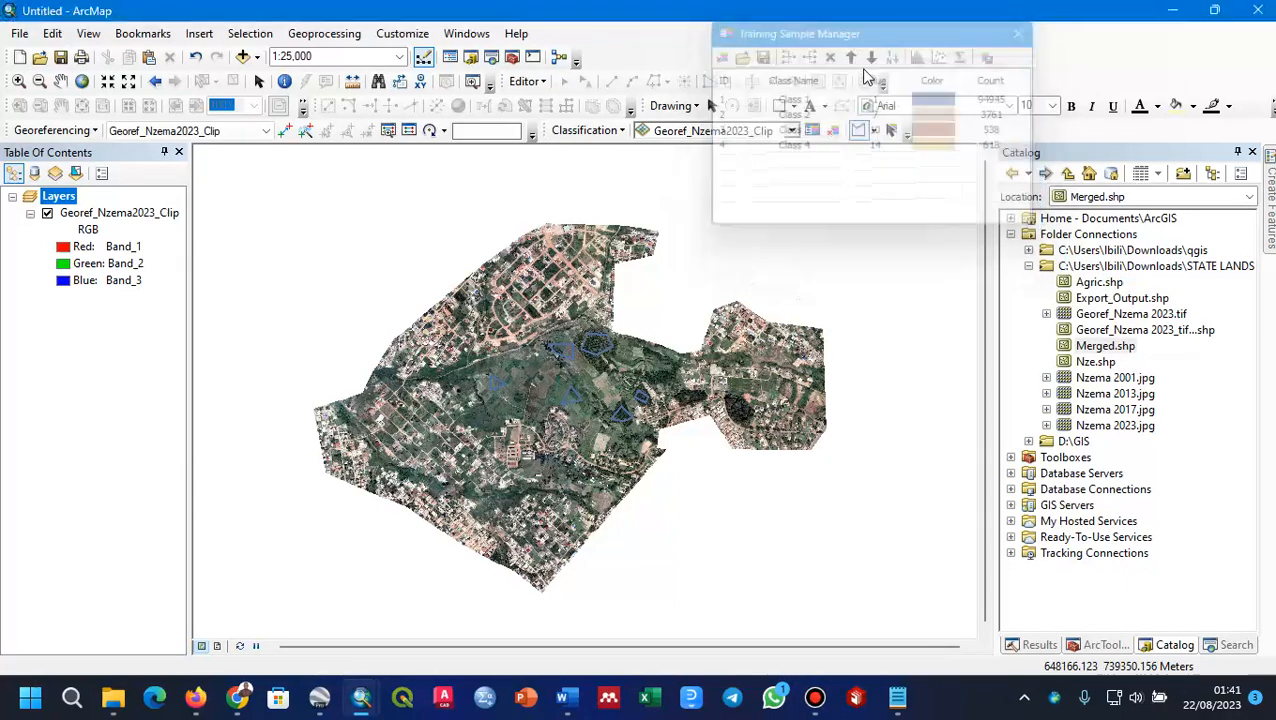
# Step: Start a Maximum Likelihood Classification of Georef_Nzema2023_Clip with georef_nzema2023_clip.gsg as the input signature file
pyautogui.click(622, 132)
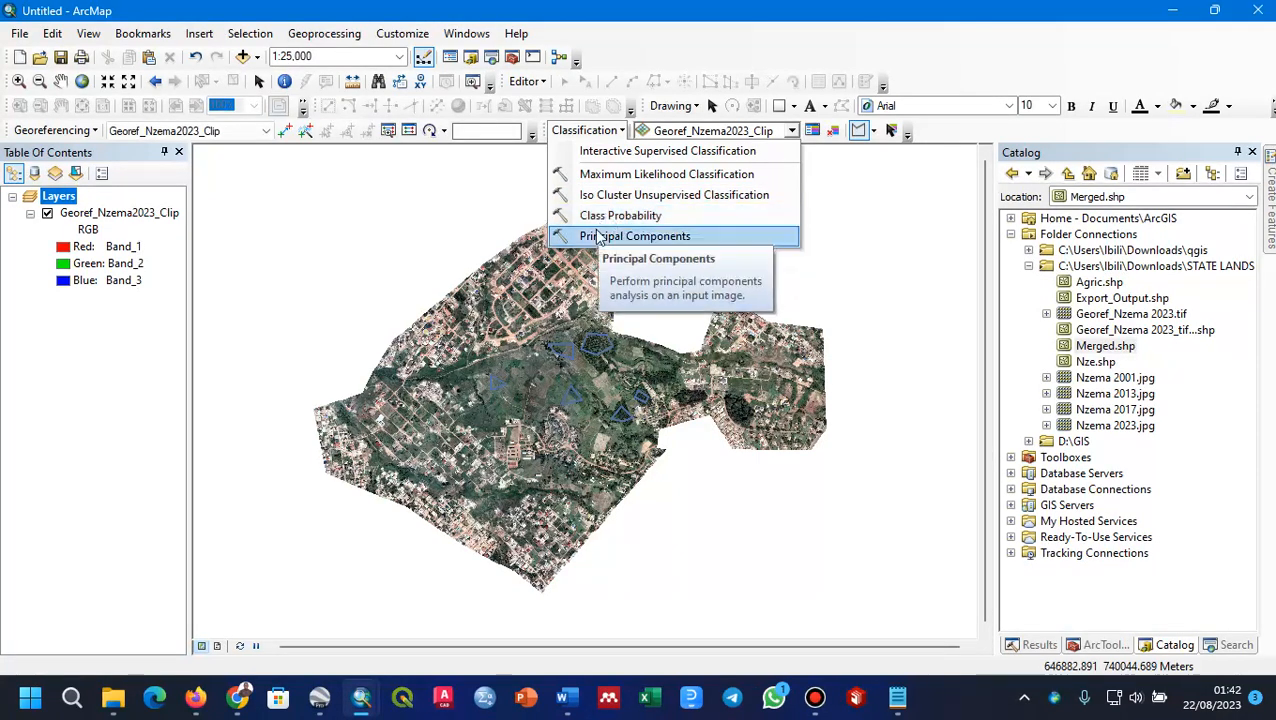
pyautogui.click(615, 176)
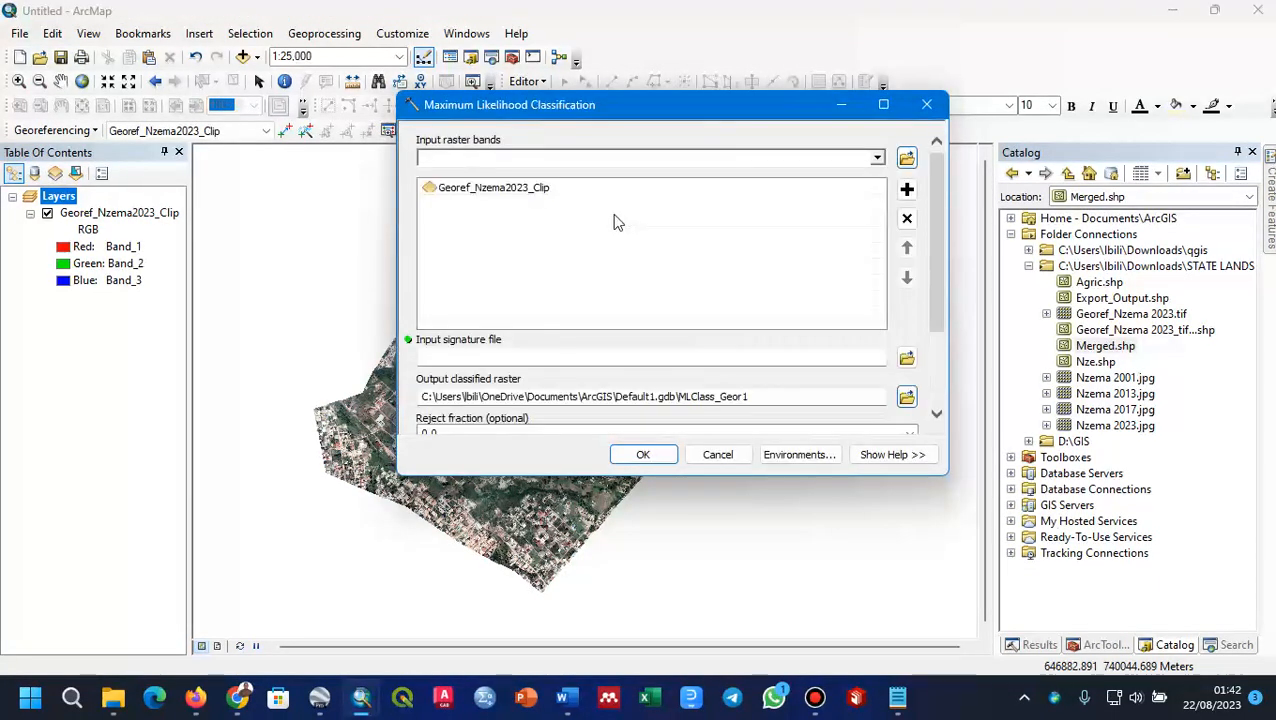
pyautogui.click(523, 190)
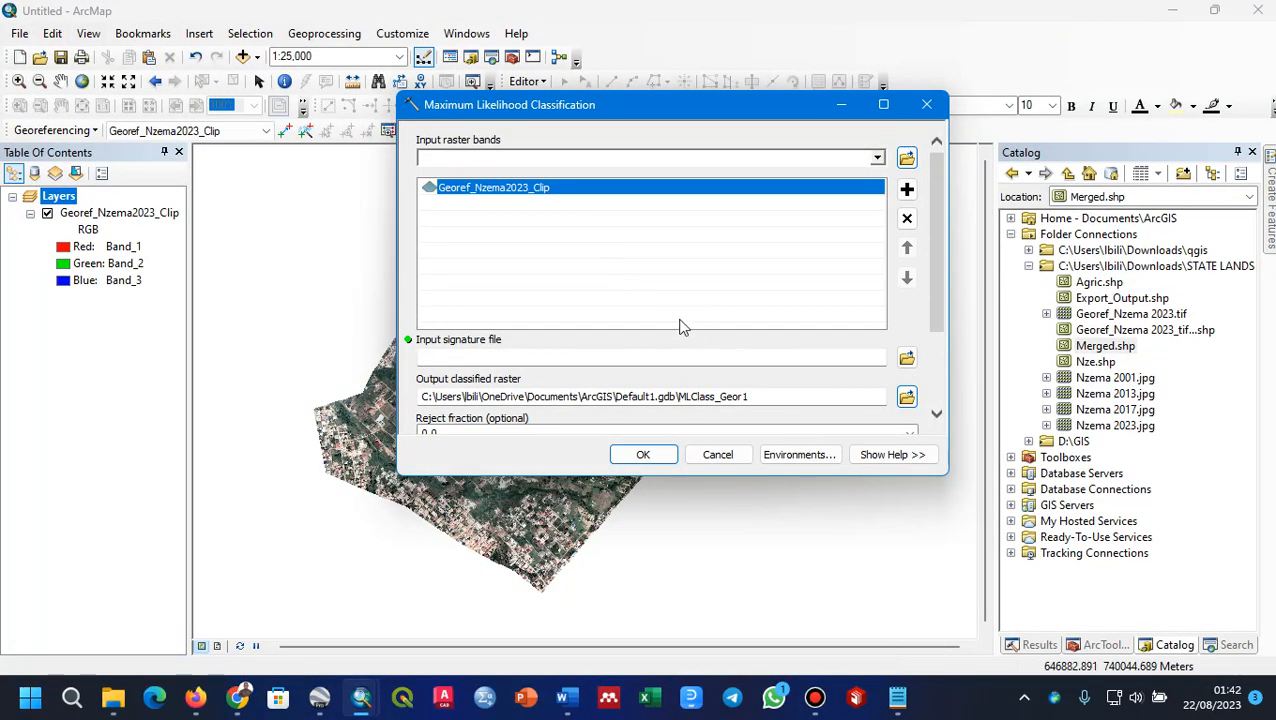
pyautogui.click(907, 360)
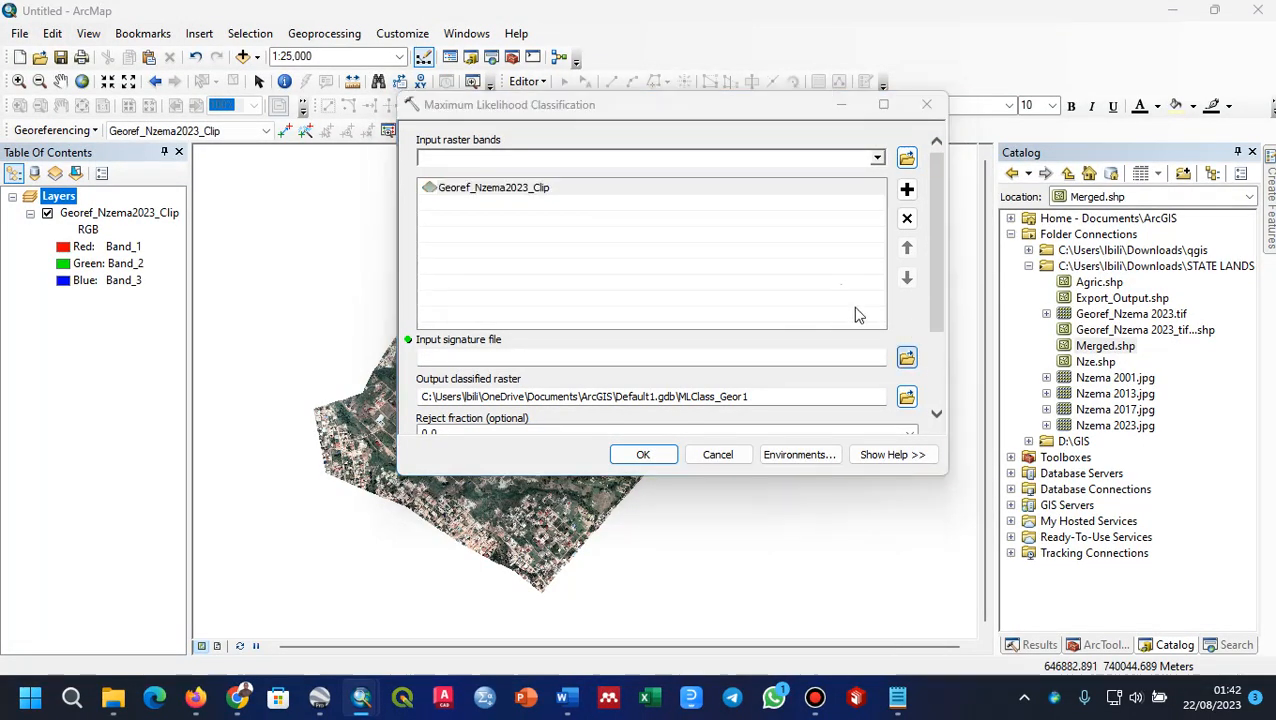
pyautogui.click(617, 207)
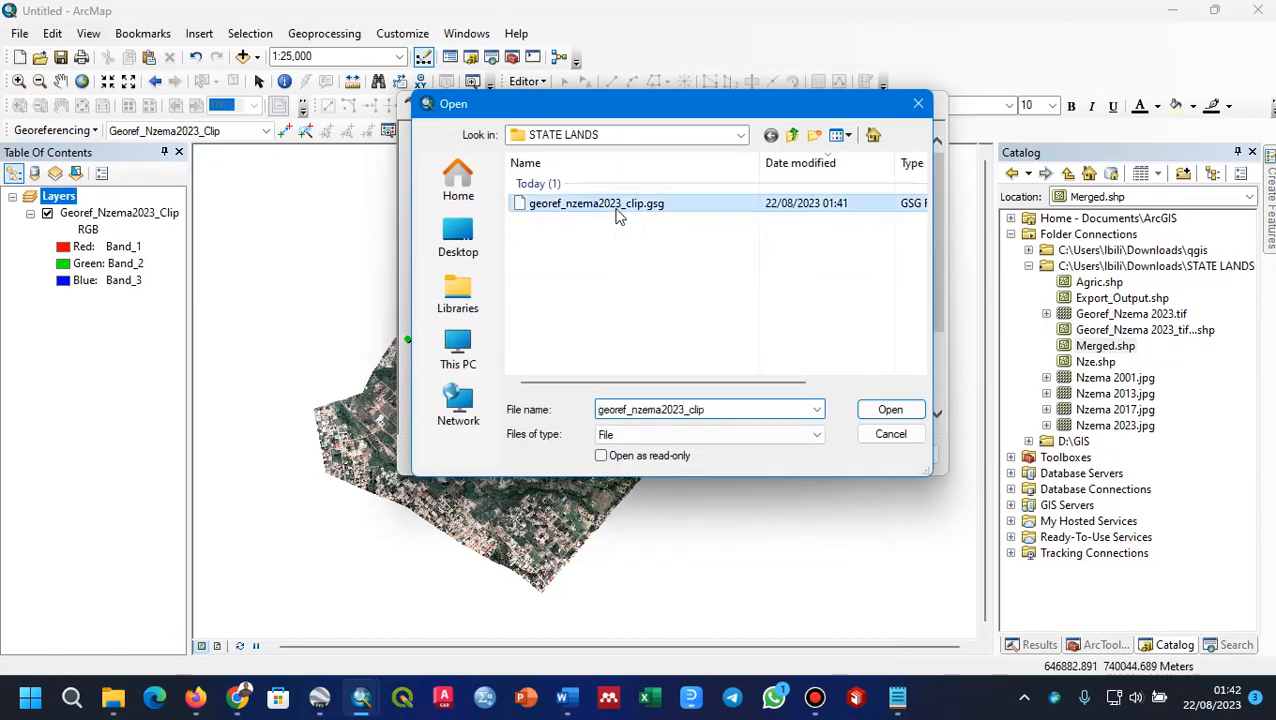
pyautogui.click(886, 412)
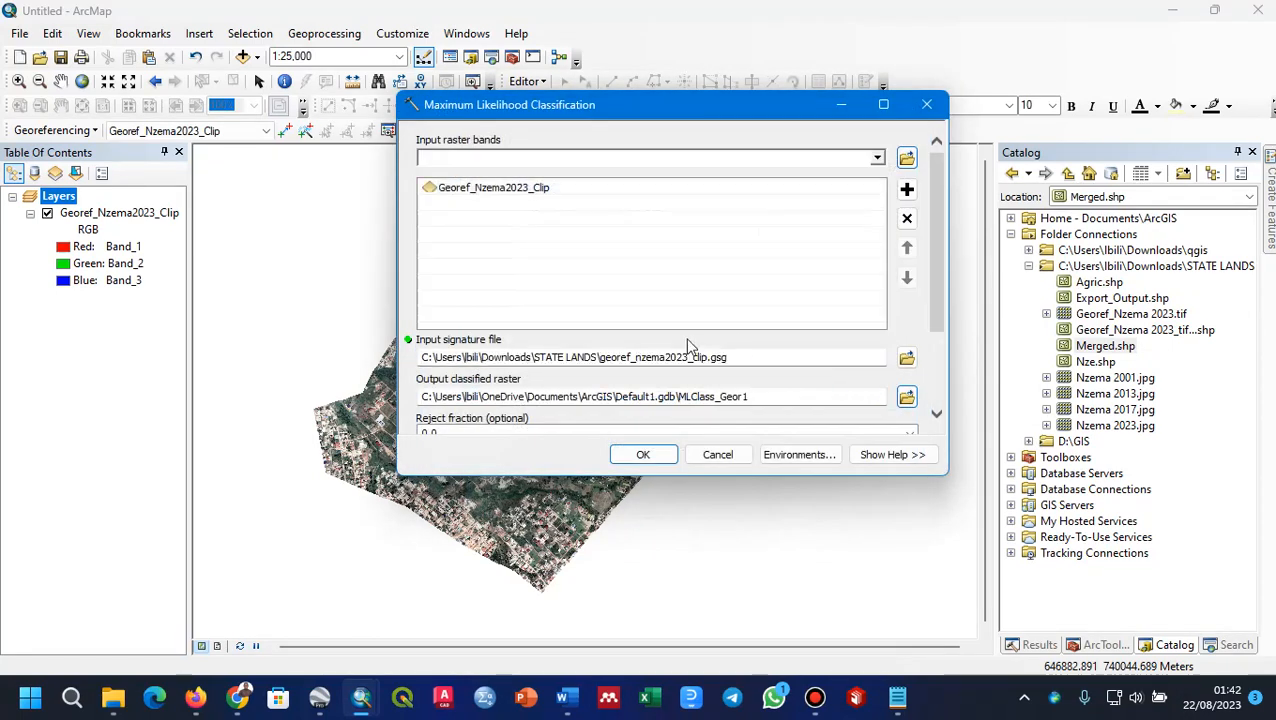
# Step: Set the output classified raster to Classified in the STATE LANDS folder
pyautogui.scroll(-5, 939, 412)
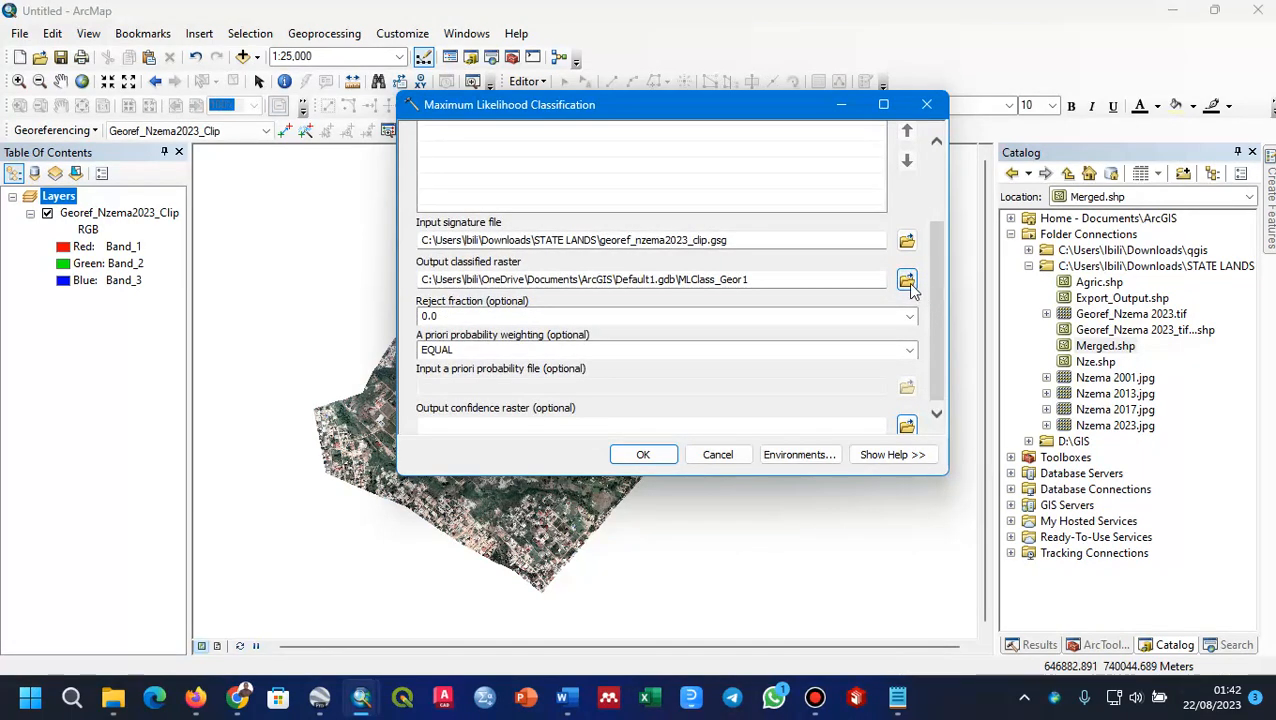
pyautogui.click(906, 280)
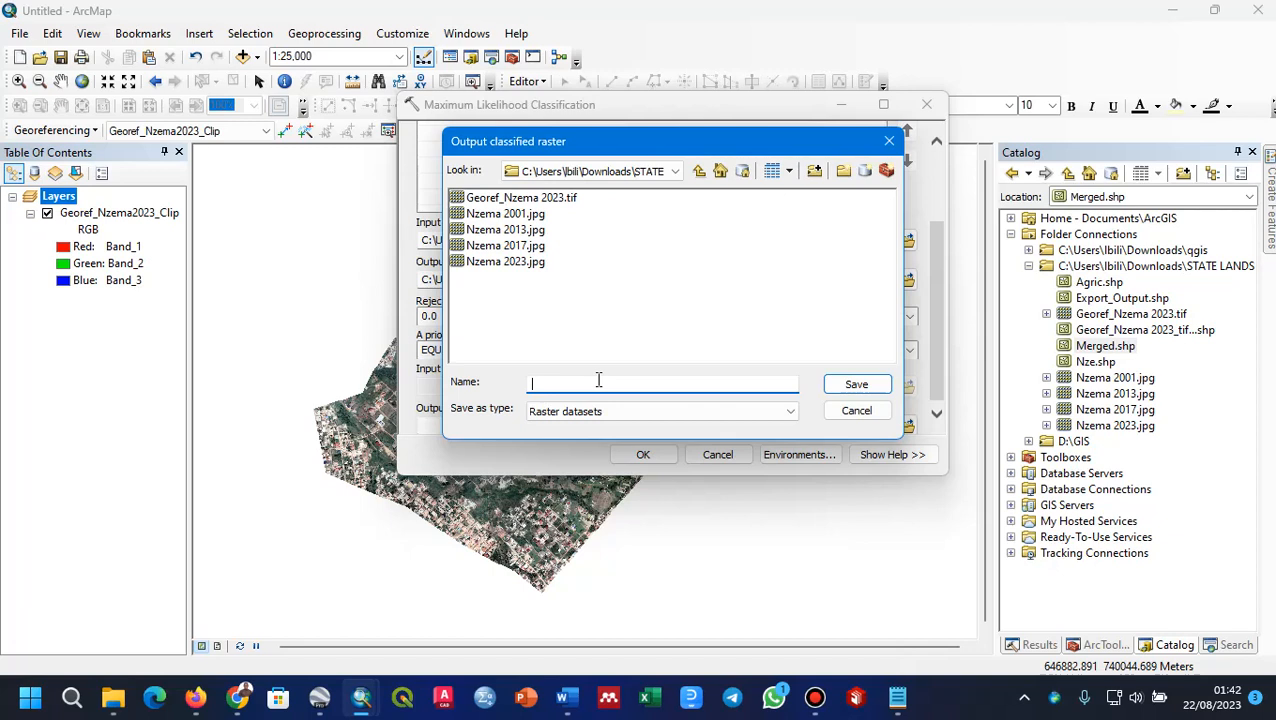
pyautogui.write('Classified')
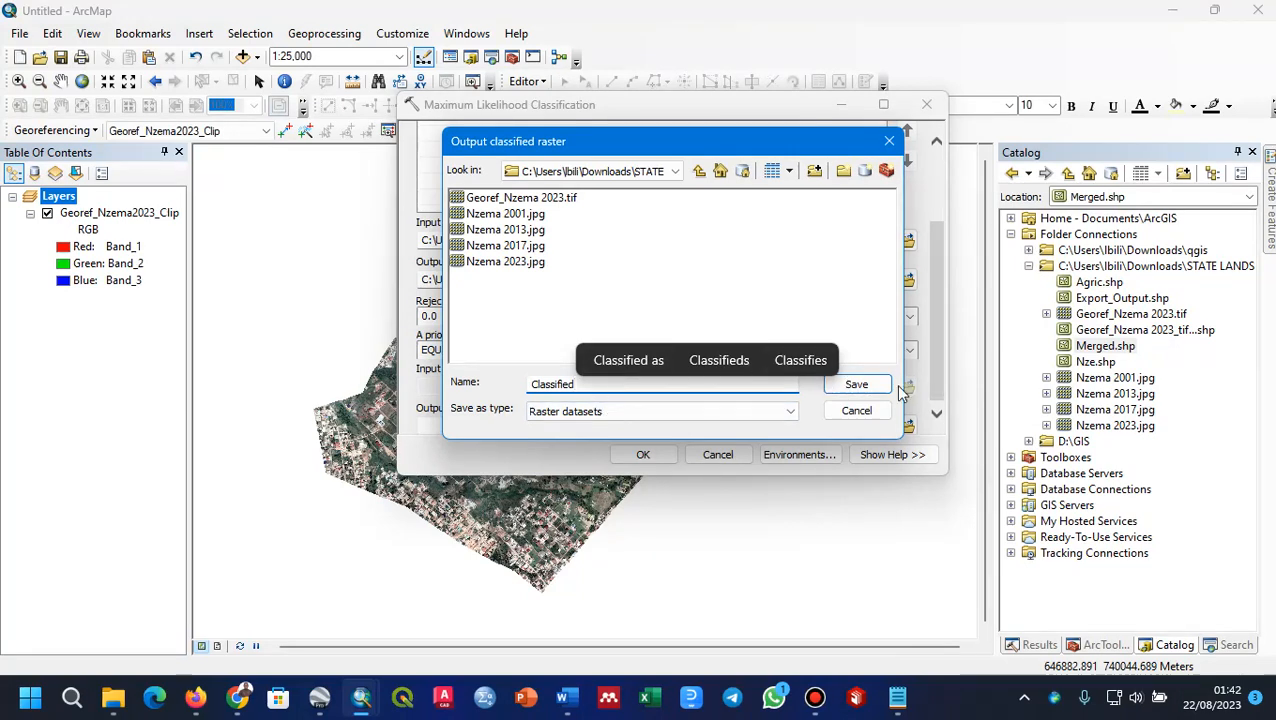
pyautogui.click(855, 385)
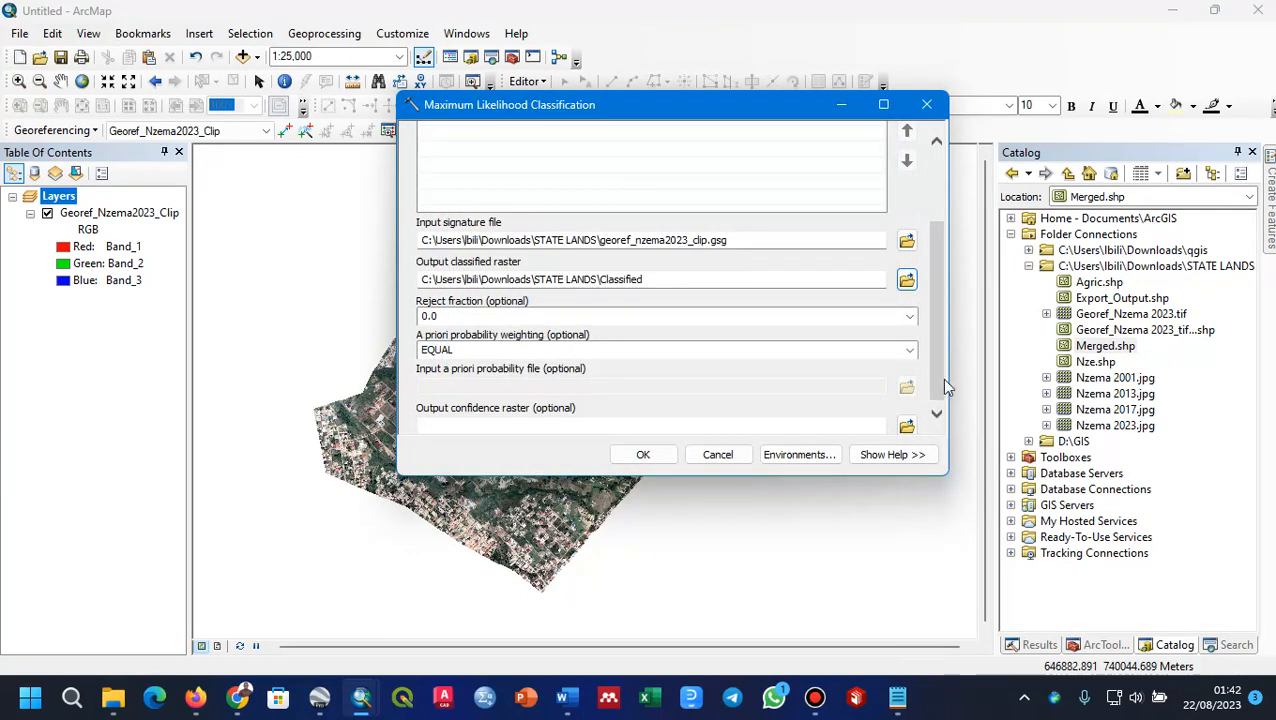
# Step: Review the remaining classification settings and run the Maximum Likelihood Classification
pyautogui.click(937, 415)
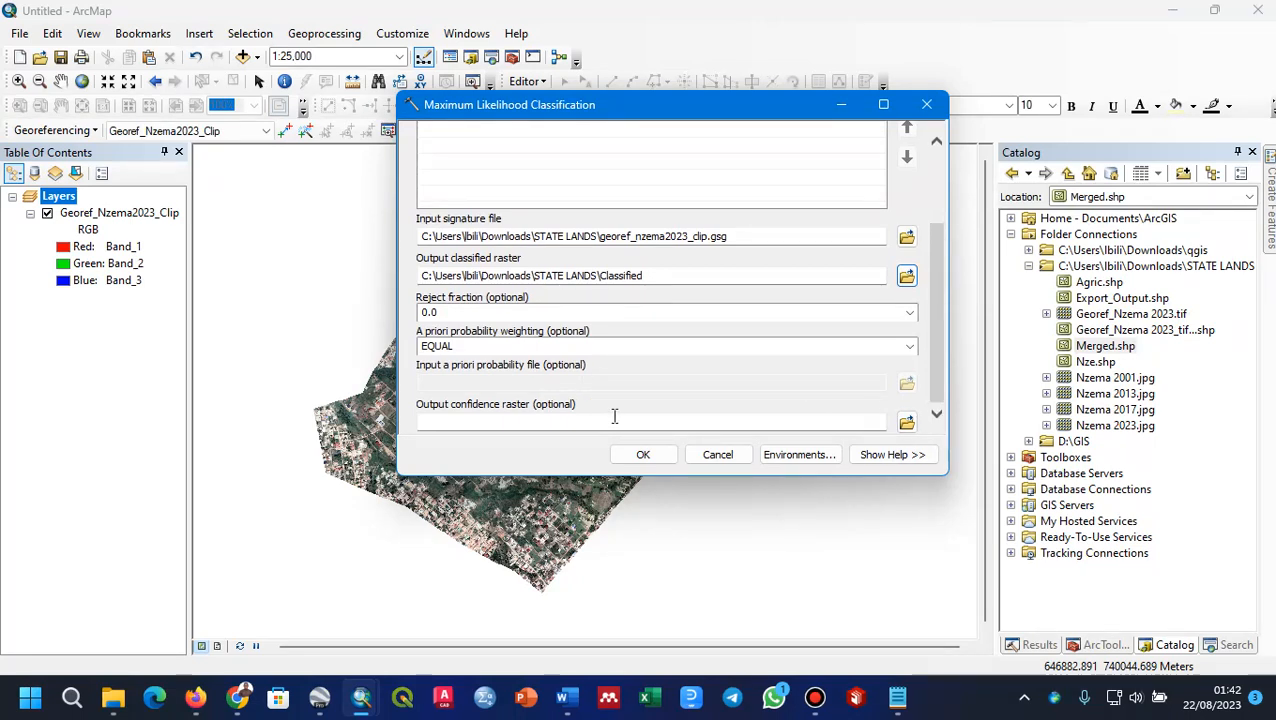
pyautogui.click(643, 455)
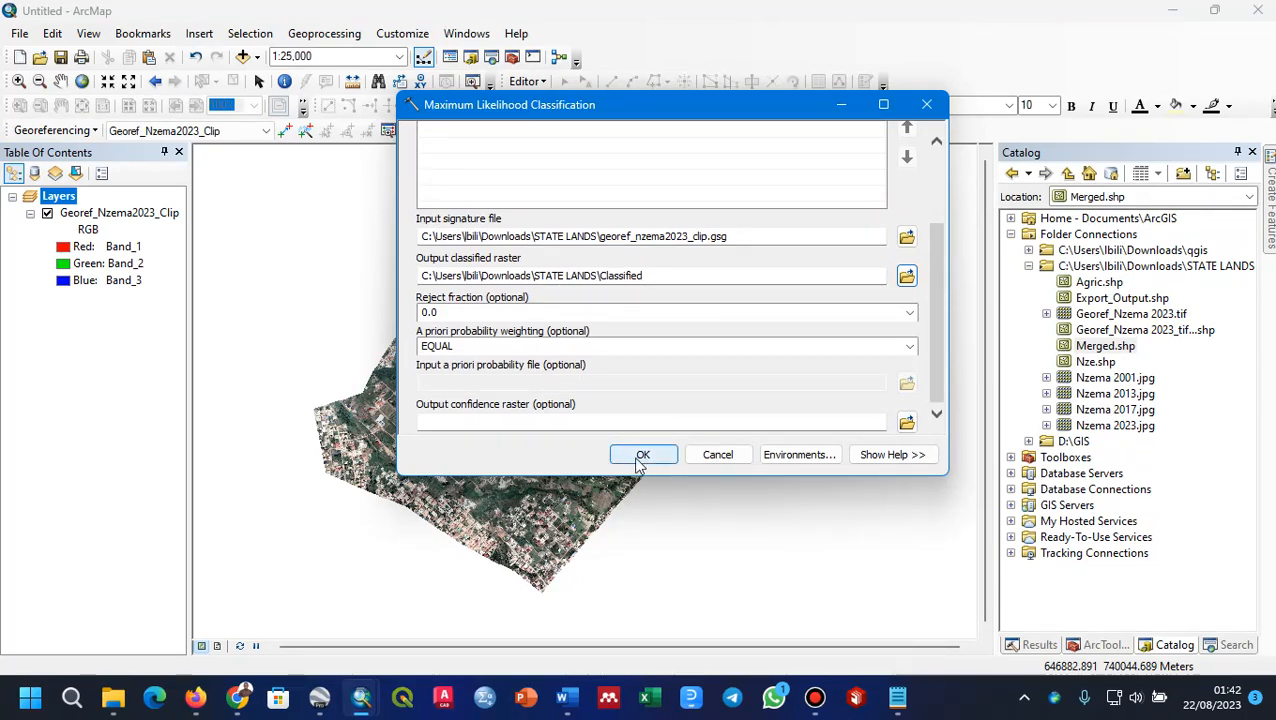
pyautogui.click(936, 165)
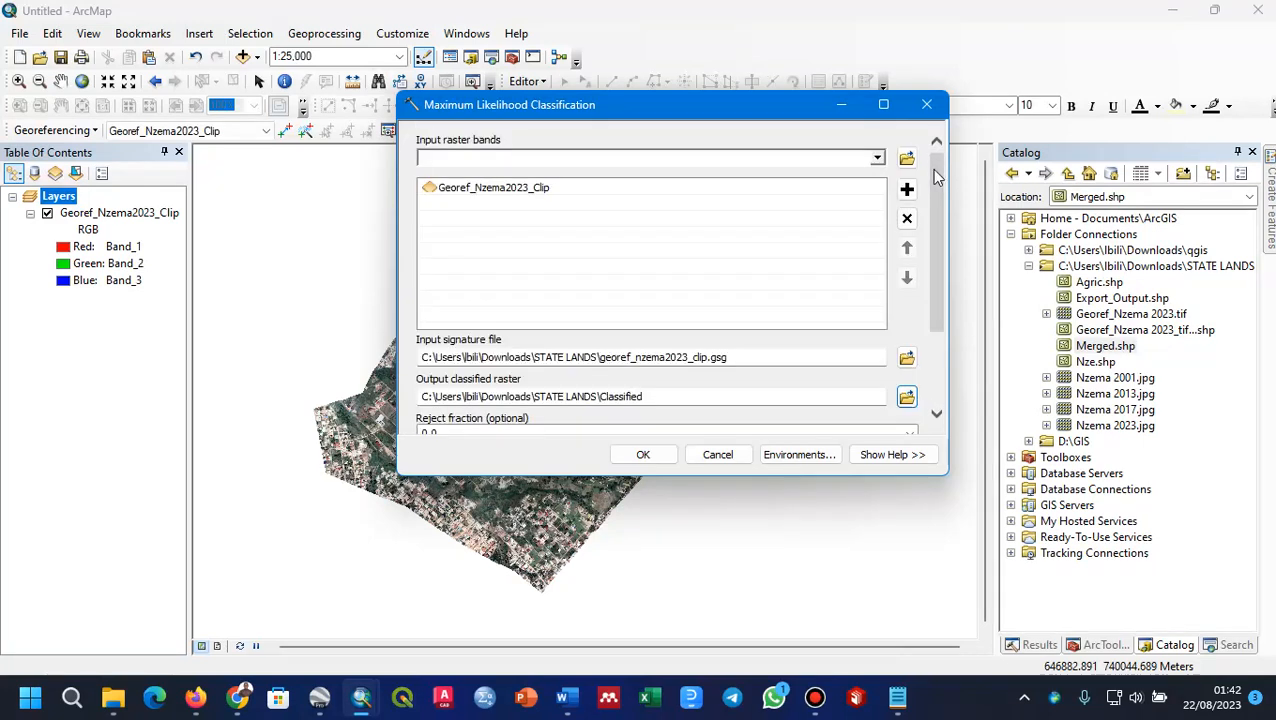
pyautogui.click(636, 460)
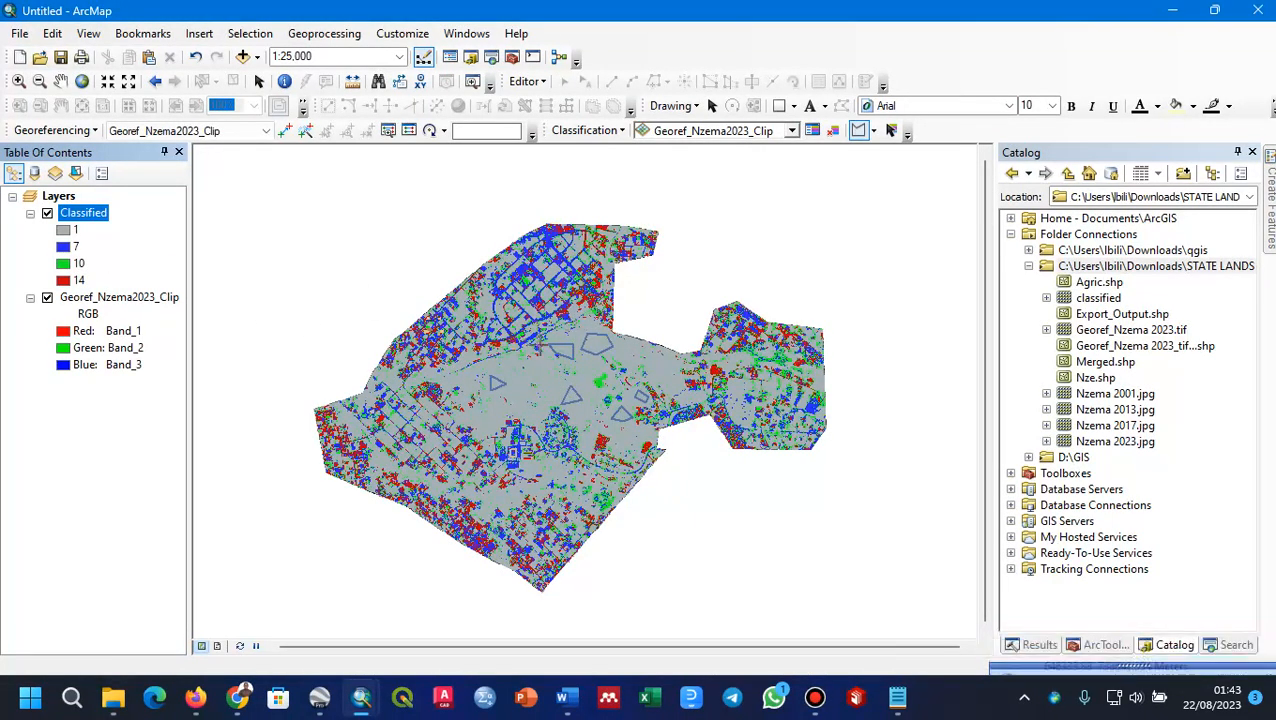
# Step: Examine the Classified raster against the drawn training areas at closer and wider map scales
pyautogui.scroll(4, 568, 372)
pyautogui.scroll(-6, 566, 372)
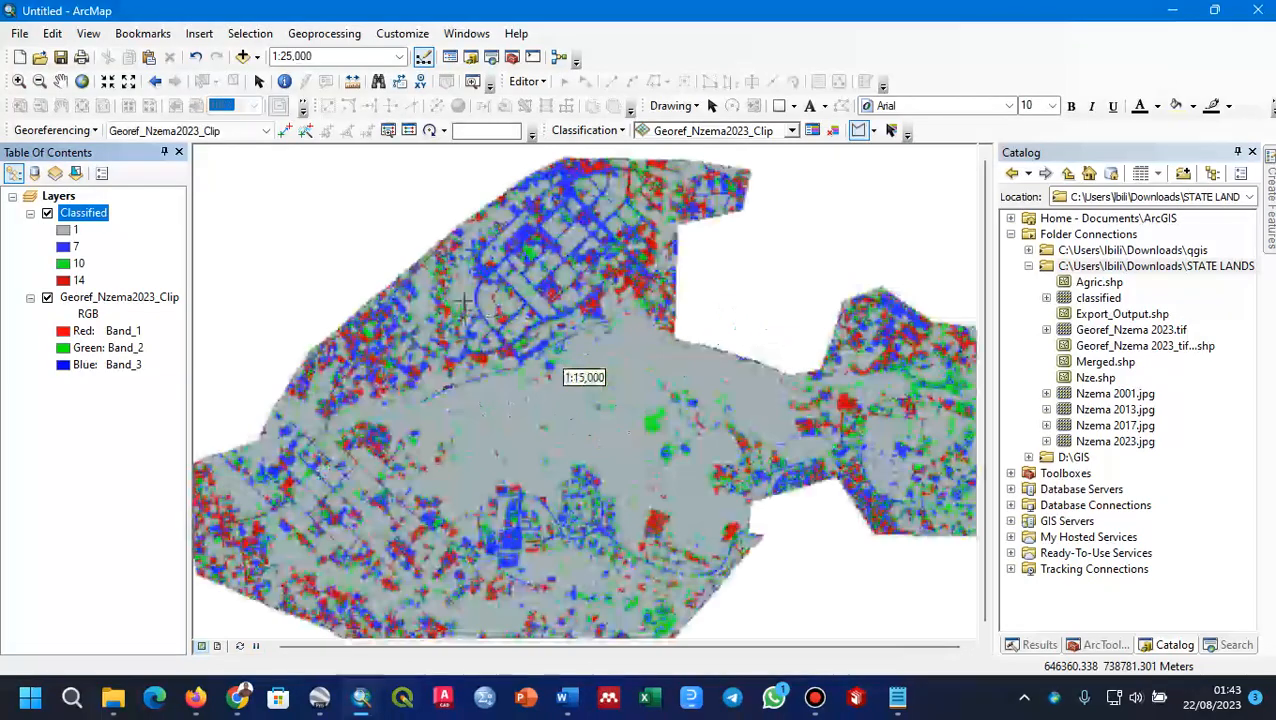
pyautogui.scroll(-3, 566, 372)
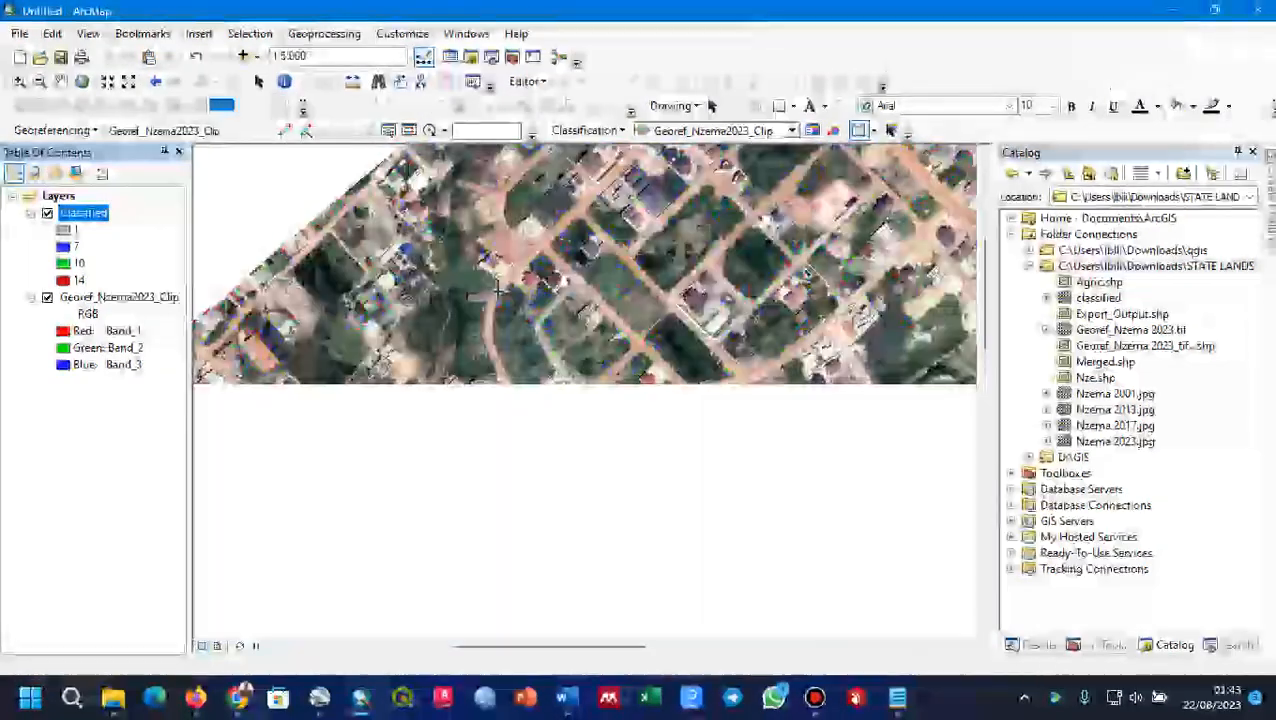
pyautogui.scroll(2, 497, 291)
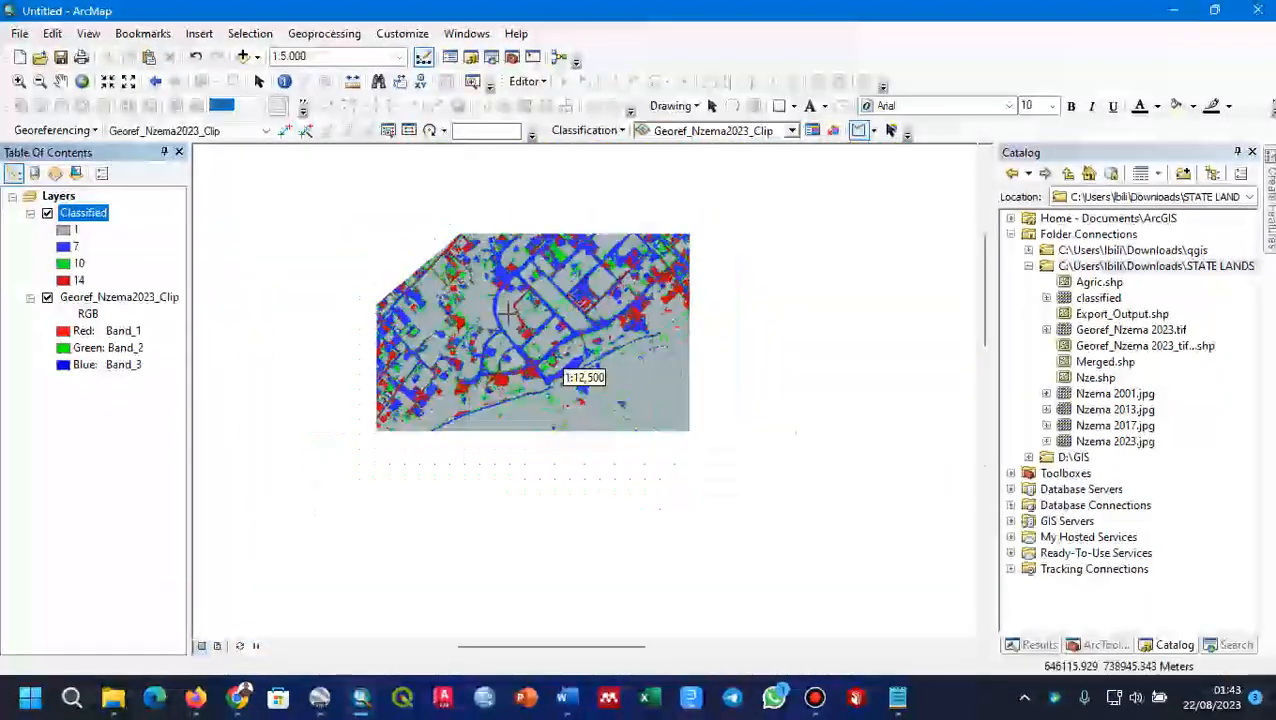
pyautogui.scroll(2, 507, 316)
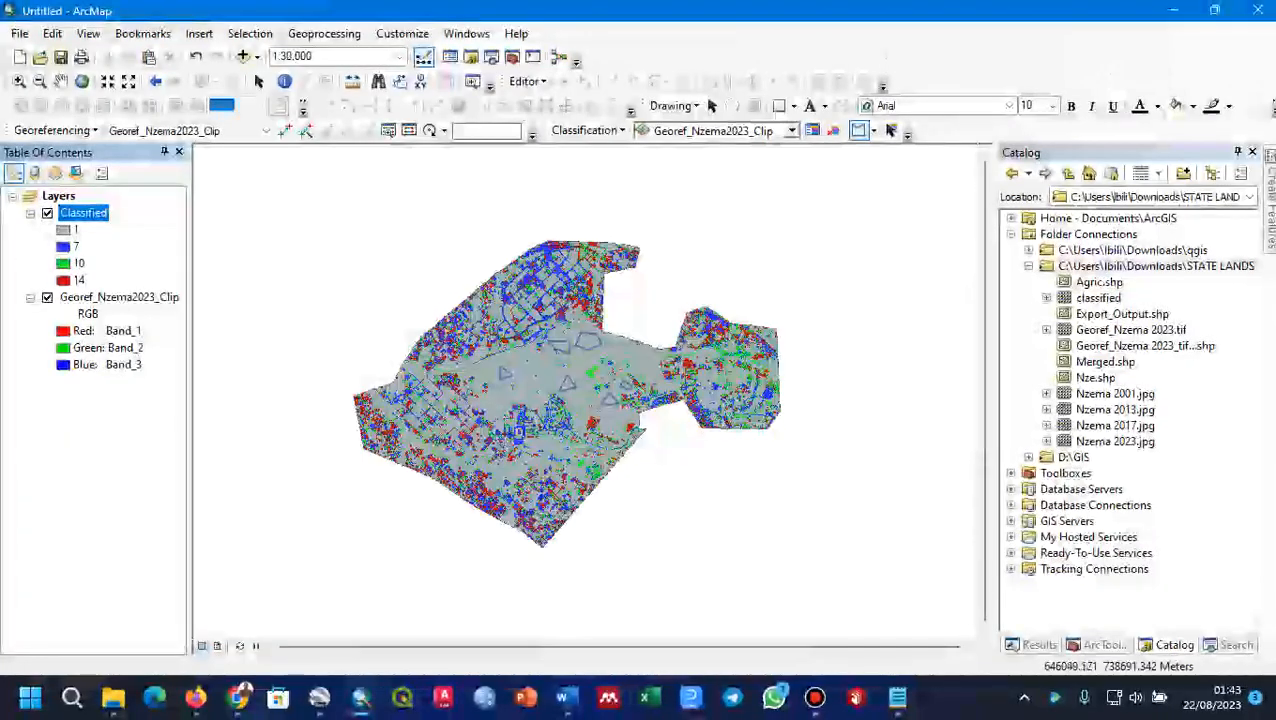
pyautogui.scroll(-1, 500, 350)
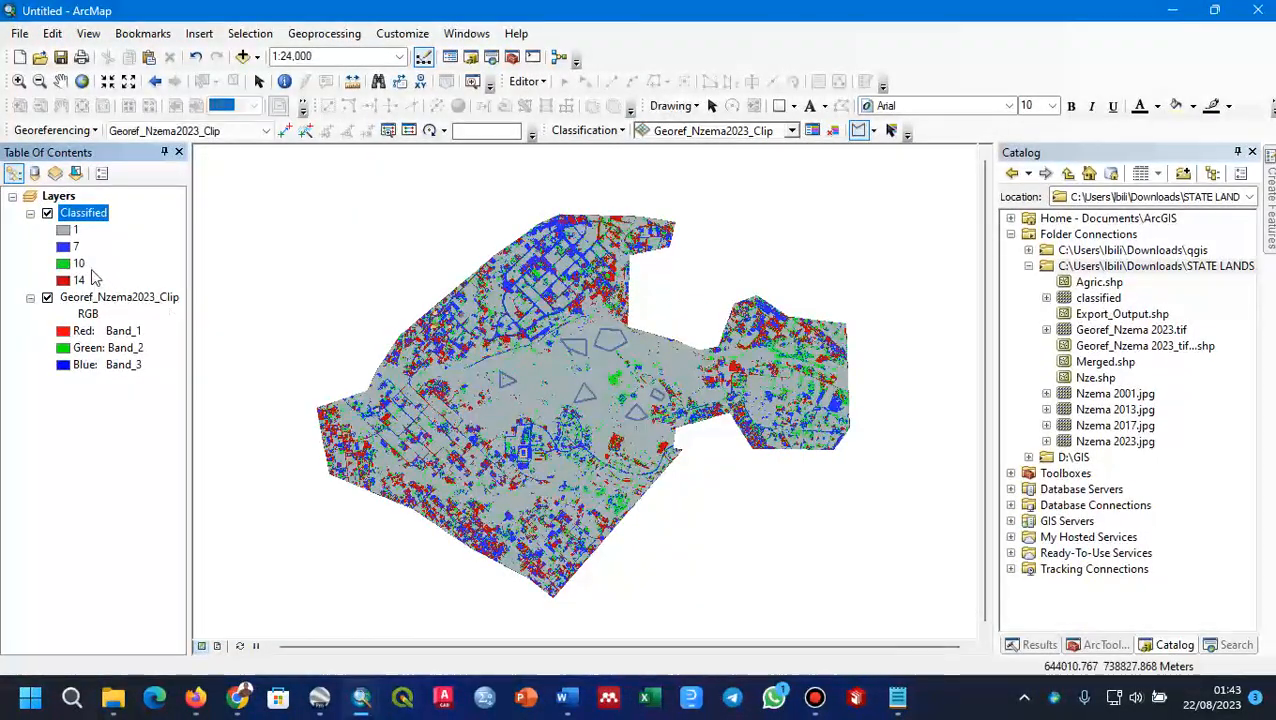
# Step: Clear all training samples from the map and check the Training Sample Manager's list before closing it
pyautogui.click(830, 131)
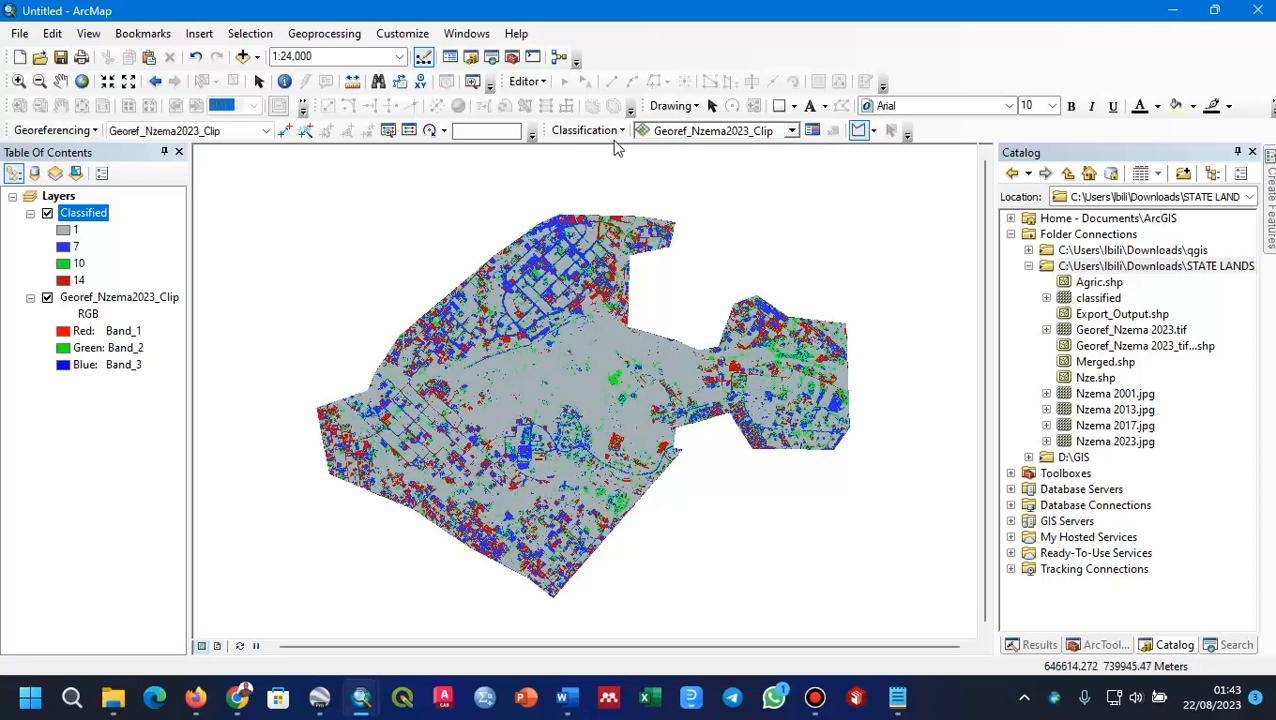
pyautogui.click(858, 130)
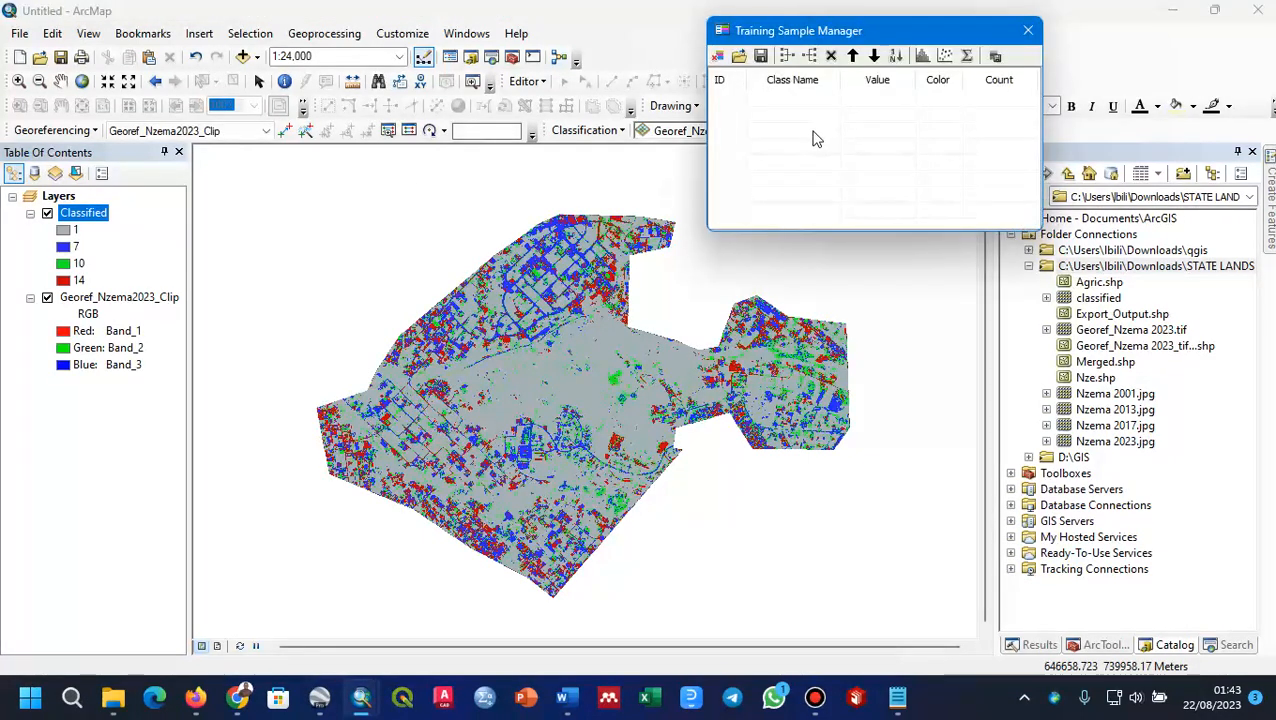
pyautogui.click(1027, 30)
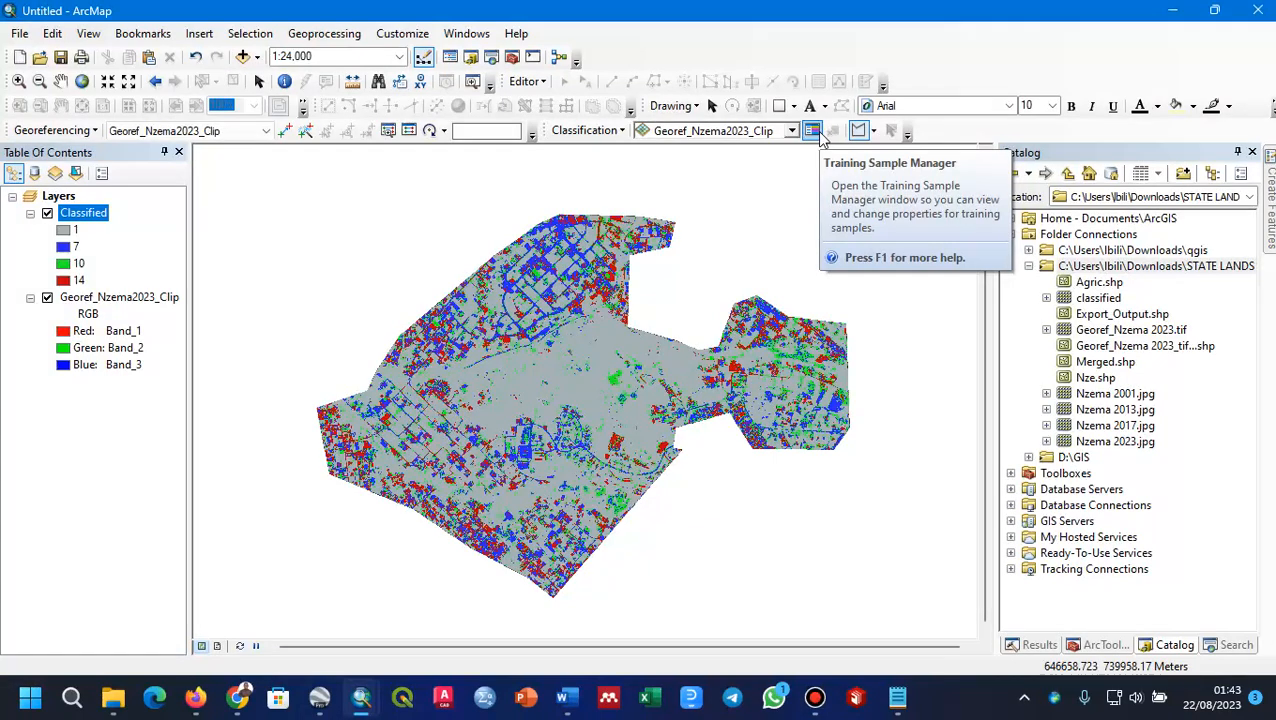
# Step: Rename class 1 of the Classified layer as Non-Built
pyautogui.click(78, 231)
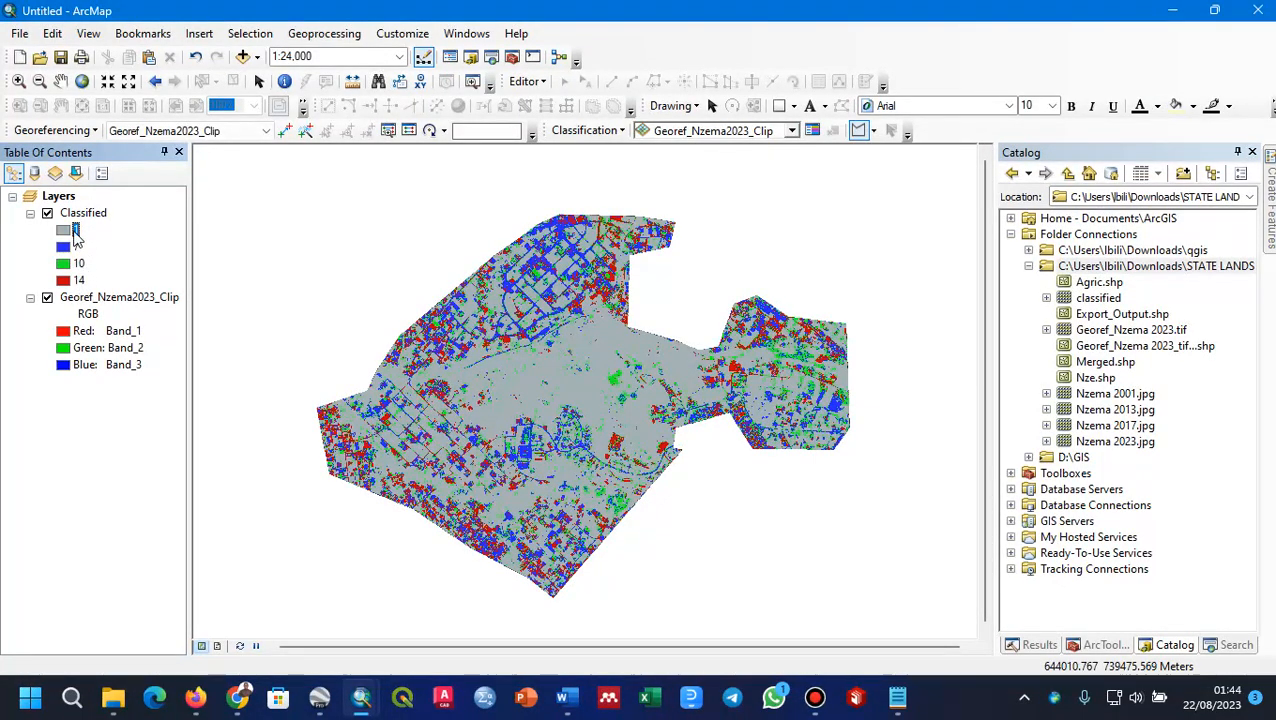
pyautogui.click(77, 231)
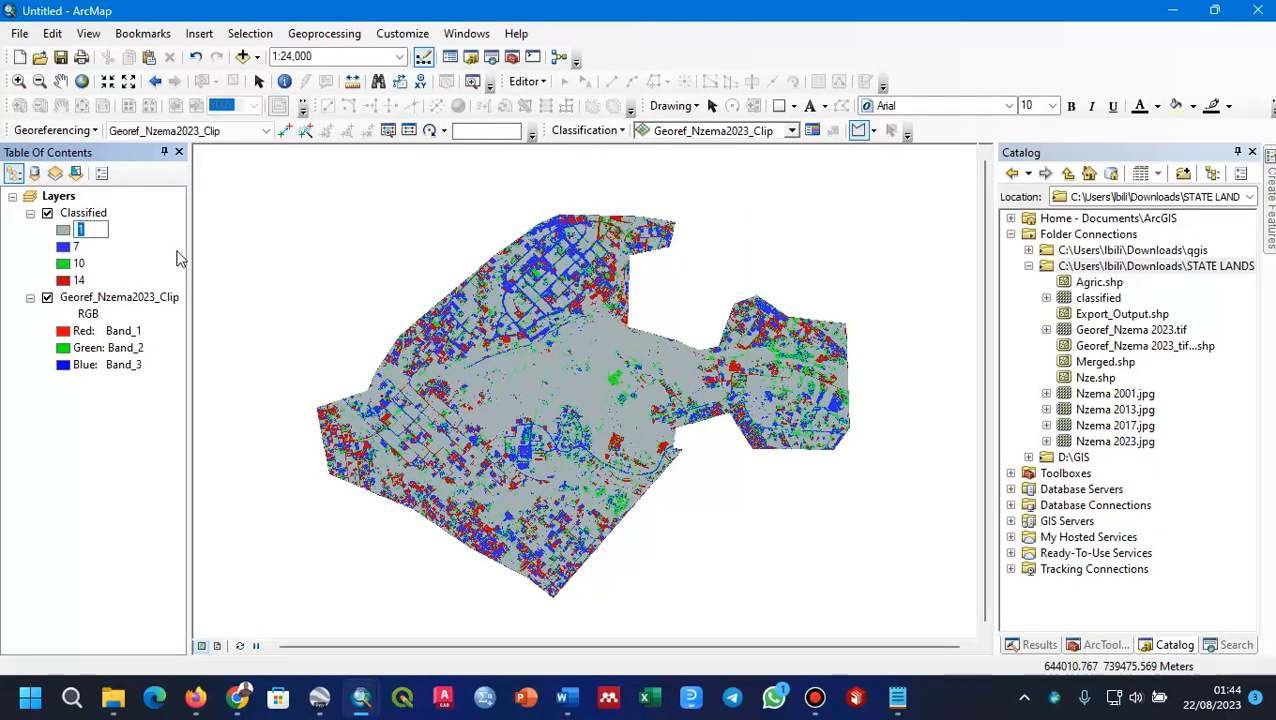
pyautogui.write('Non-')
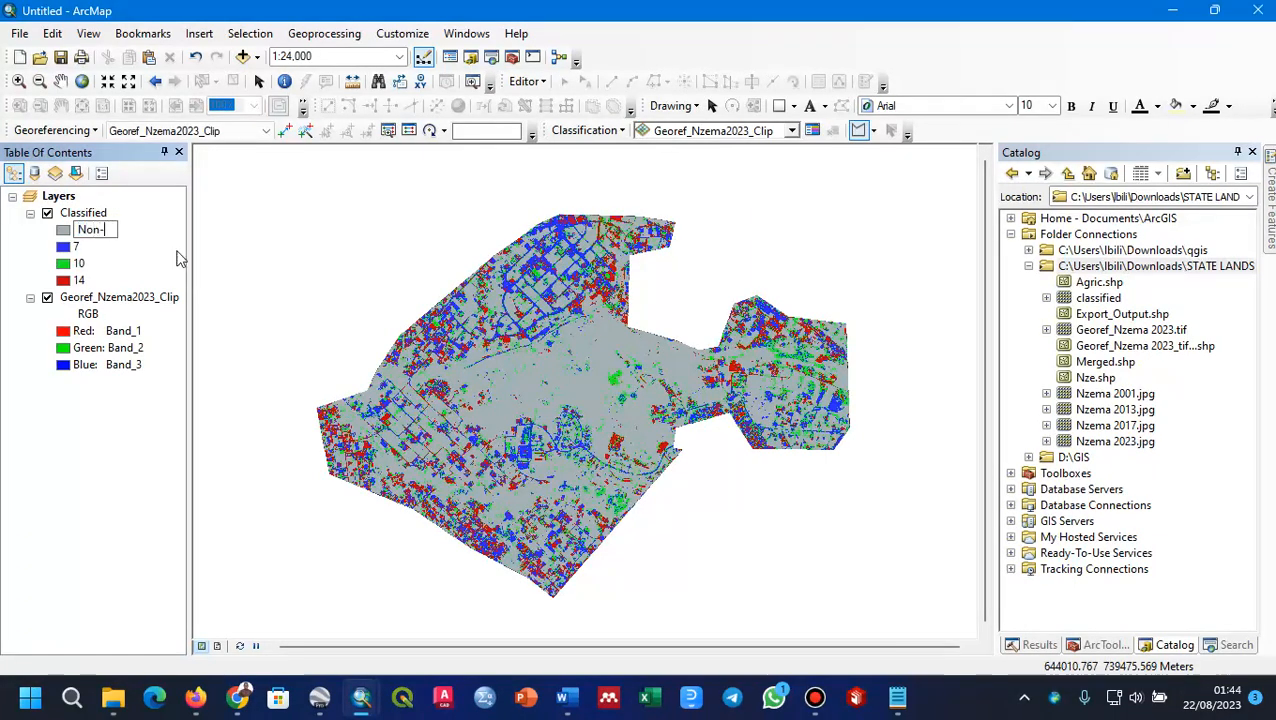
pyautogui.write('Built')
pyautogui.press('Return')
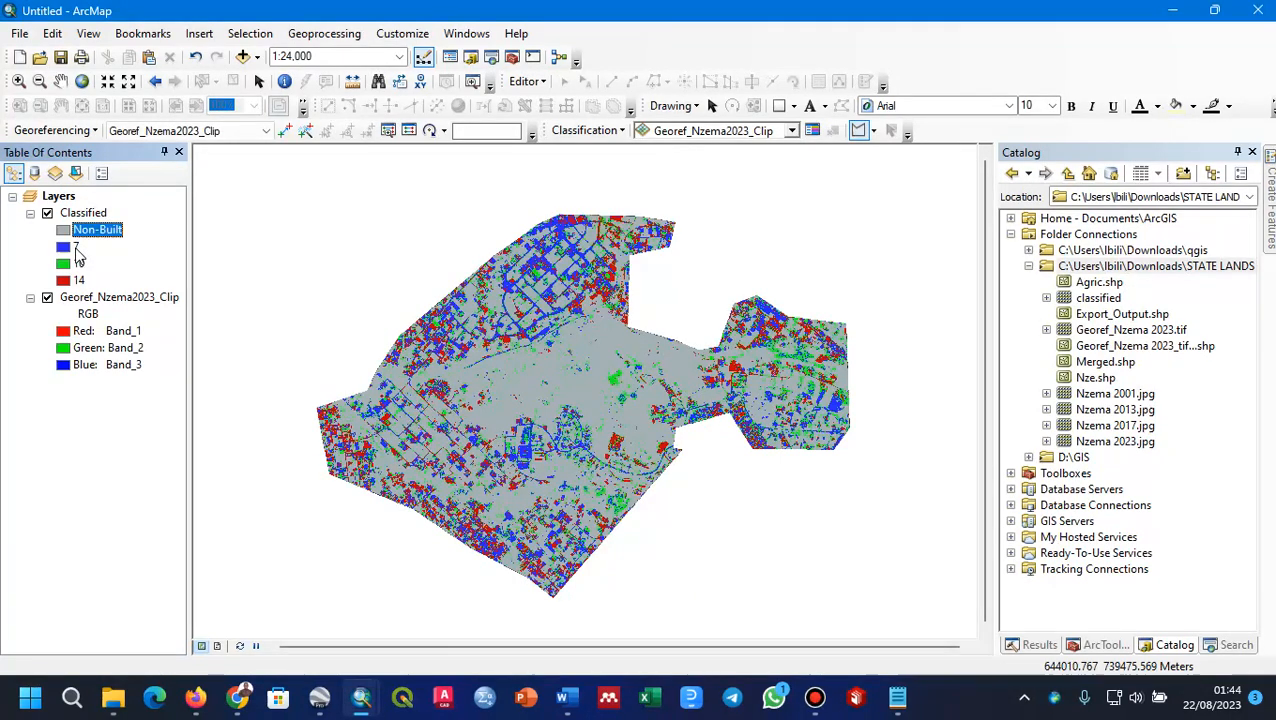
# Step: Rename class 7 of the Classified layer as Residential
pyautogui.click(76, 248)
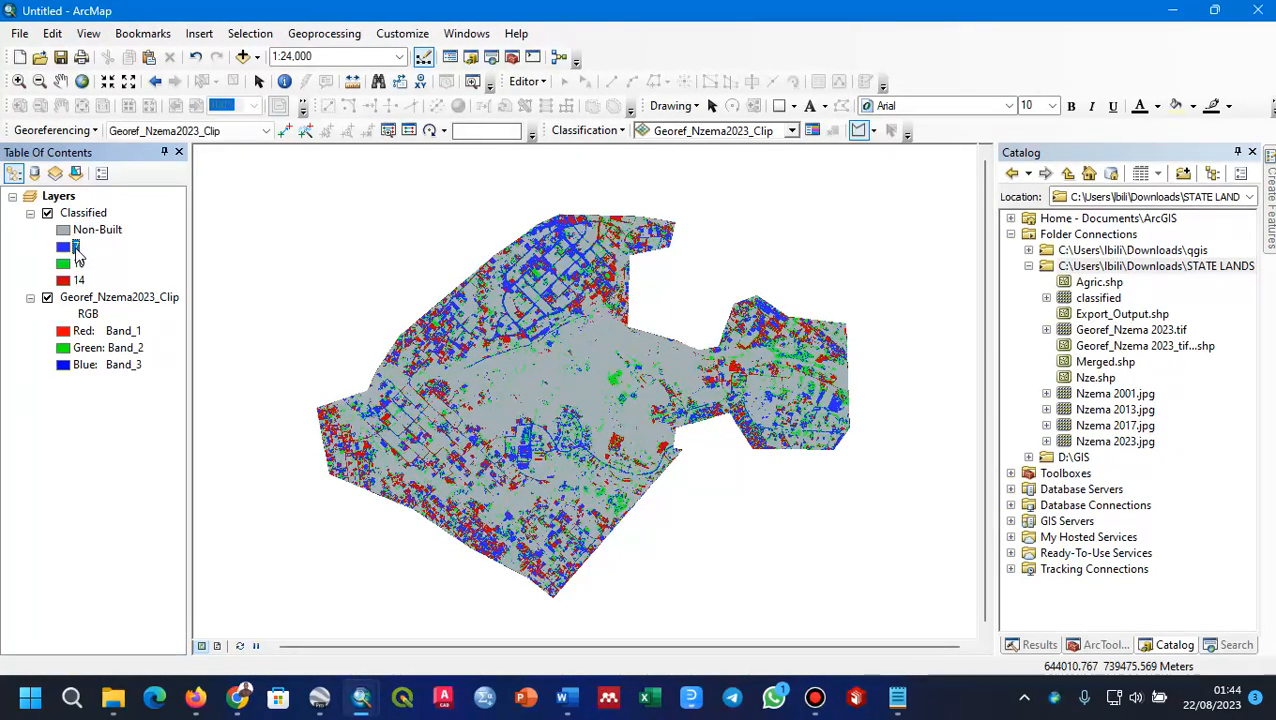
pyautogui.press('r')
pyautogui.click(77, 250)
pyautogui.click(80, 250)
pyautogui.write('Residential')
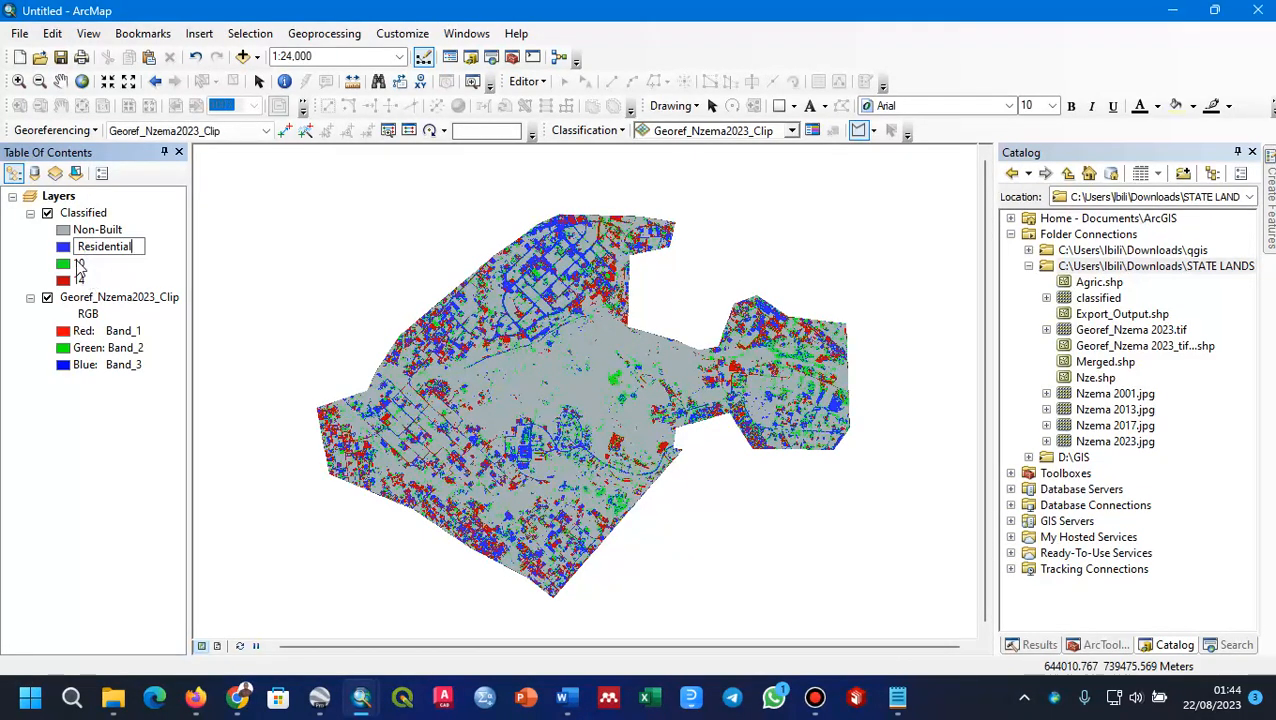
pyautogui.press('Return')
# Step: Rename class 10 of the Classified layer as Resid
pyautogui.click(79, 264)
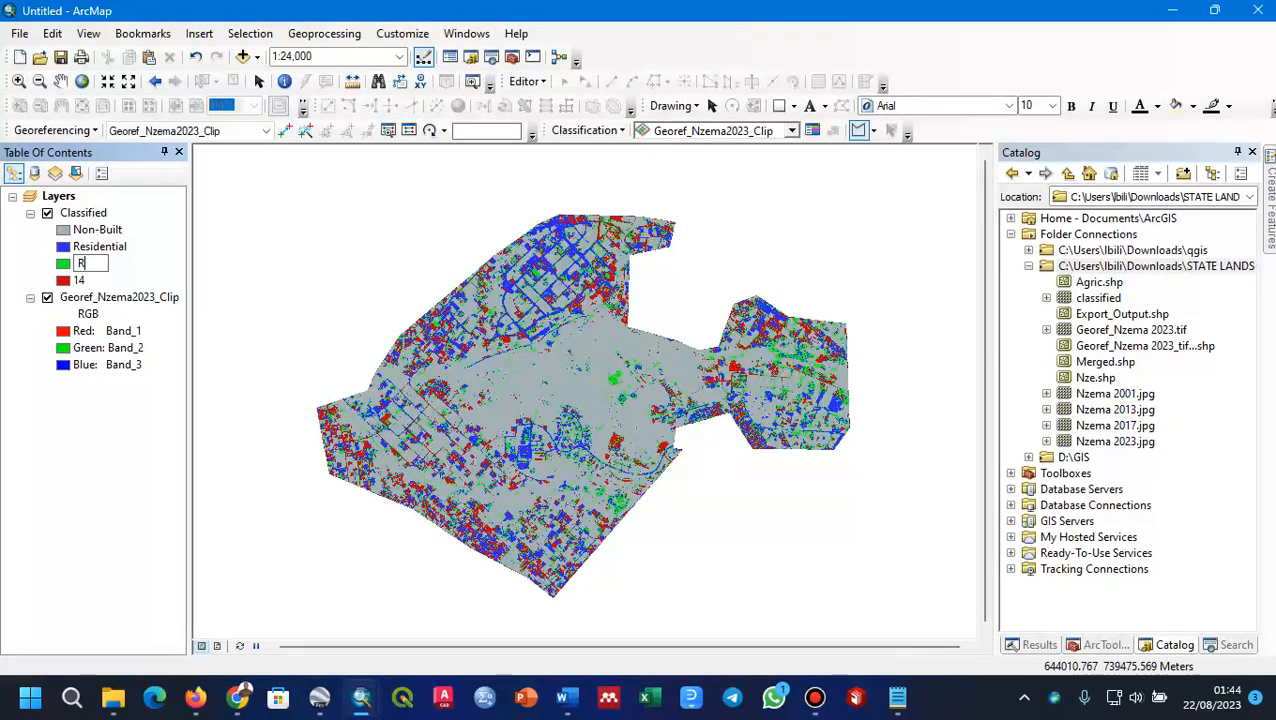
pyautogui.write('Resid')
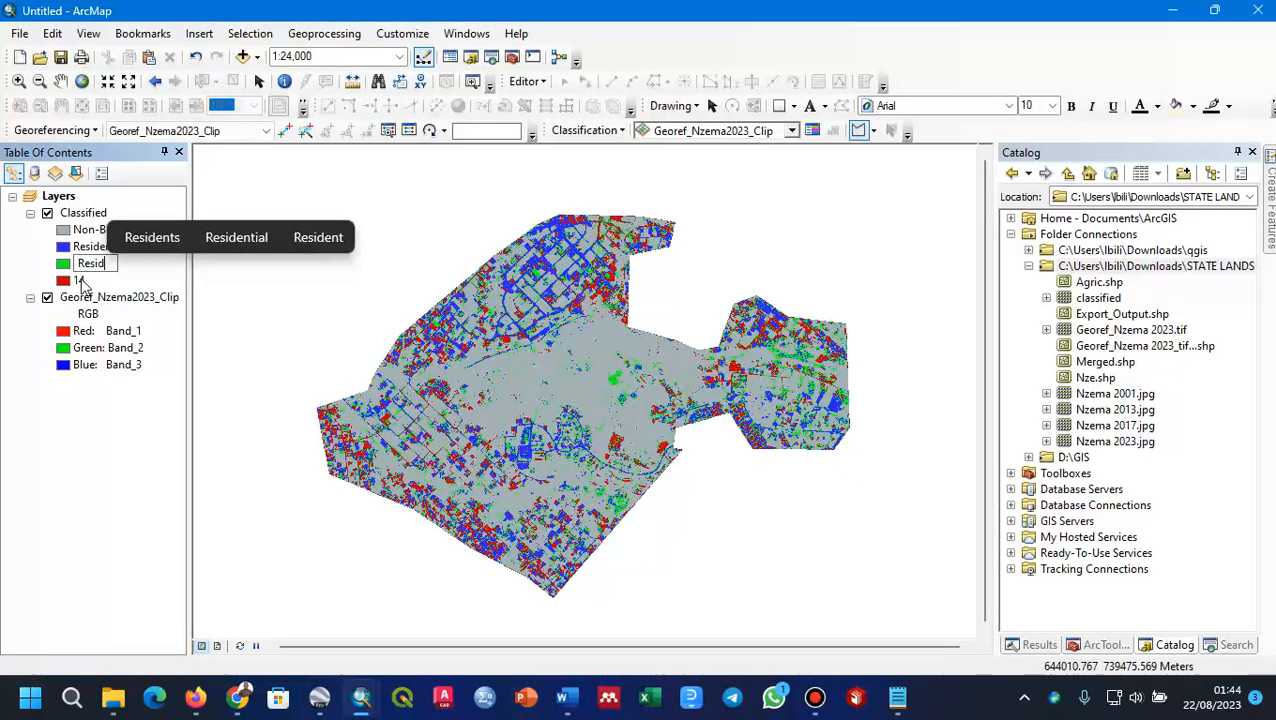
pyautogui.press('Return')
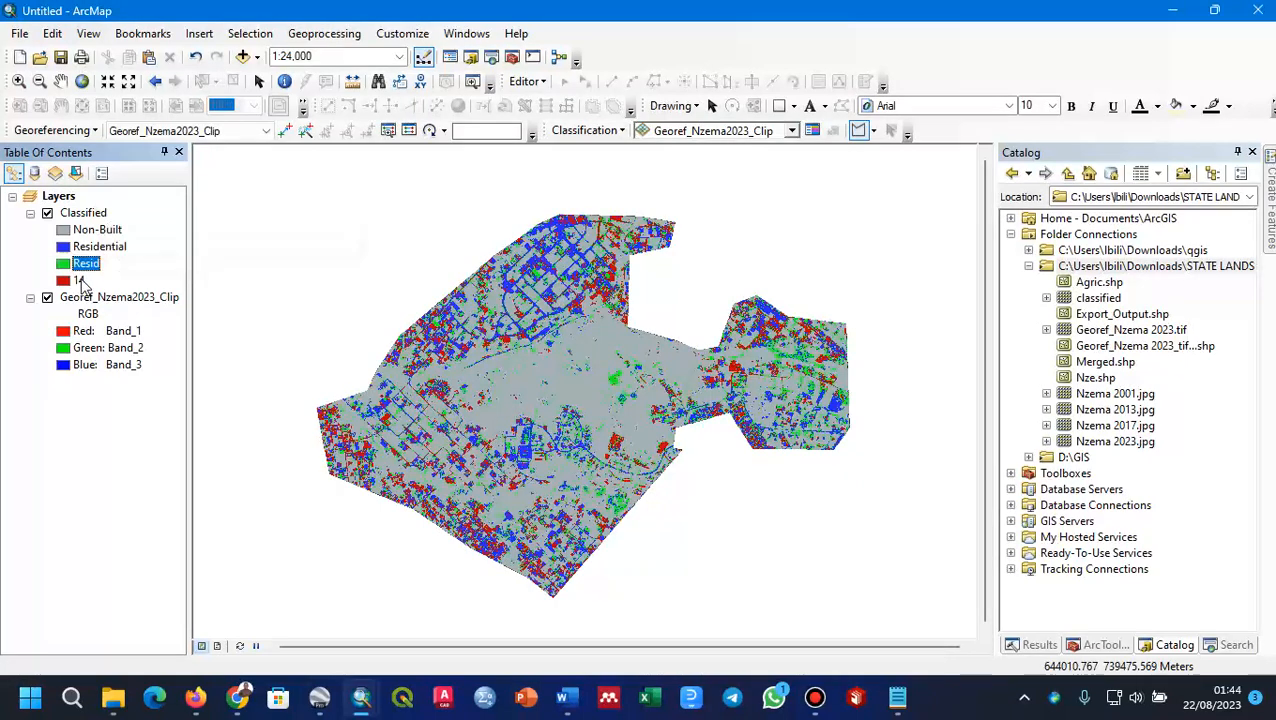
# Step: Rename class 14 of the Classified layer as Redis
pyautogui.click(79, 281)
pyautogui.click(79, 281)
pyautogui.write('Redis')
pyautogui.click(78, 270)
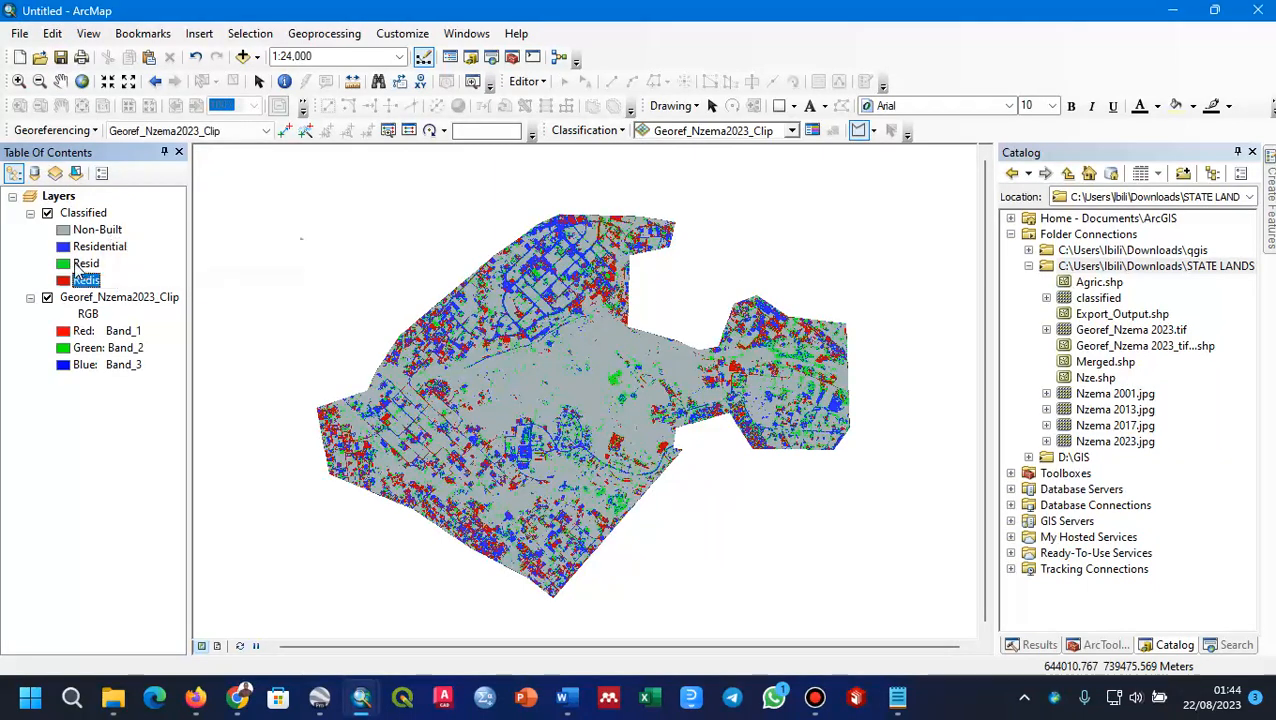
pyautogui.click(84, 267)
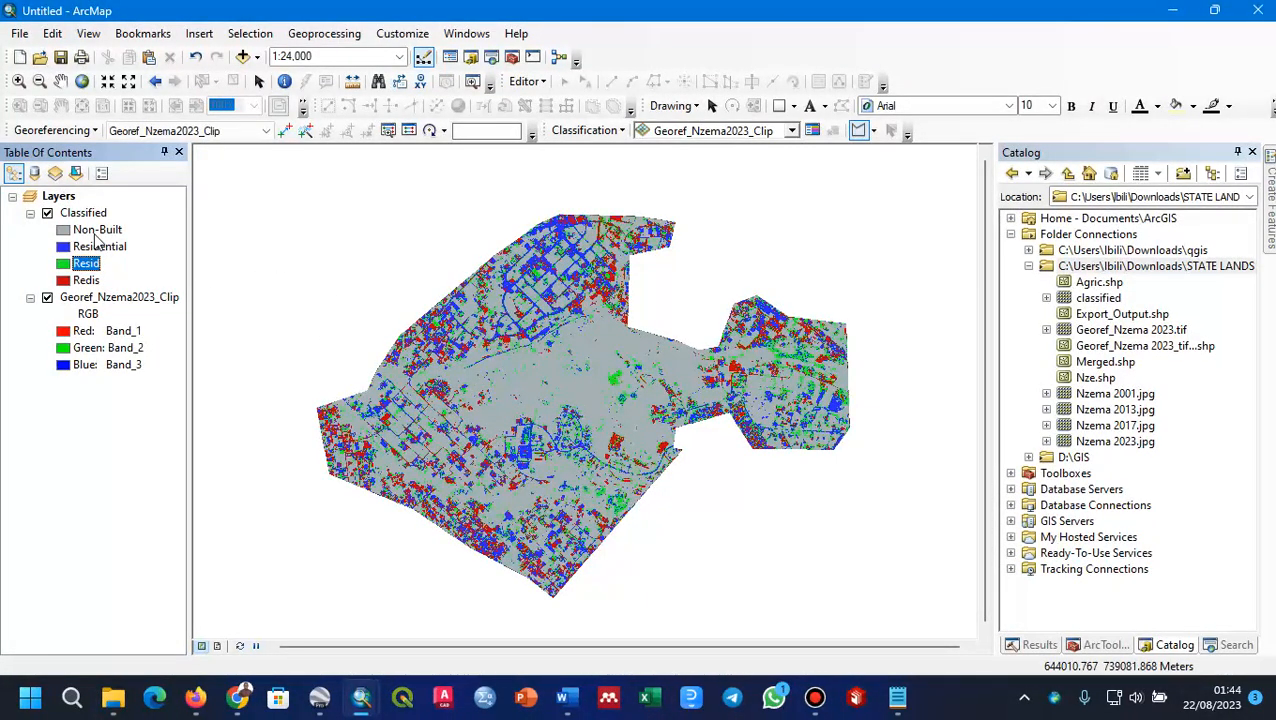
# Step: Give the Non-Built class a dark green fill and reduce its symbol's outline width
pyautogui.click(90, 232)
pyautogui.click(63, 230)
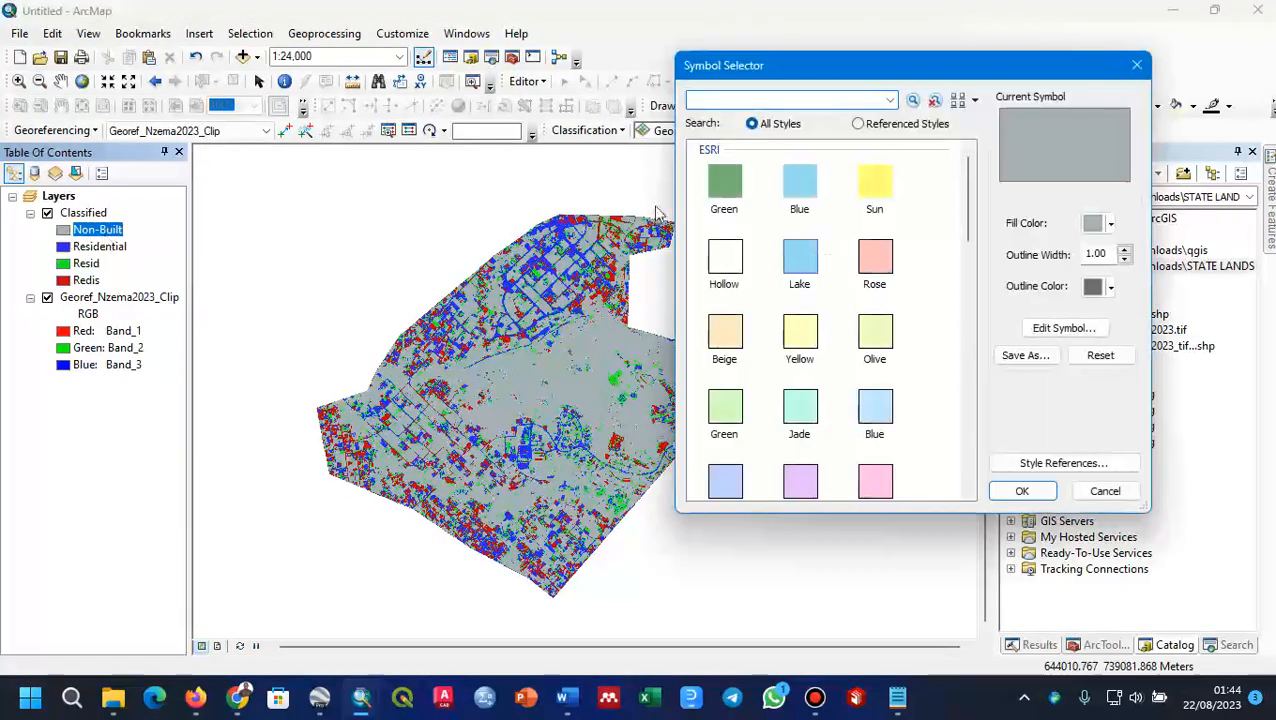
pyautogui.click(1108, 223)
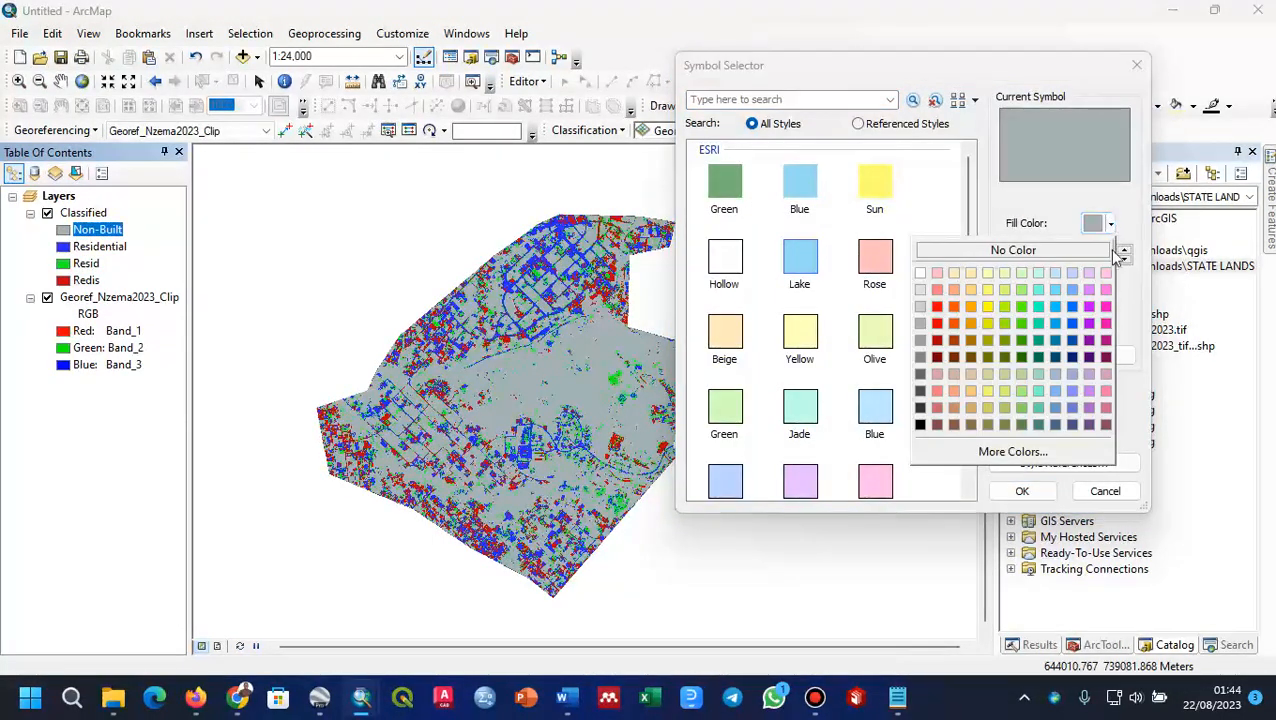
pyautogui.click(1028, 342)
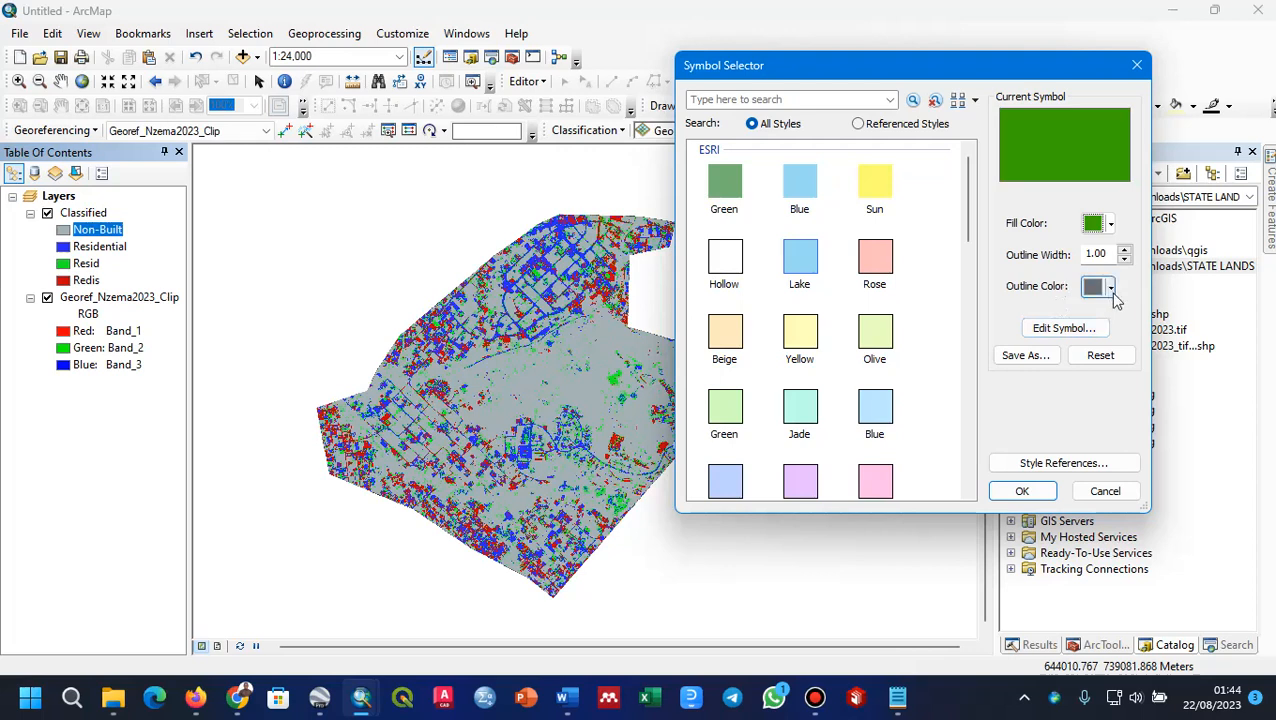
pyautogui.click(1124, 260)
pyautogui.click(1018, 490)
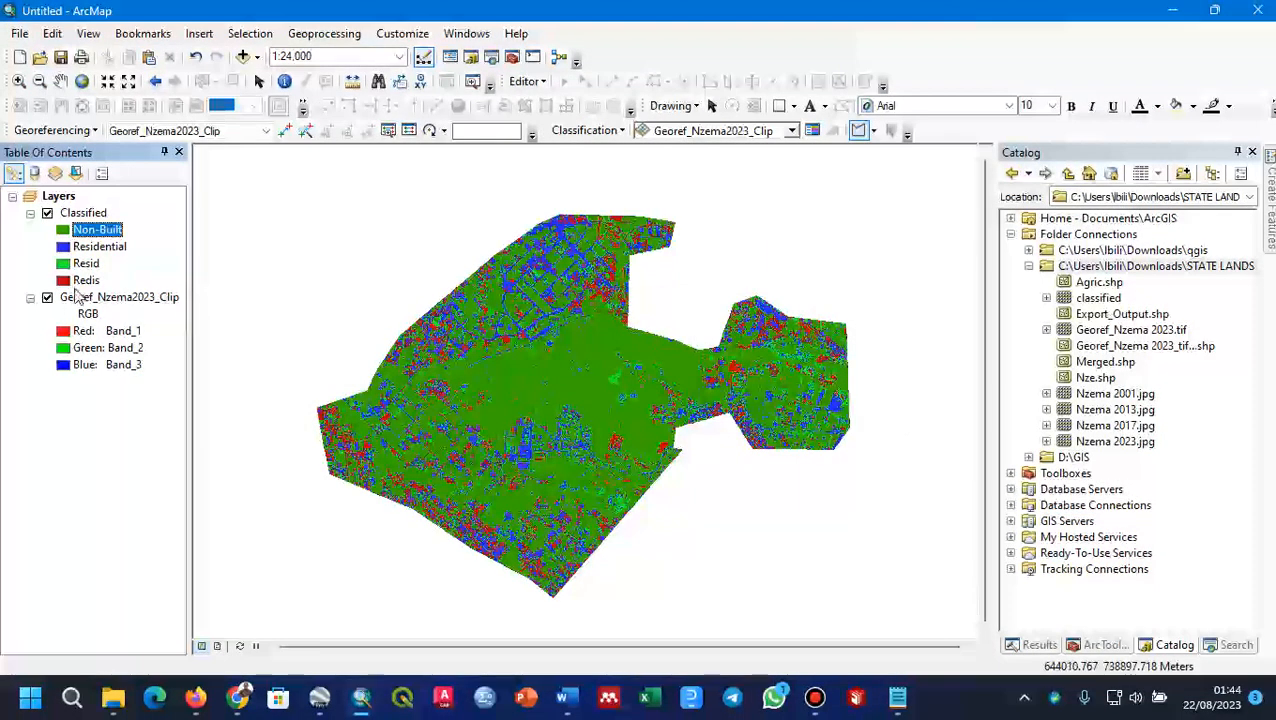
# Step: Give the Residential class a dark yellow fill with an outline width of 0
pyautogui.click(63, 246)
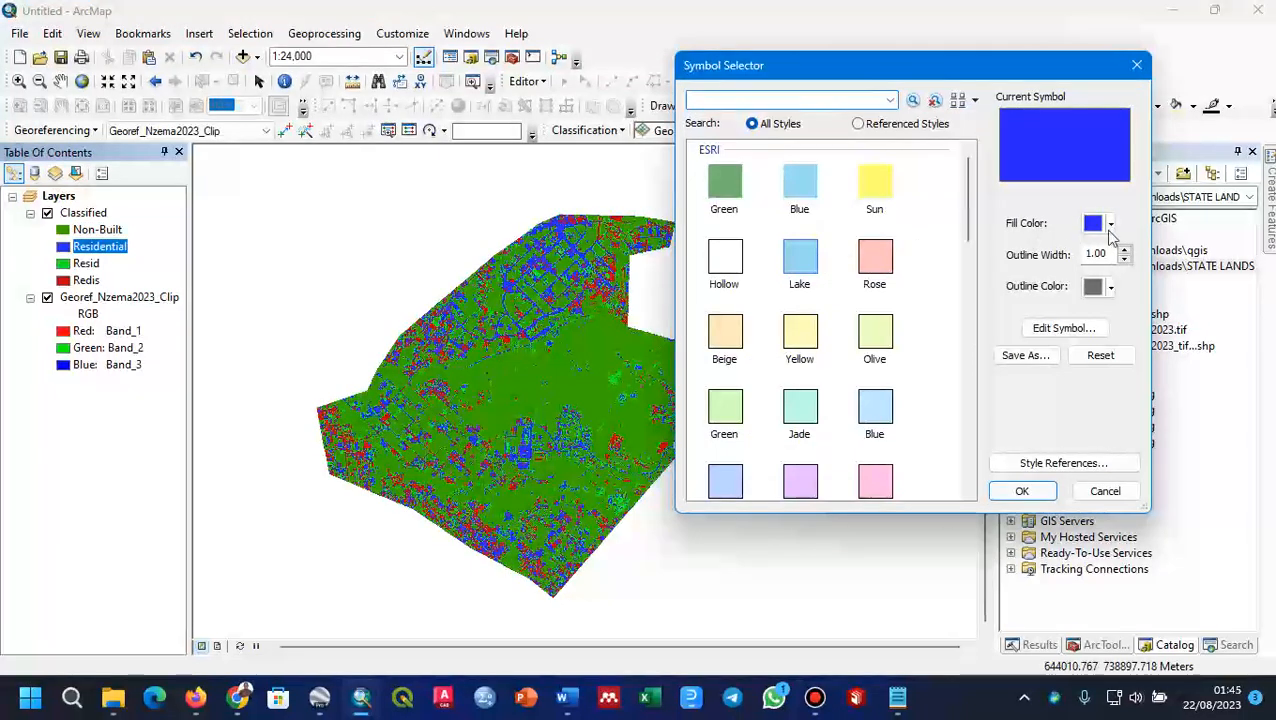
pyautogui.click(1110, 224)
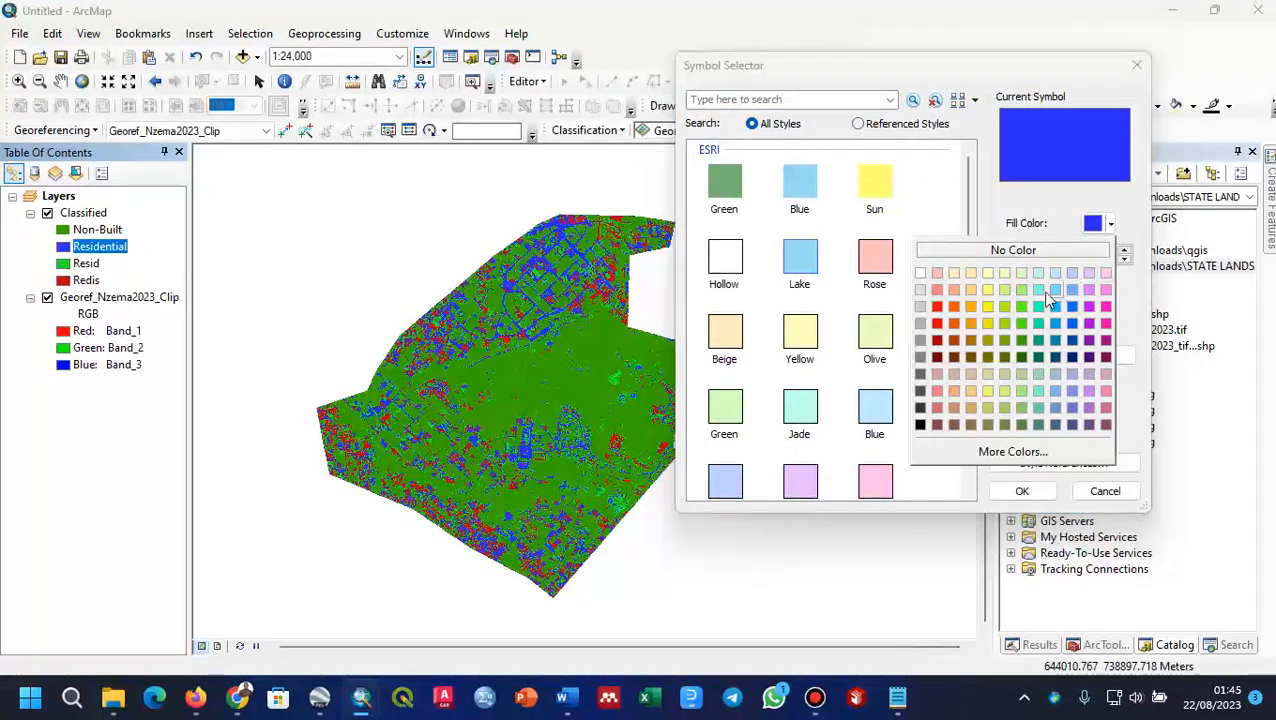
pyautogui.click(987, 323)
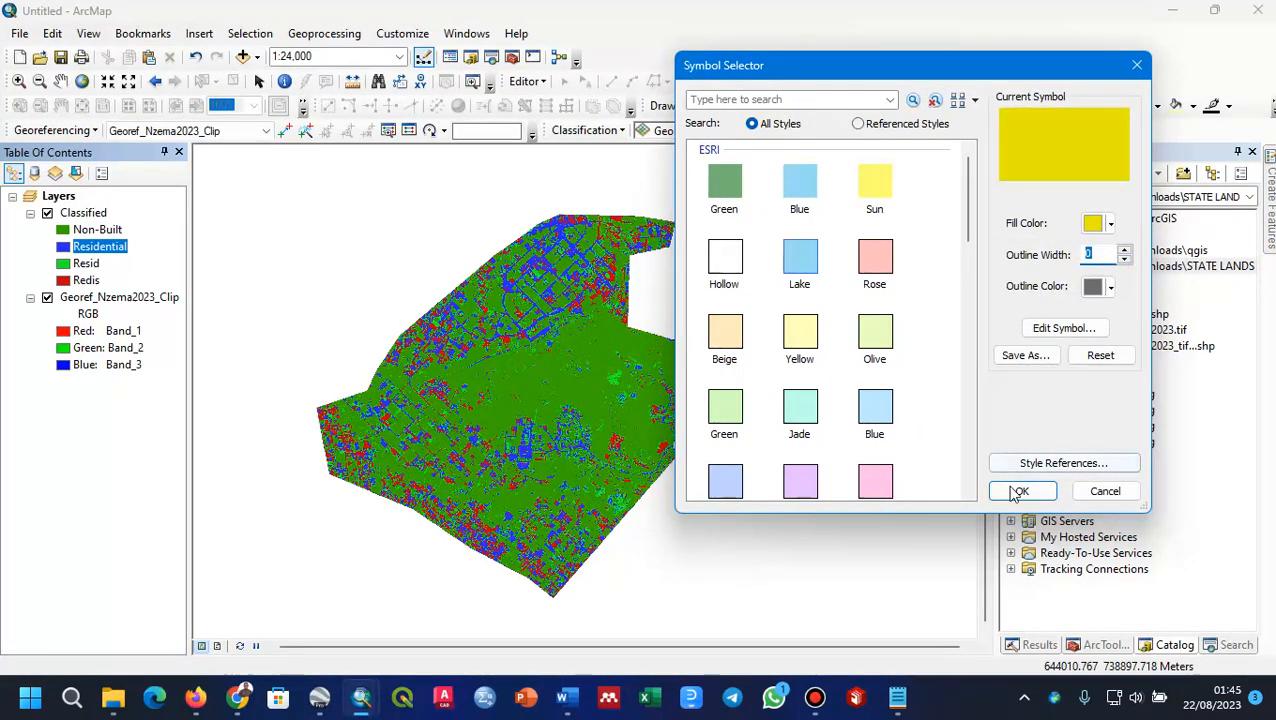
pyautogui.click(1020, 490)
# Step: Give the Resid class the same dark yellow fill as Residential, with an outline width of 0
pyautogui.click(63, 263)
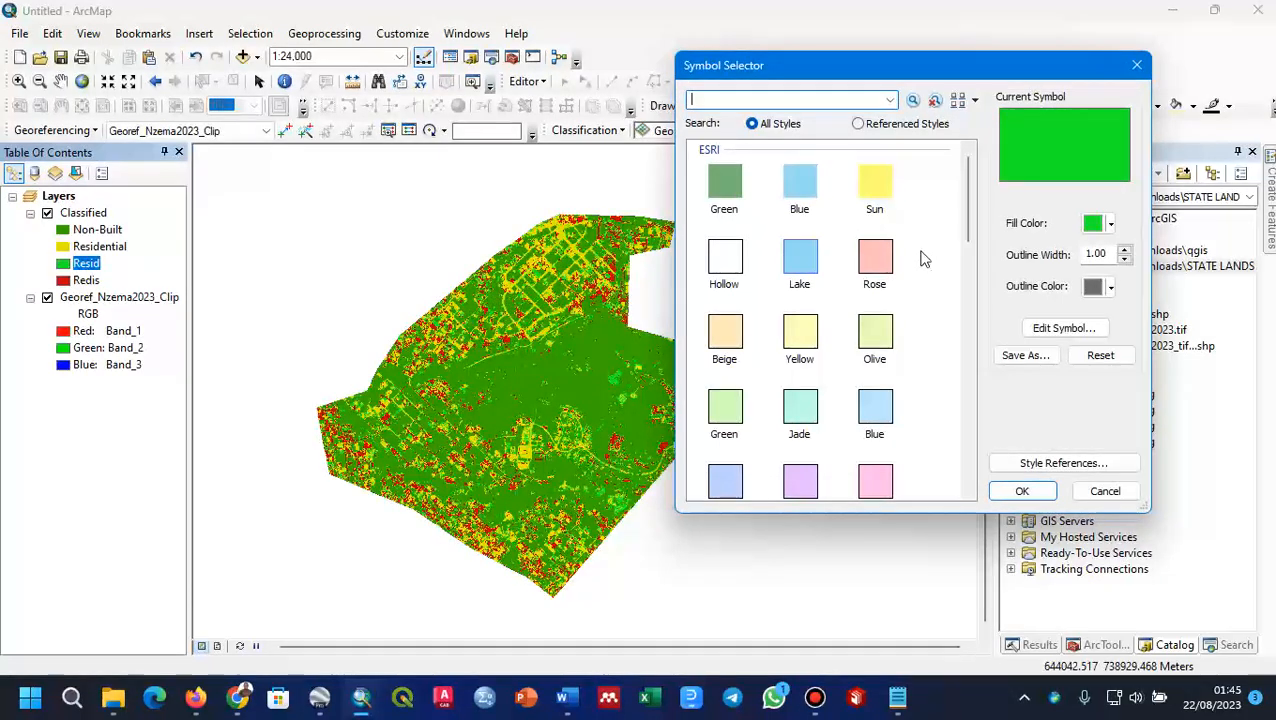
pyautogui.click(1096, 223)
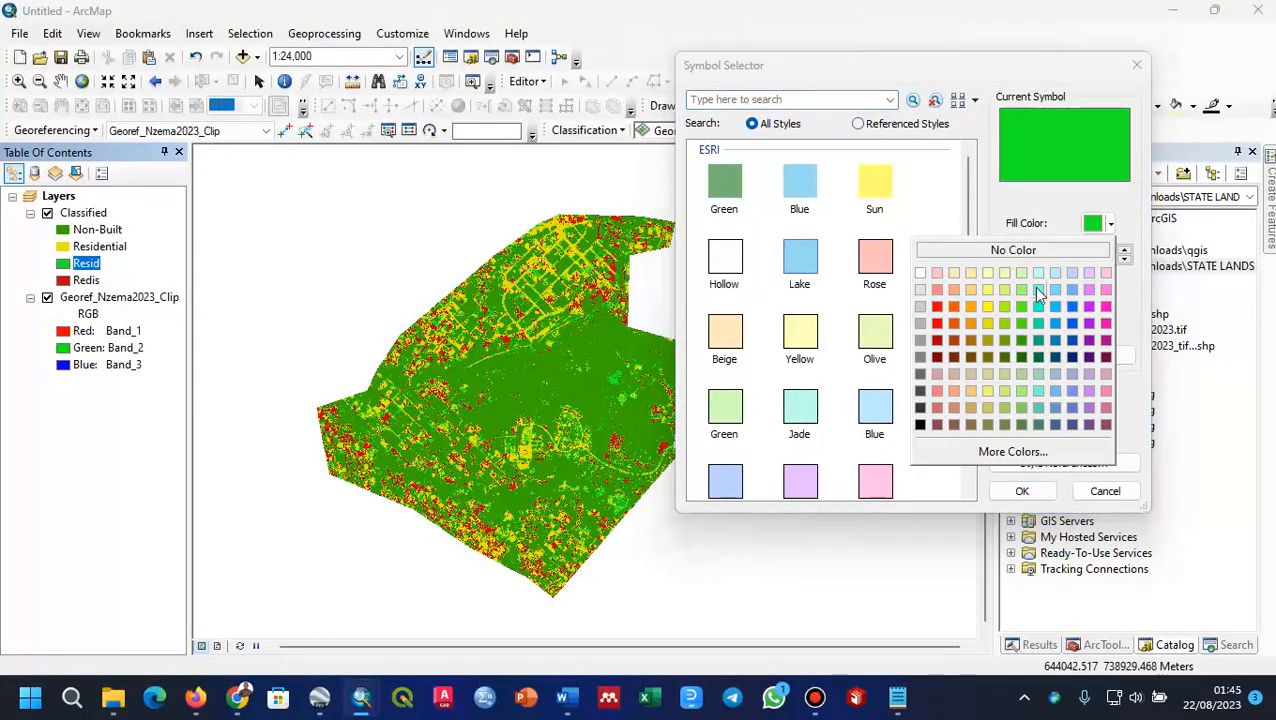
pyautogui.click(988, 322)
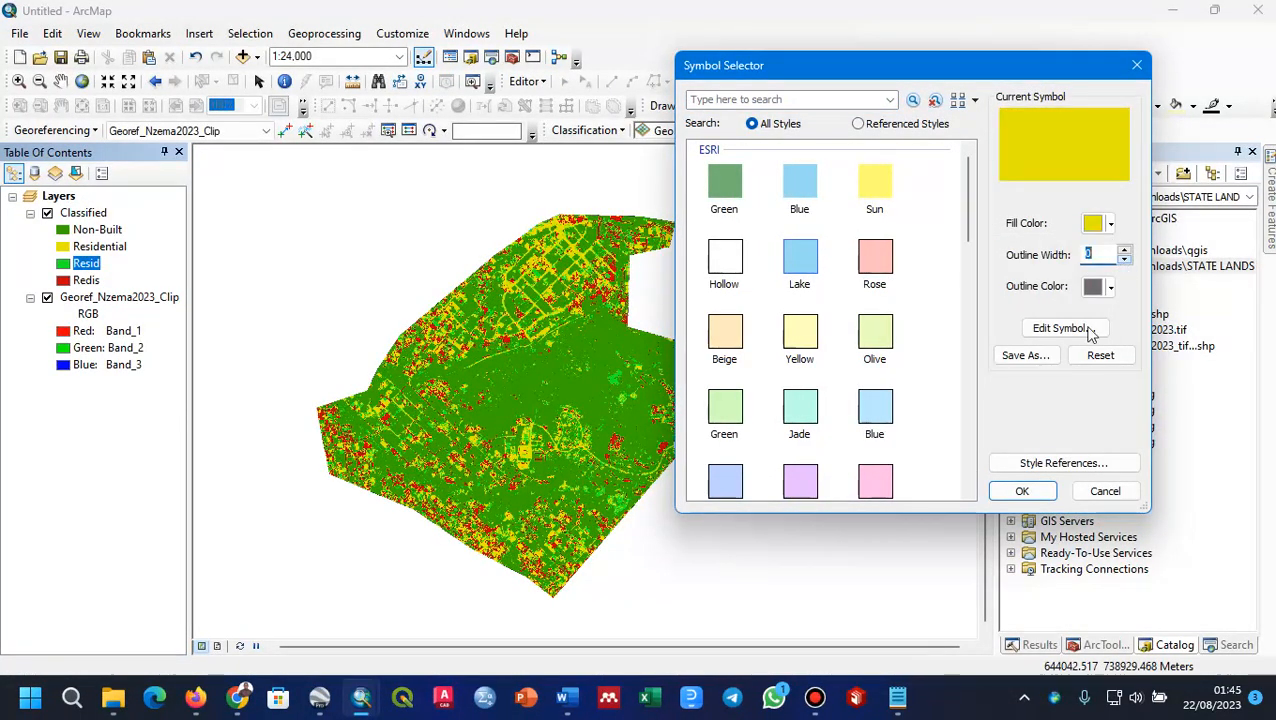
pyautogui.click(1020, 491)
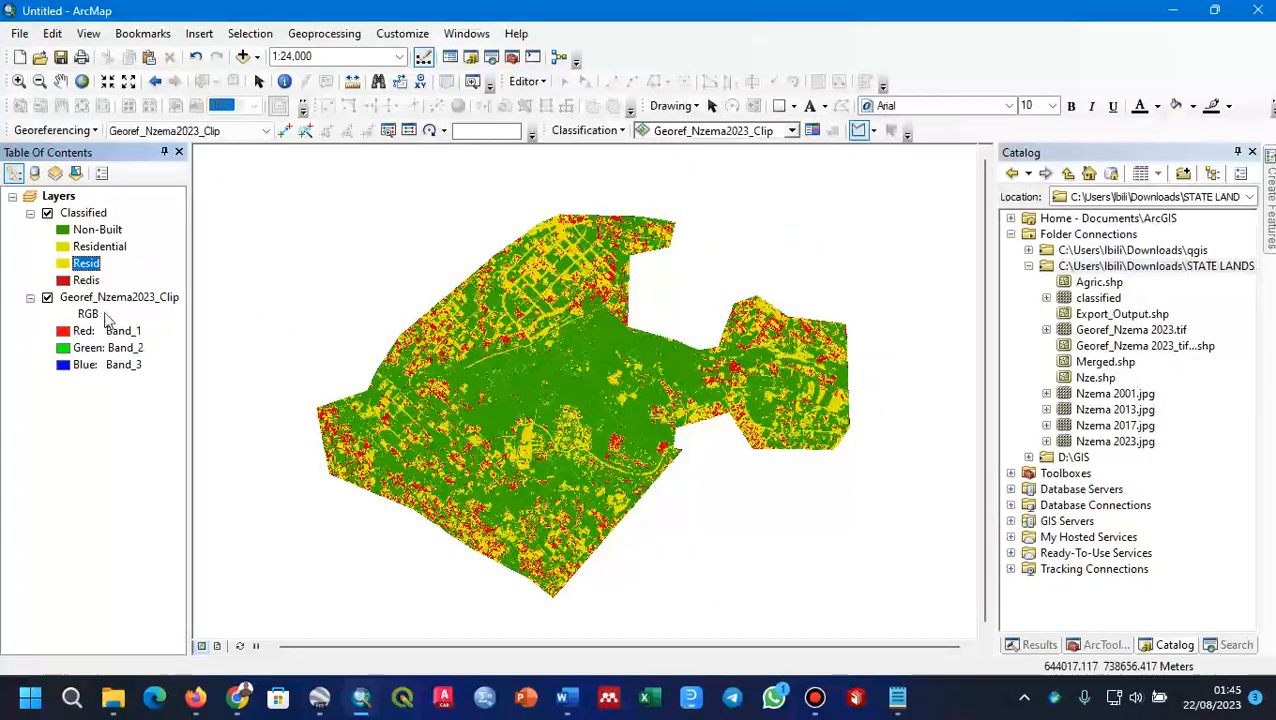
# Step: Give the Redis class the same dark yellow fill as the other residential classes, with an outline width of 0
pyautogui.doubleClick(62, 280)
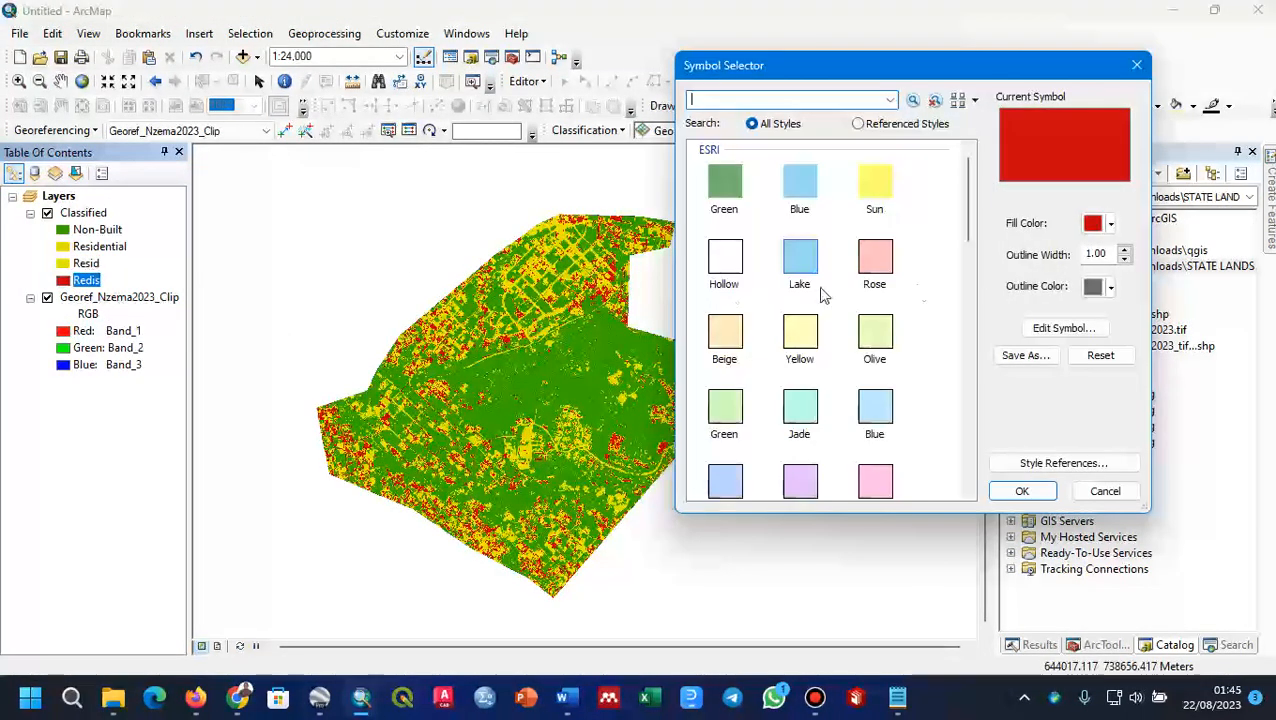
pyautogui.click(1109, 226)
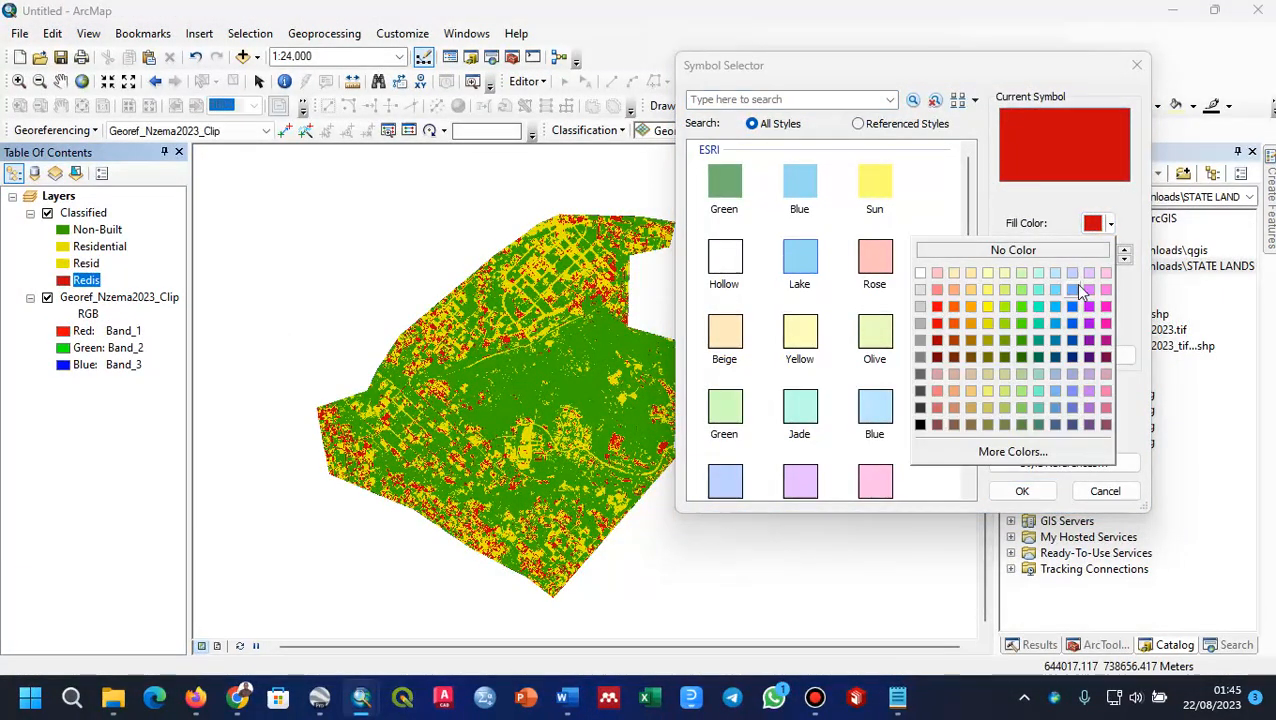
pyautogui.click(987, 323)
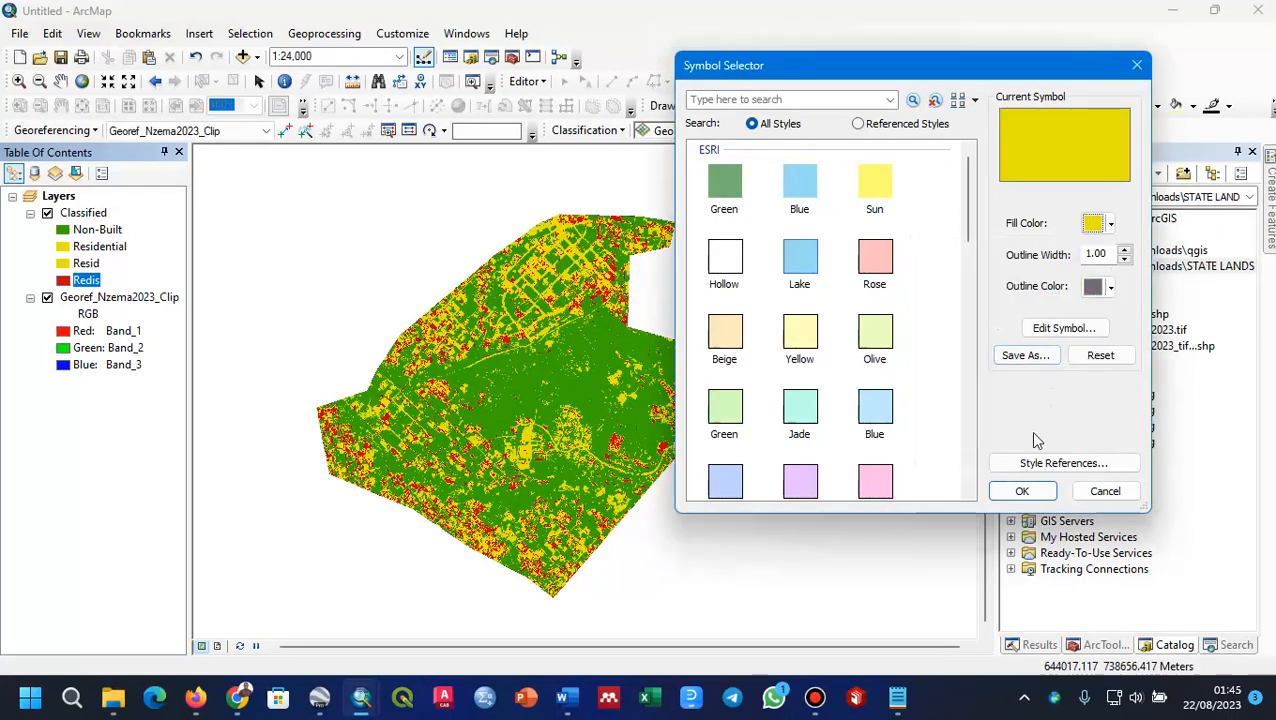
pyautogui.click(1124, 259)
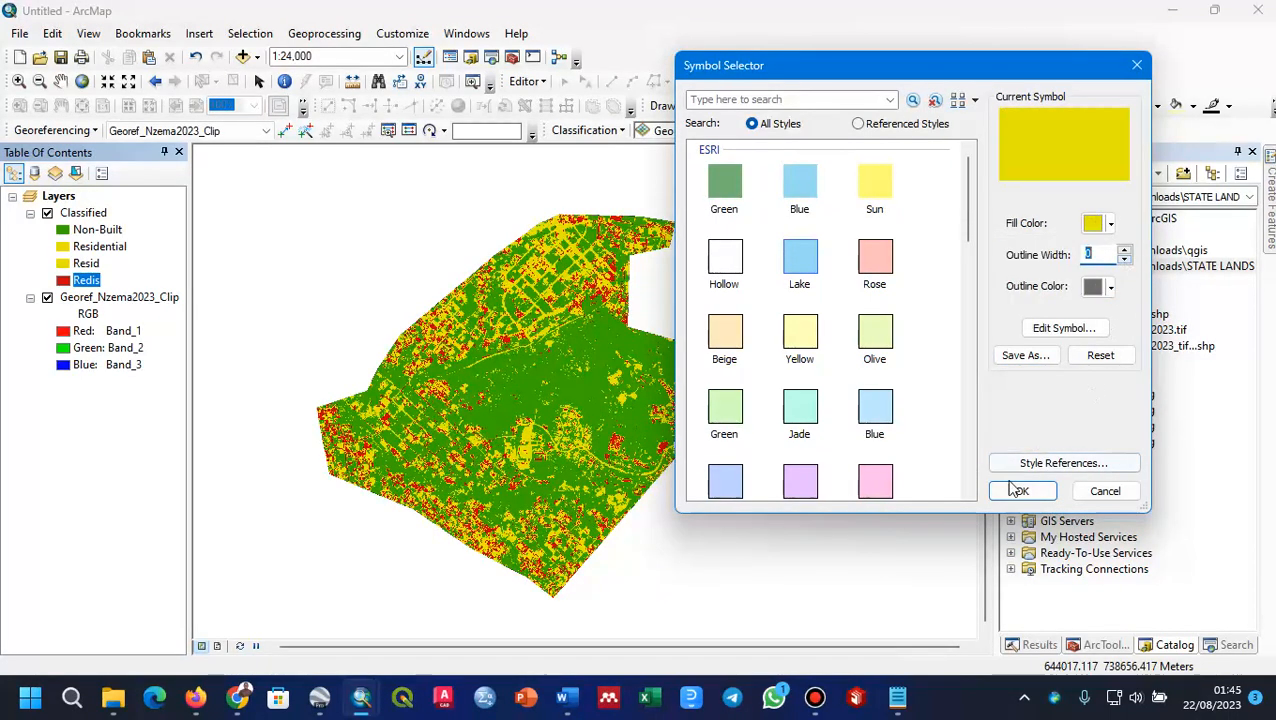
pyautogui.click(1016, 489)
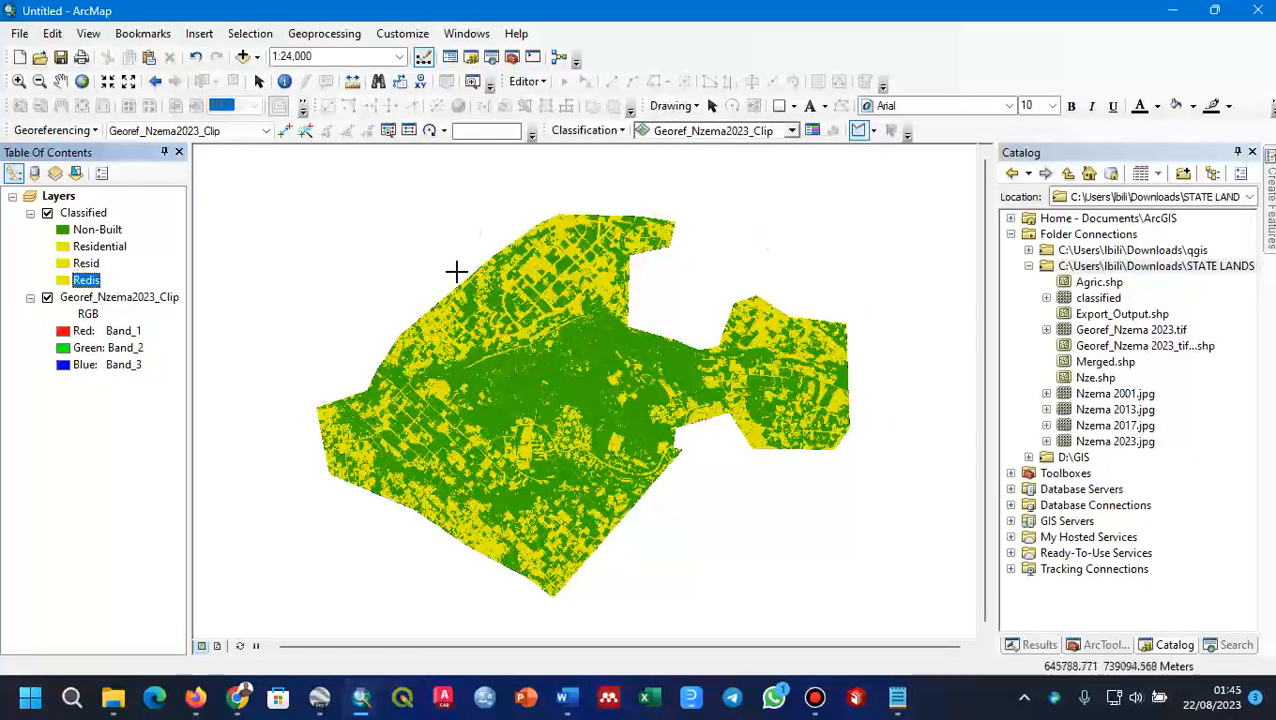
pyautogui.scroll(-2, 435, 453)
pyautogui.scroll(3, 435, 453)
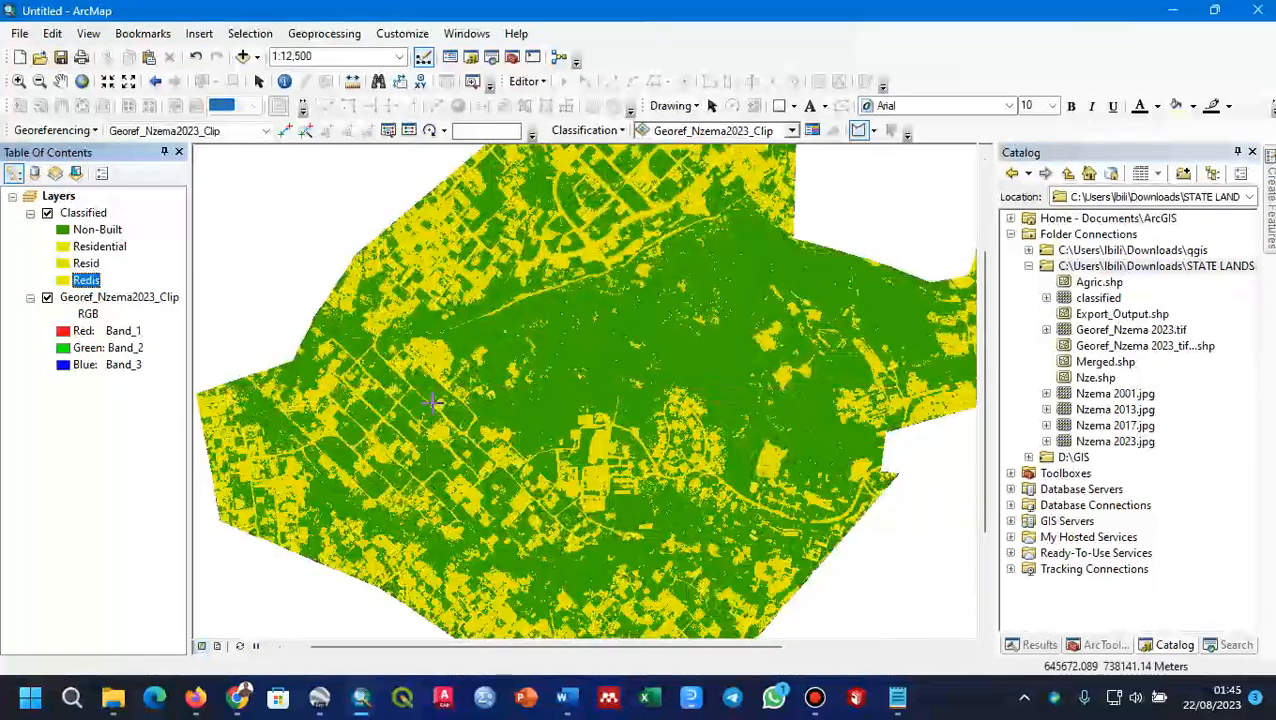
pyautogui.scroll(5, 432, 402)
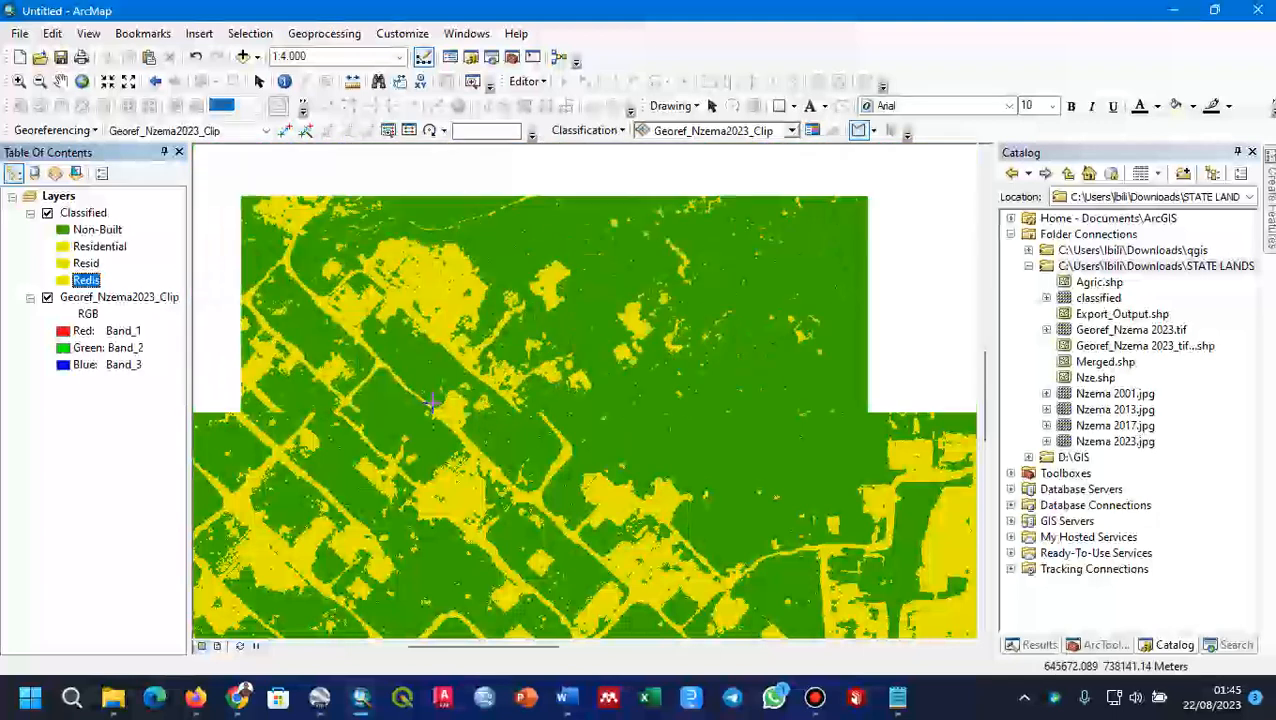
pyautogui.scroll(-6, 432, 402)
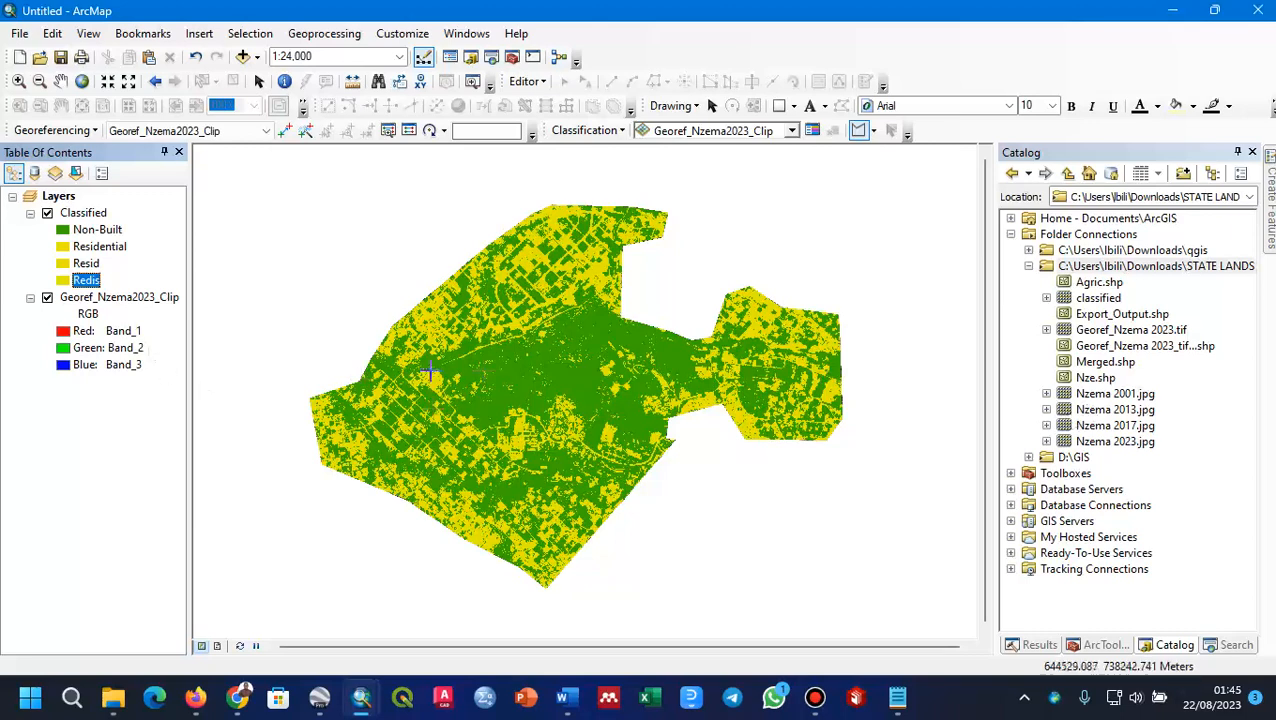
pyautogui.moveTo(549, 393); pyautogui.dragTo(553, 404)
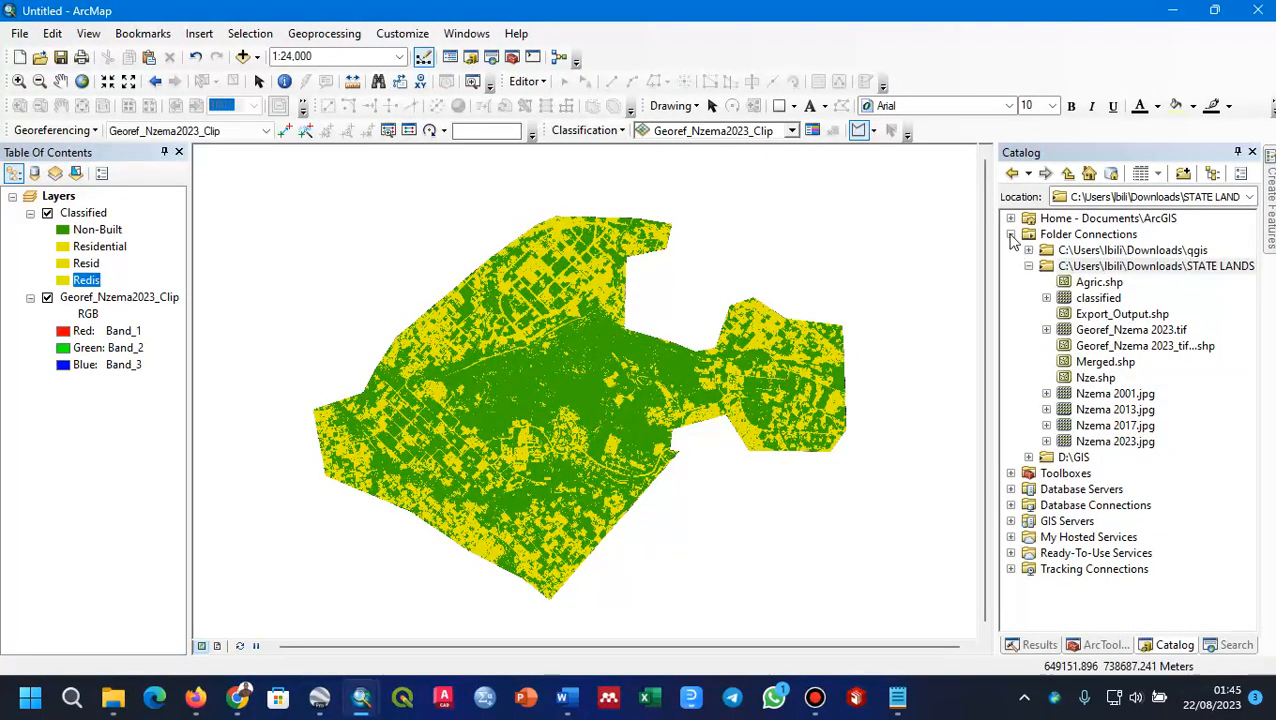
# Step: Add the Major_River.shp and Minor_River.shp shapefiles from the Kumasi Rivers folder under D:\GIS to the map
pyautogui.click(1028, 267)
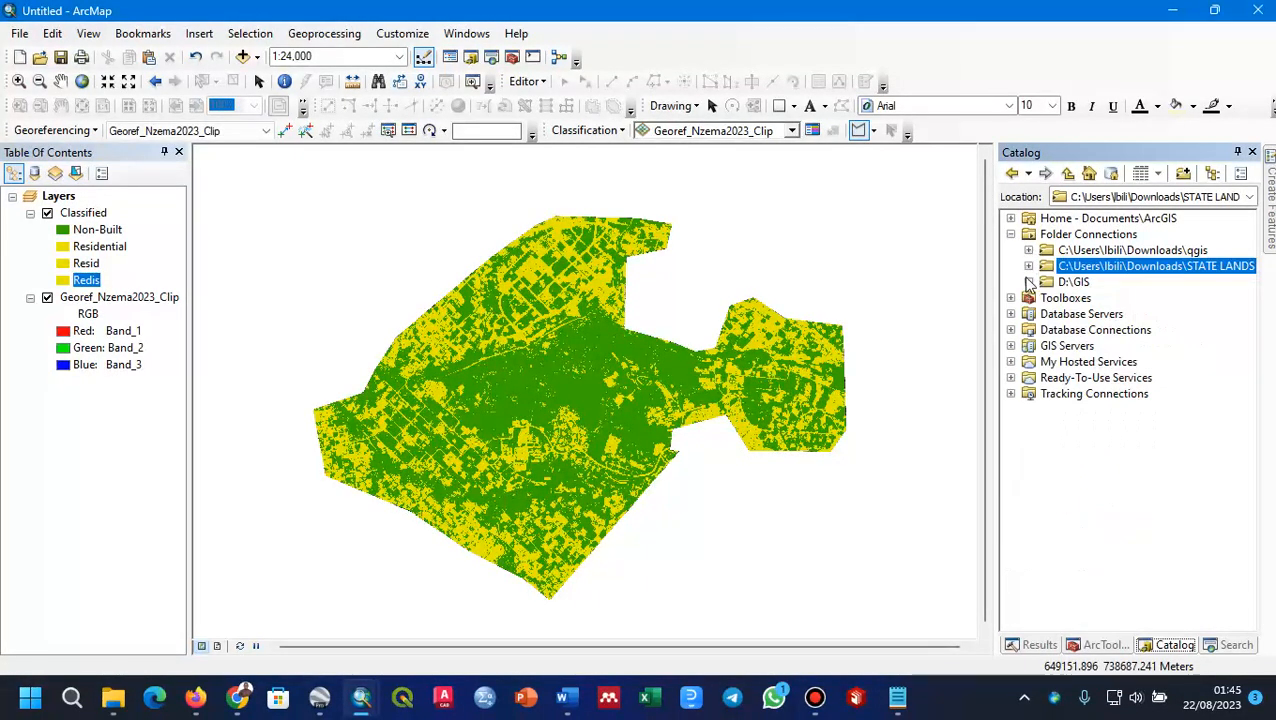
pyautogui.click(1029, 283)
pyautogui.scroll(-6, 1097, 347)
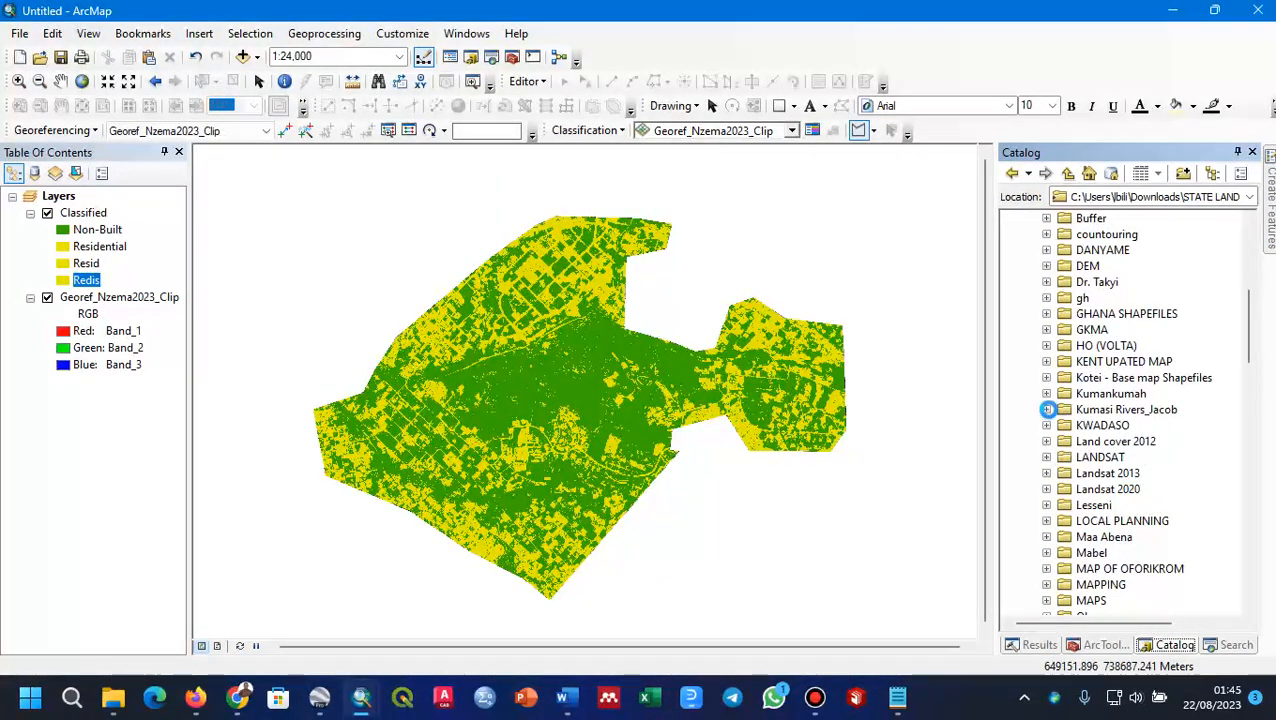
pyautogui.click(1046, 409)
pyautogui.scroll(-3, 1125, 410)
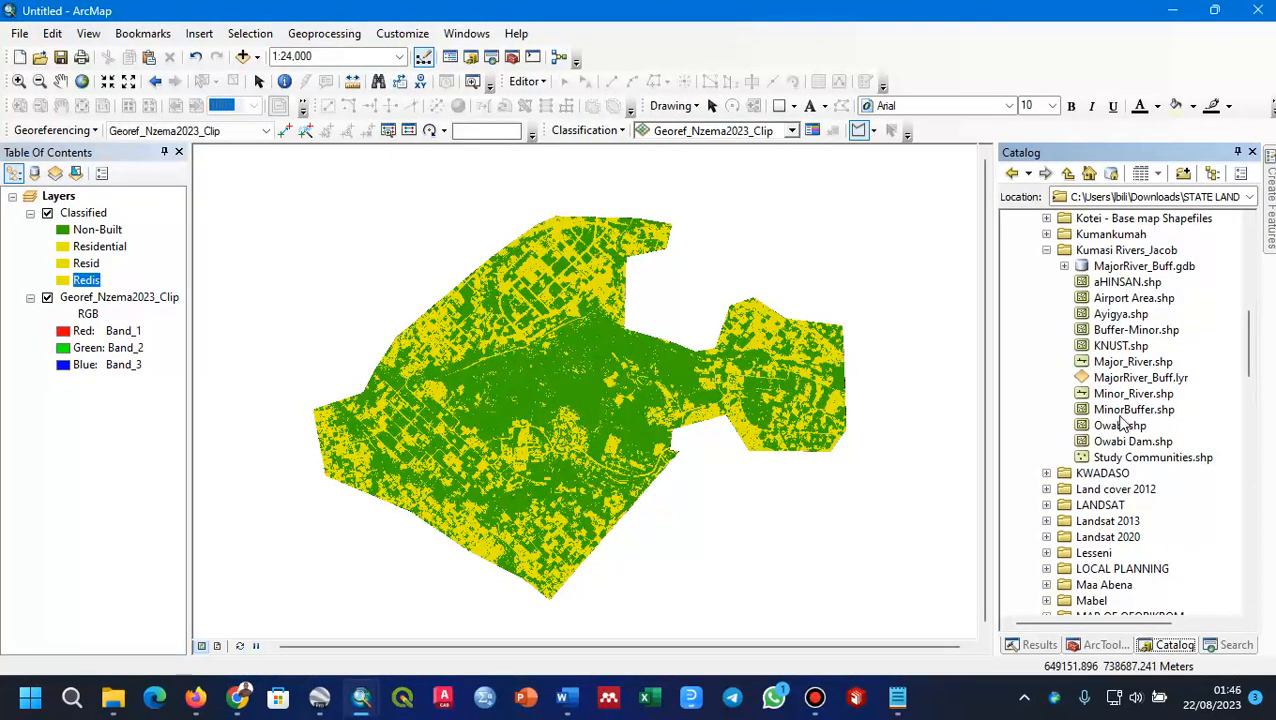
pyautogui.moveTo(1110, 362)
pyautogui.mouseDown()
pyautogui.moveTo(768, 368)
pyautogui.moveTo(700, 352)
pyautogui.mouseUp()
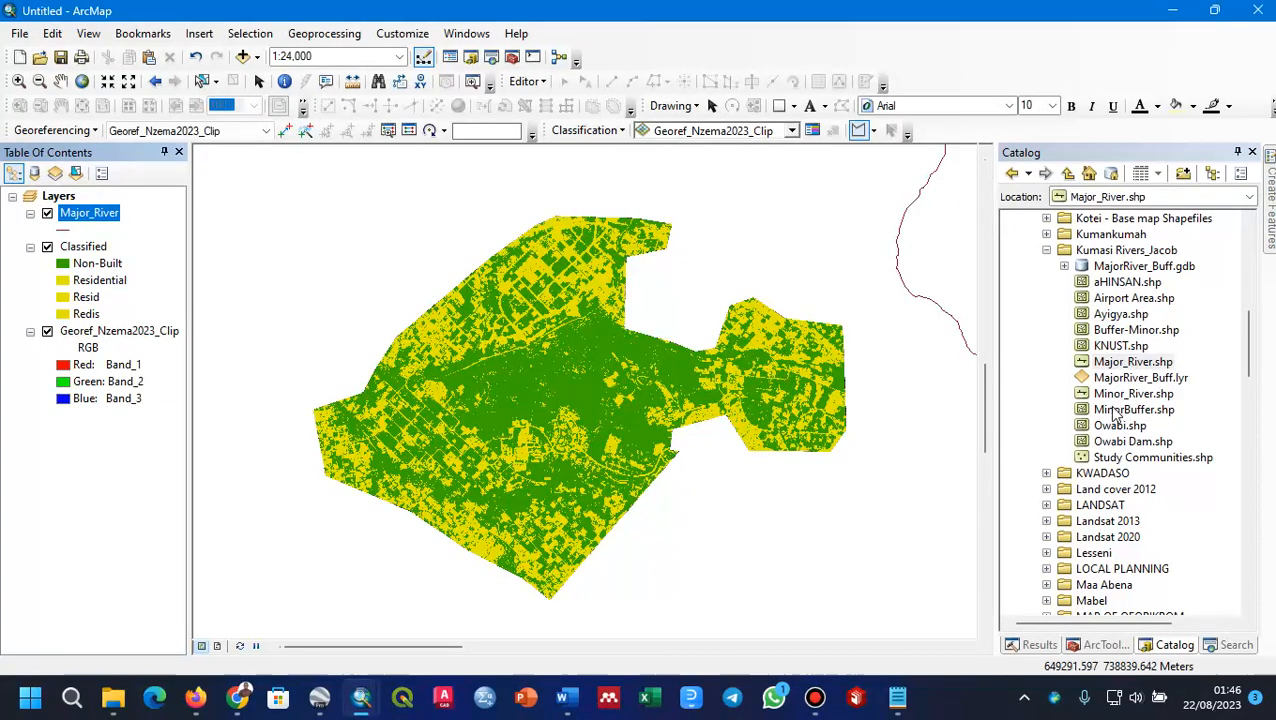
pyautogui.moveTo(1113, 397); pyautogui.dragTo(755, 390)
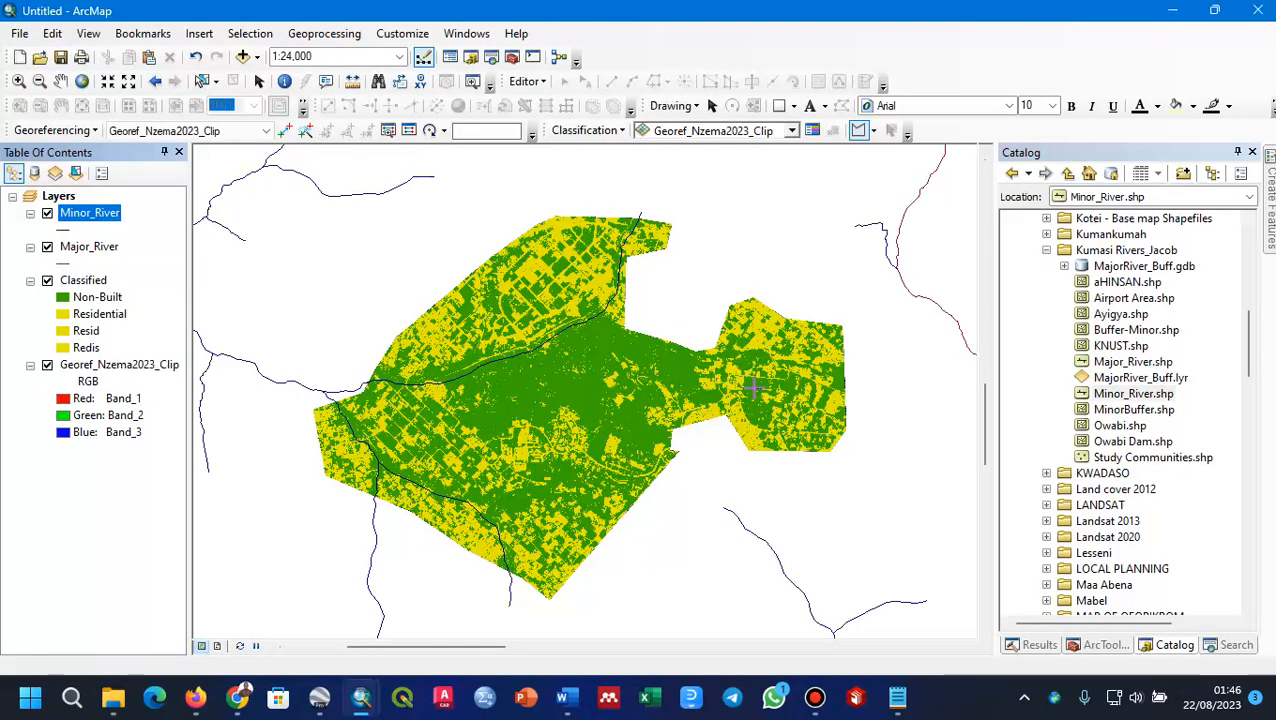
# Step: Give the Minor_River layer the River line symbol with a width of 1
pyautogui.click(70, 230)
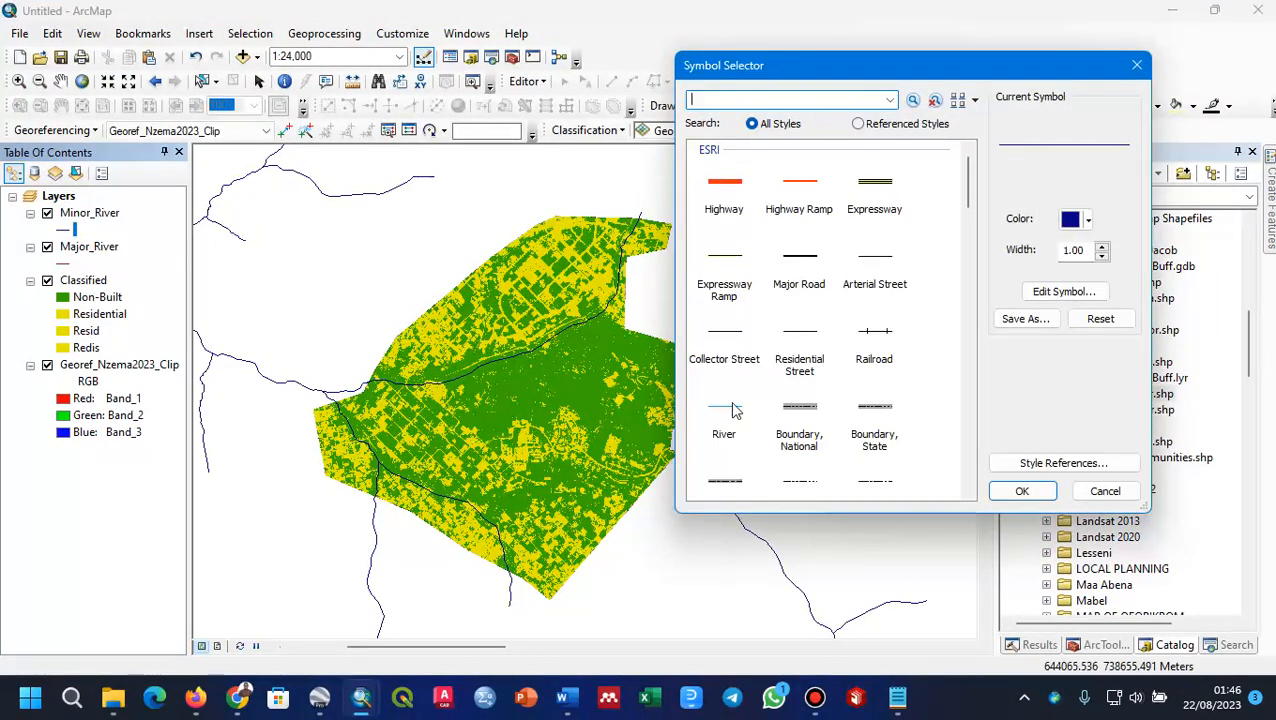
pyautogui.click(735, 408)
pyautogui.click(1101, 250)
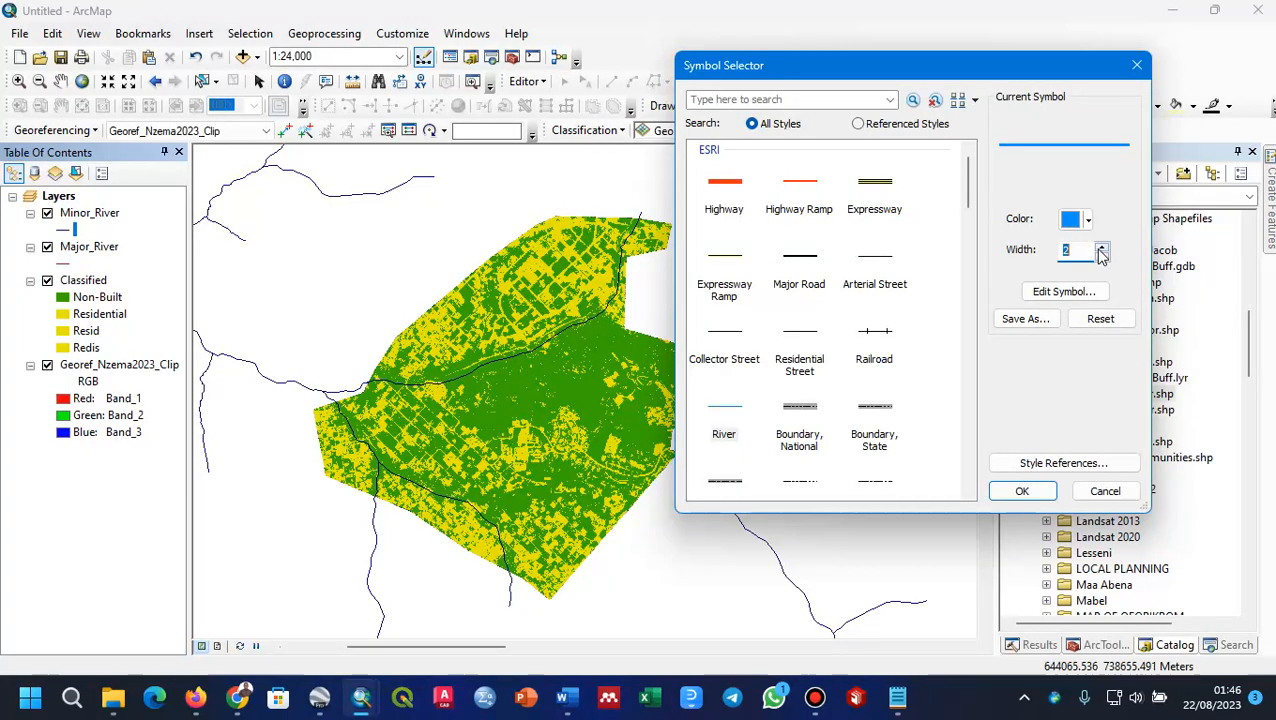
pyautogui.click(1021, 490)
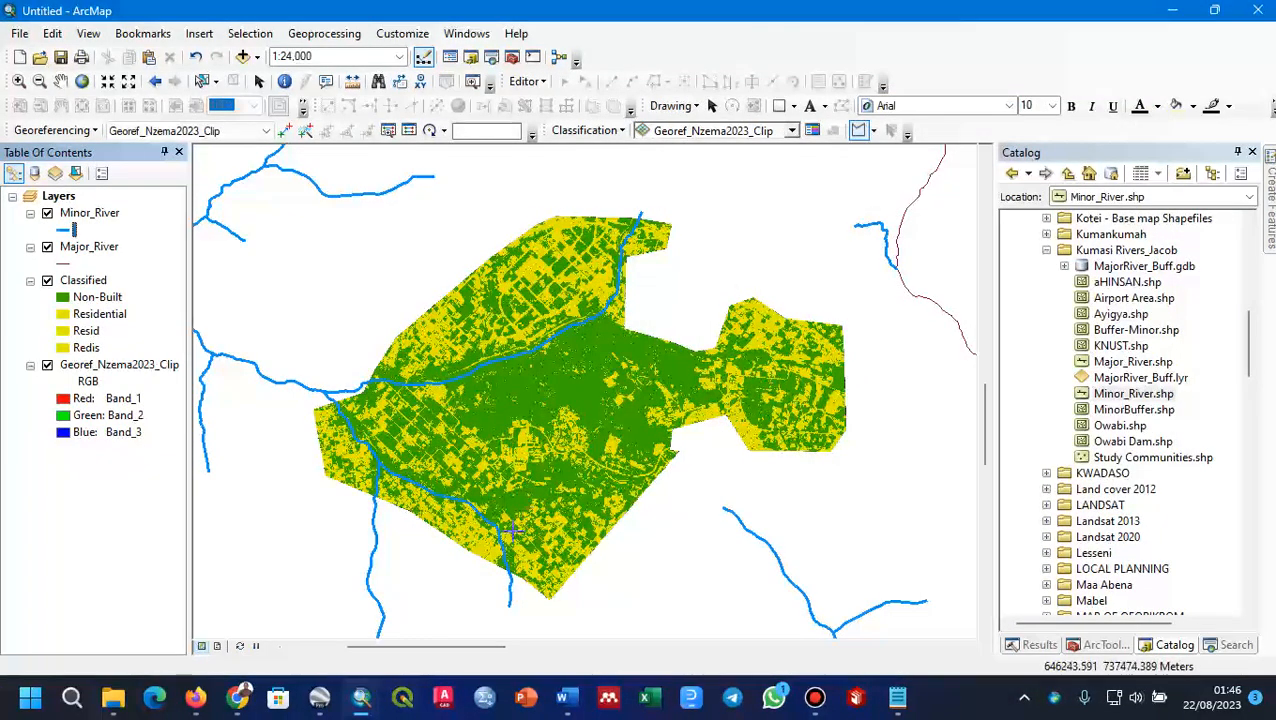
pyautogui.click(63, 231)
pyautogui.click(1101, 257)
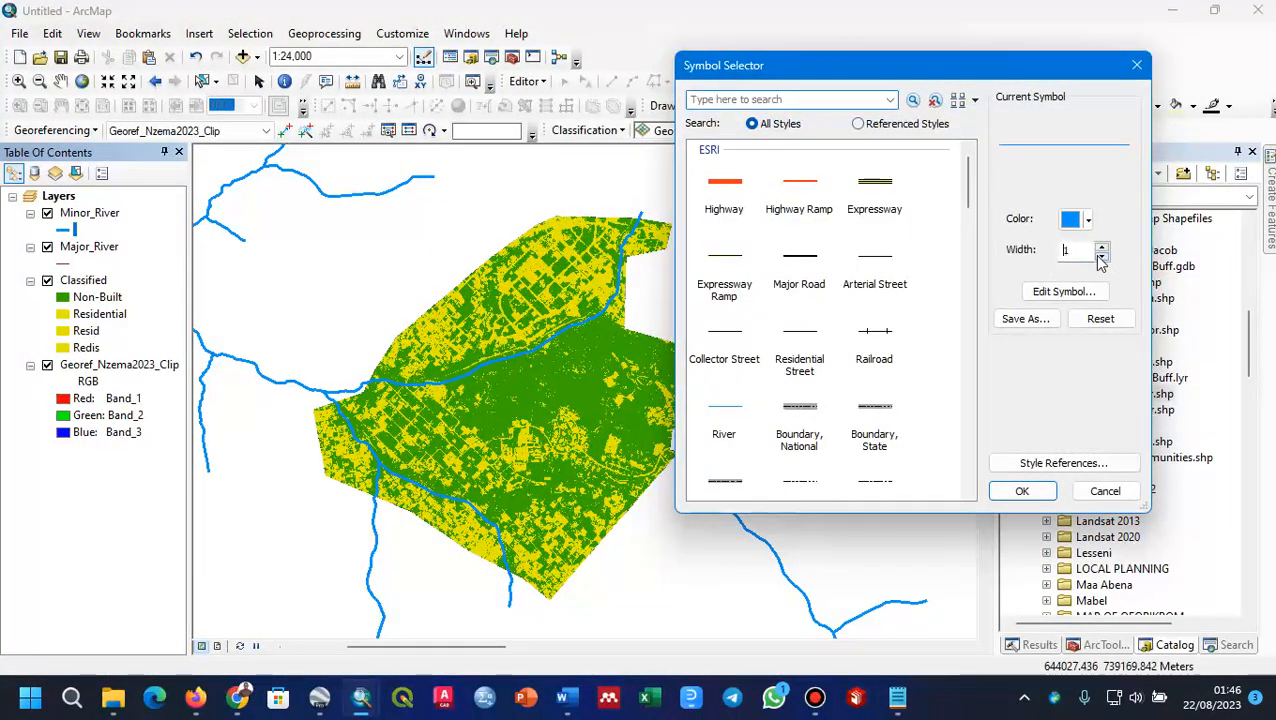
pyautogui.click(1020, 490)
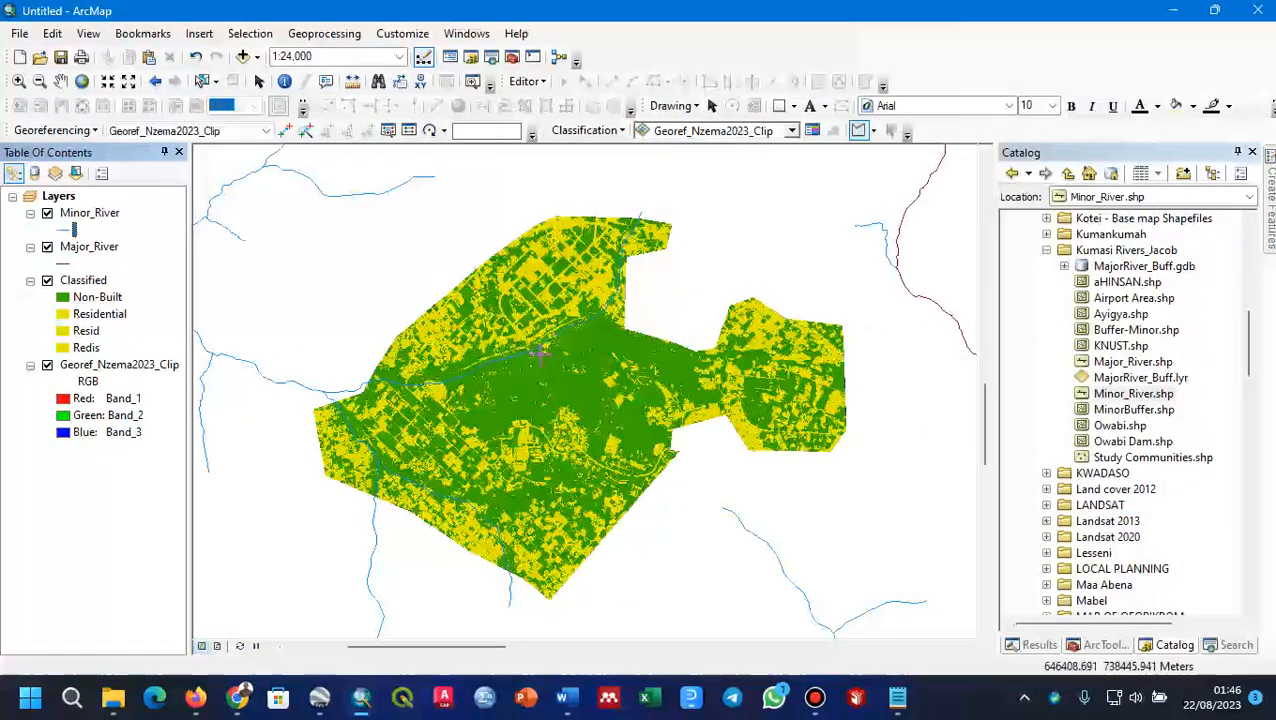
# Step: Hide the Minor_River and Major_River layers and centre the classified raster in the map view
pyautogui.moveTo(558, 377); pyautogui.dragTo(514, 382)
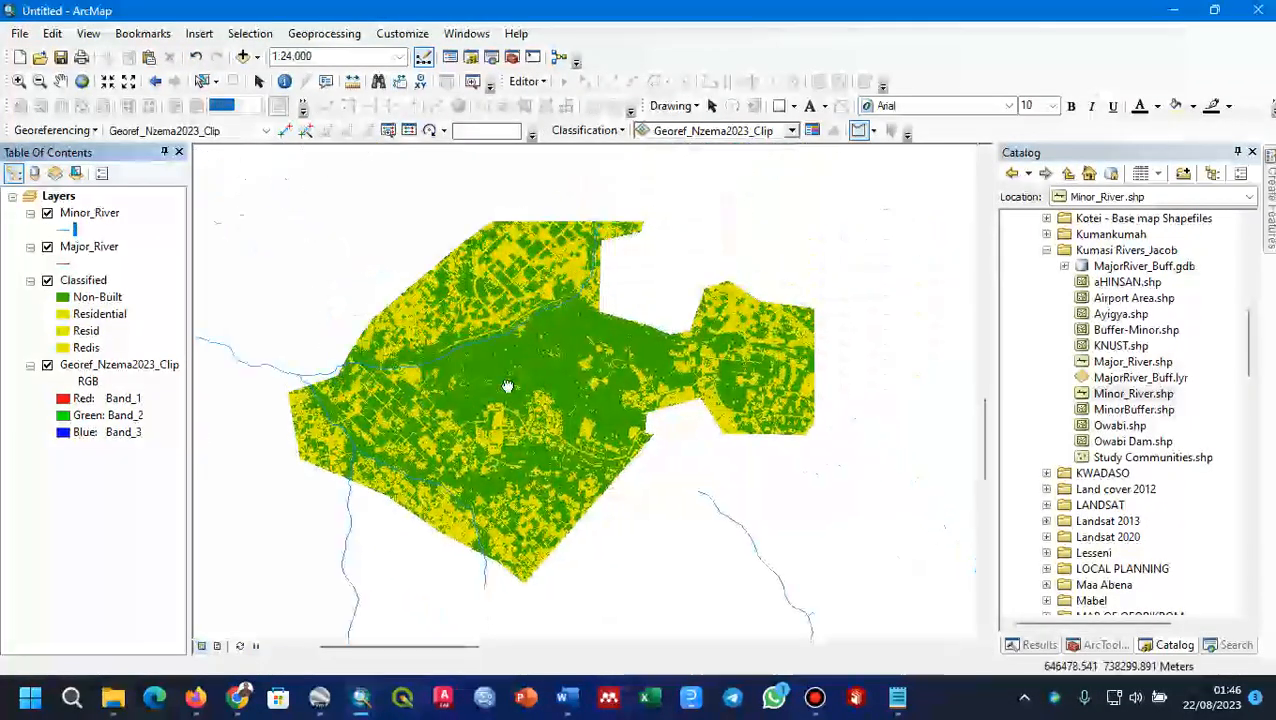
pyautogui.click(47, 214)
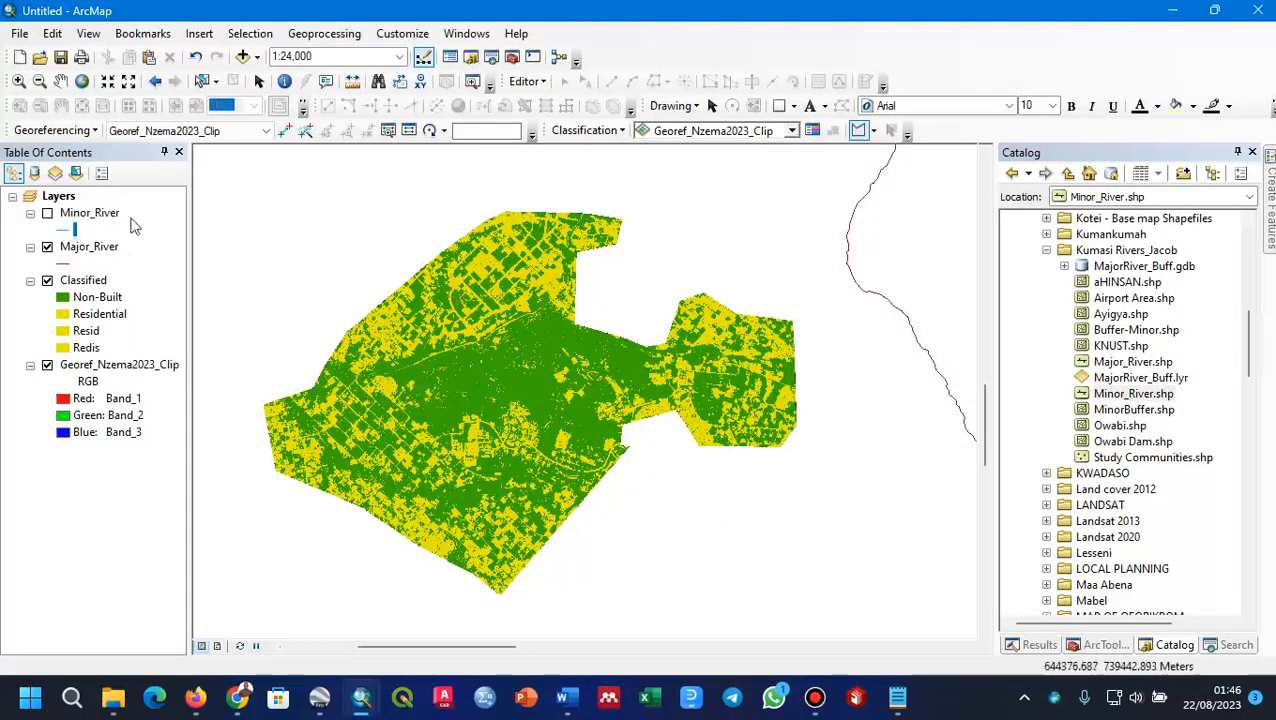
pyautogui.click(47, 250)
pyautogui.moveTo(469, 376); pyautogui.dragTo(526, 352)
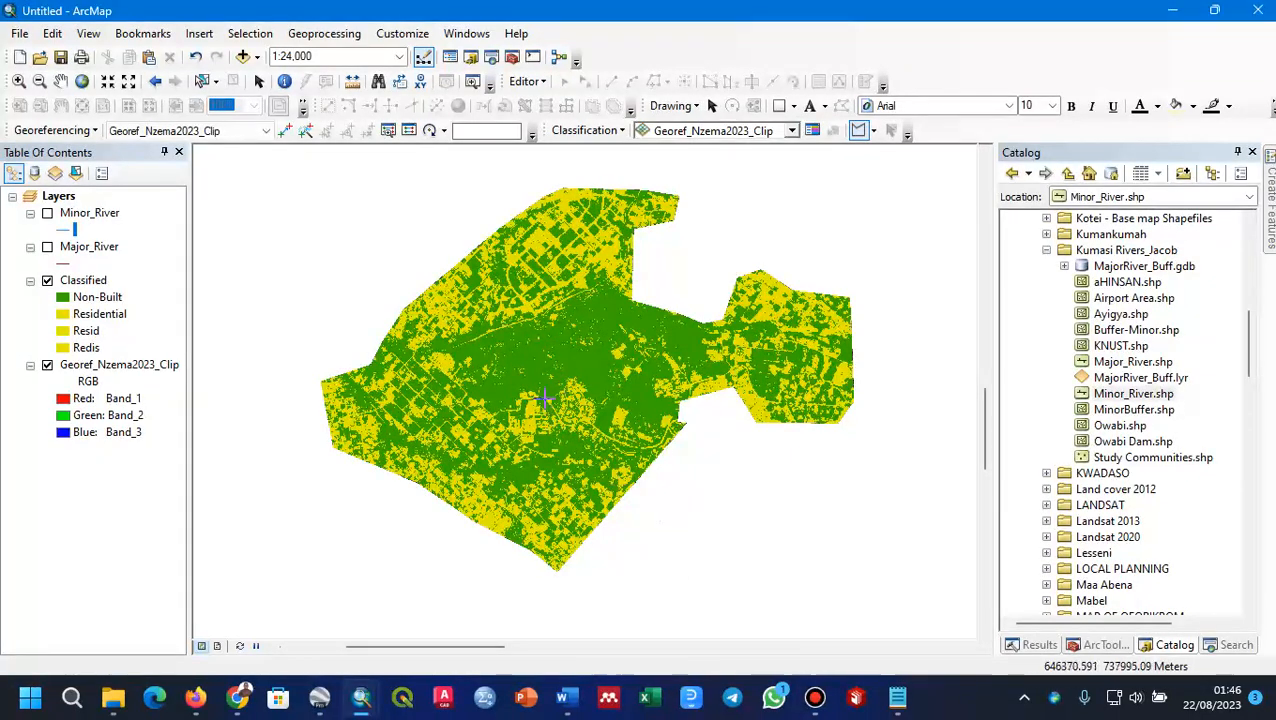
pyautogui.moveTo(548, 404); pyautogui.dragTo(542, 430)
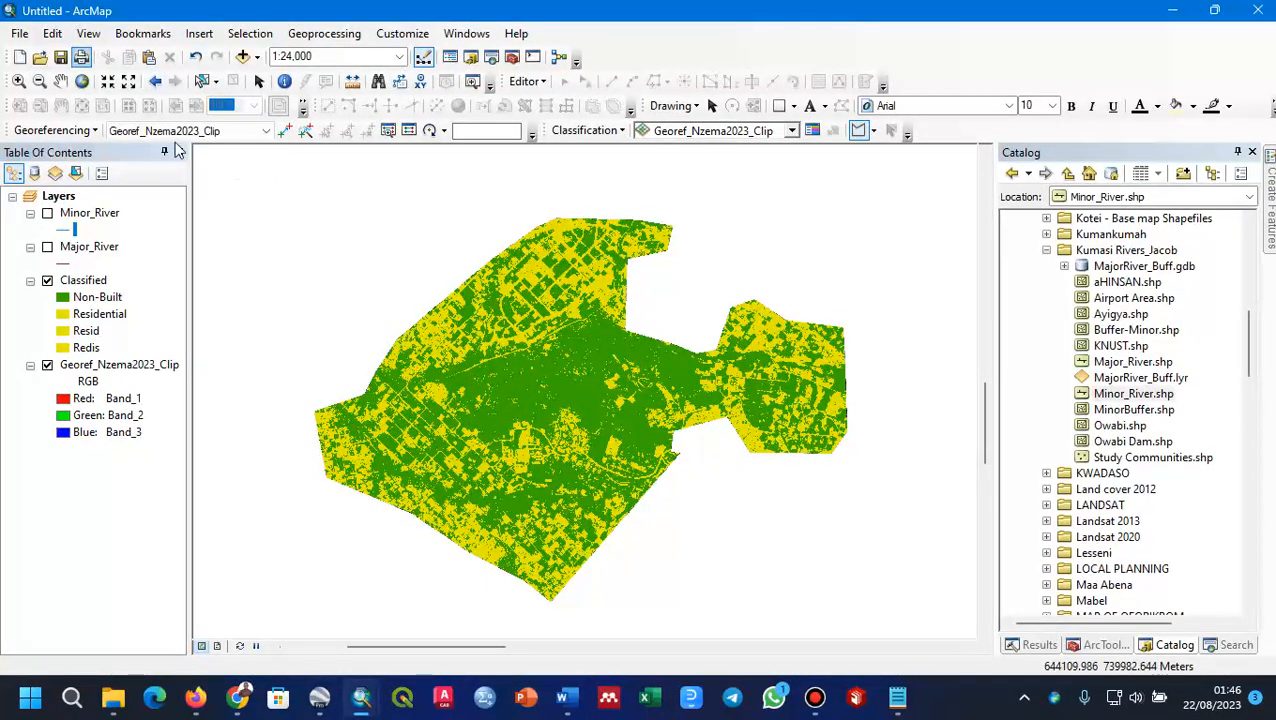
# Step: Start saving the map under a new name and go to the GIS folder on drive D as the location
pyautogui.click(17, 34)
pyautogui.click(66, 119)
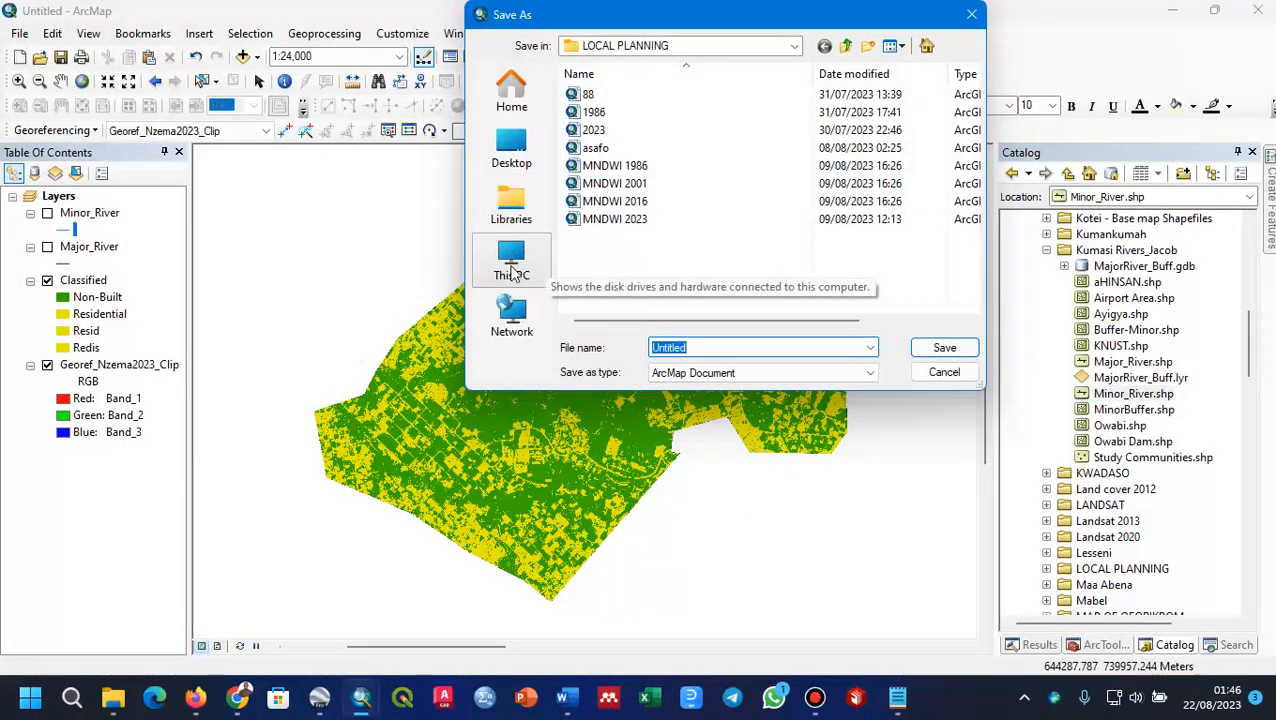
pyautogui.click(513, 276)
pyautogui.click(665, 168)
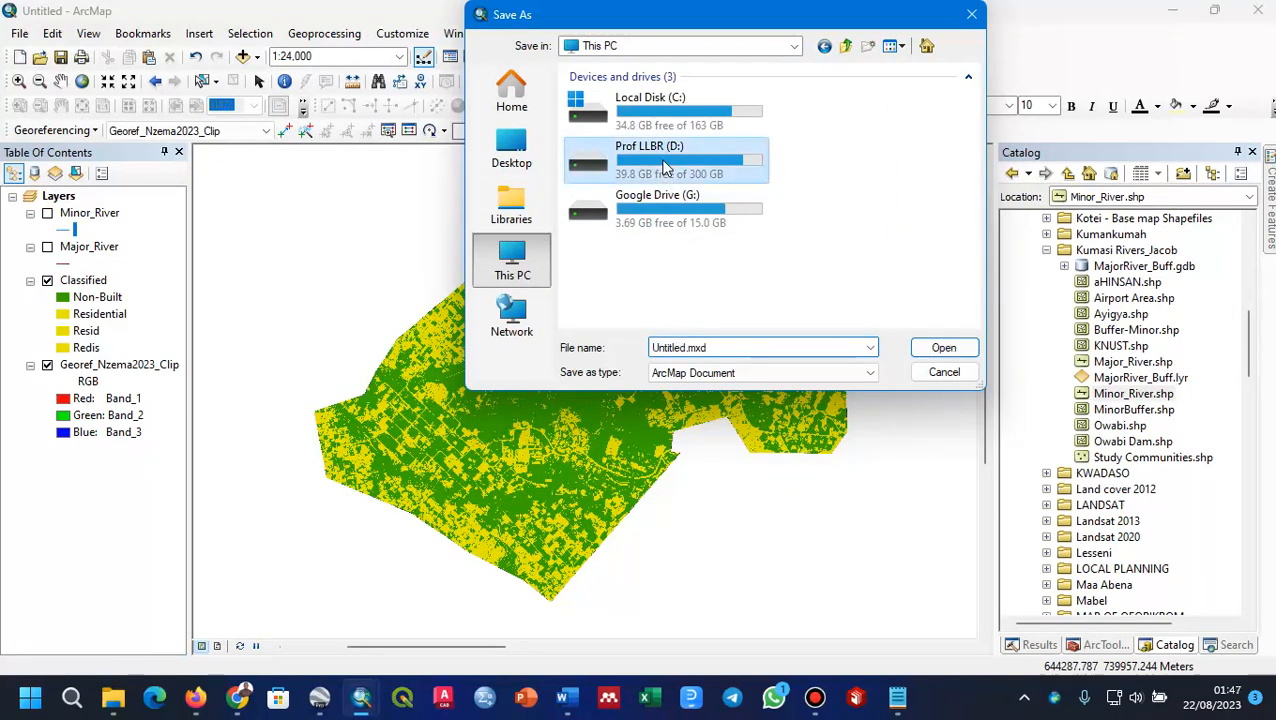
pyautogui.doubleClick(665, 168)
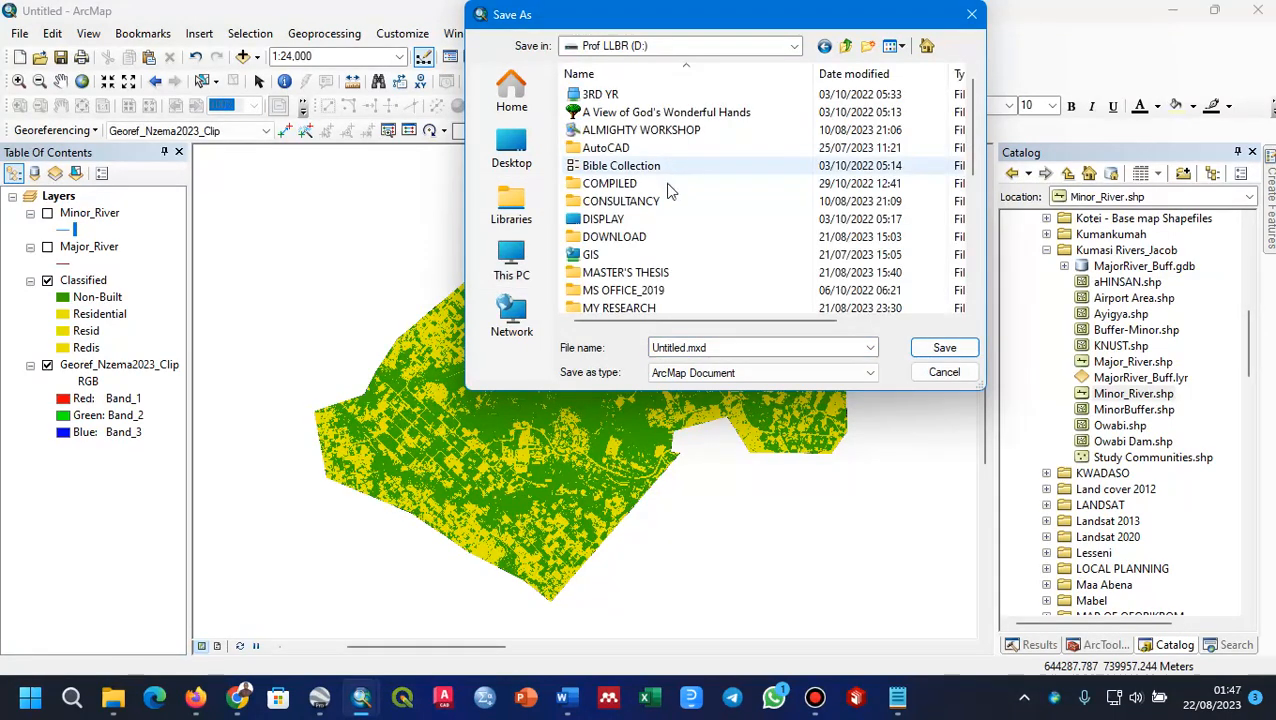
pyautogui.doubleClick(593, 256)
pyautogui.click(723, 347)
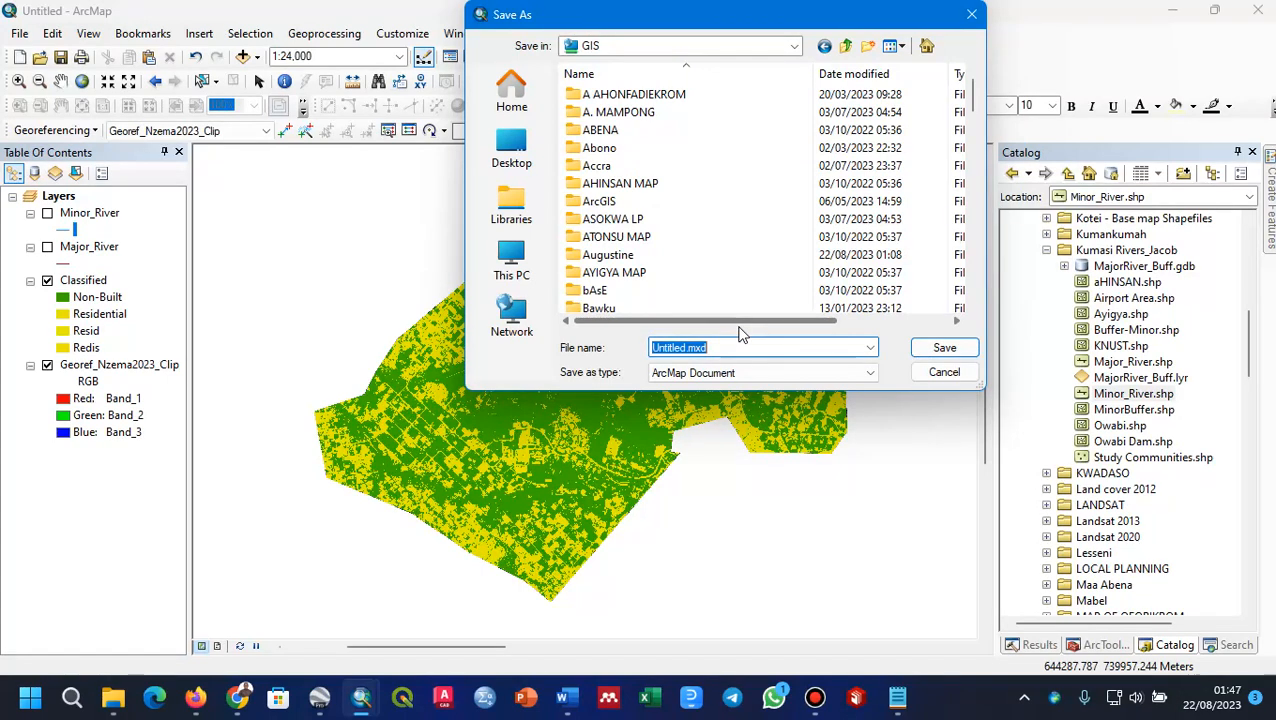
# Step: Look through the subfolders of the GIS folder for a place to save the map document
pyautogui.scroll(-3, 654, 212)
pyautogui.scroll(-4, 654, 212)
pyautogui.scroll(-15, 657, 219)
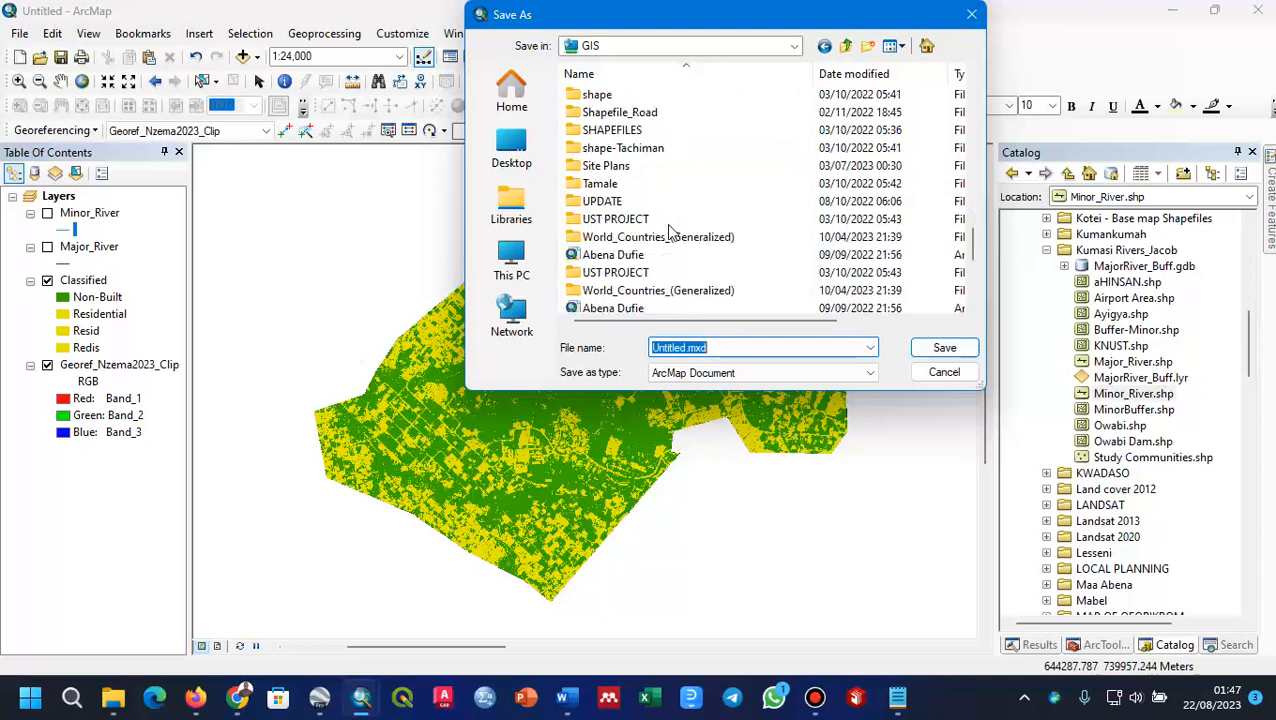
pyautogui.scroll(3, 666, 223)
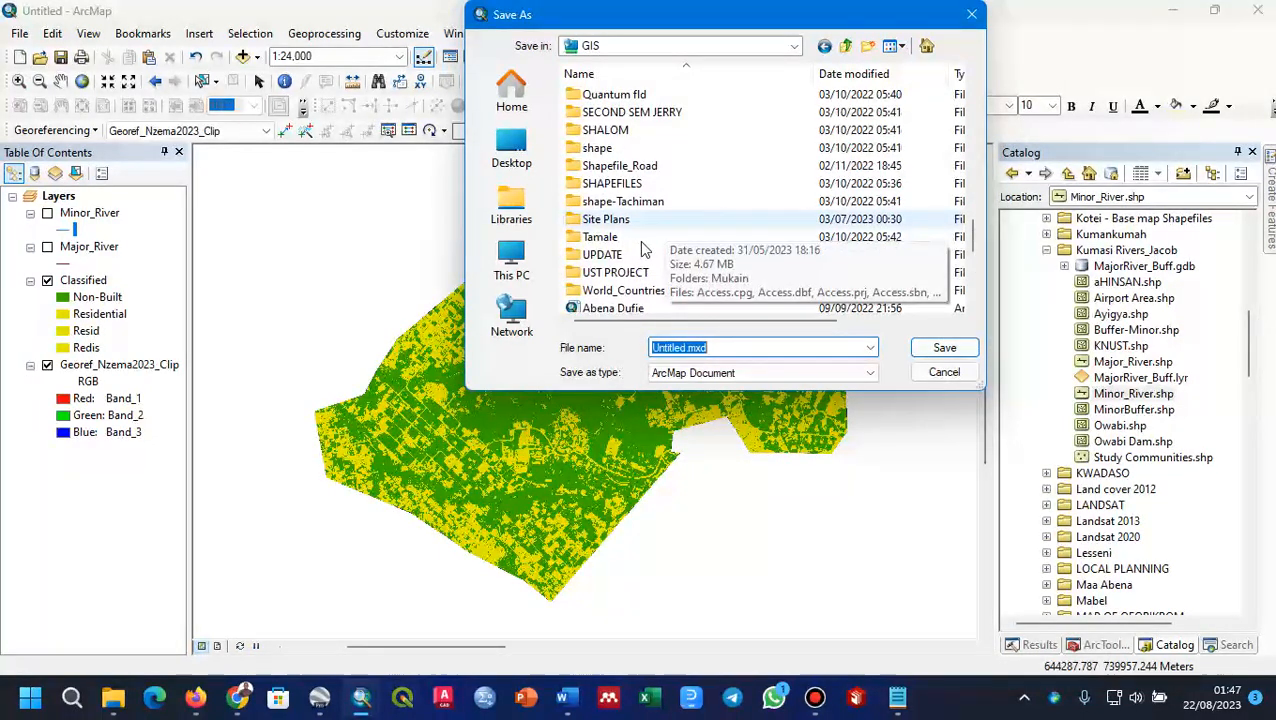
pyautogui.scroll(3, 639, 240)
pyautogui.scroll(3, 641, 247)
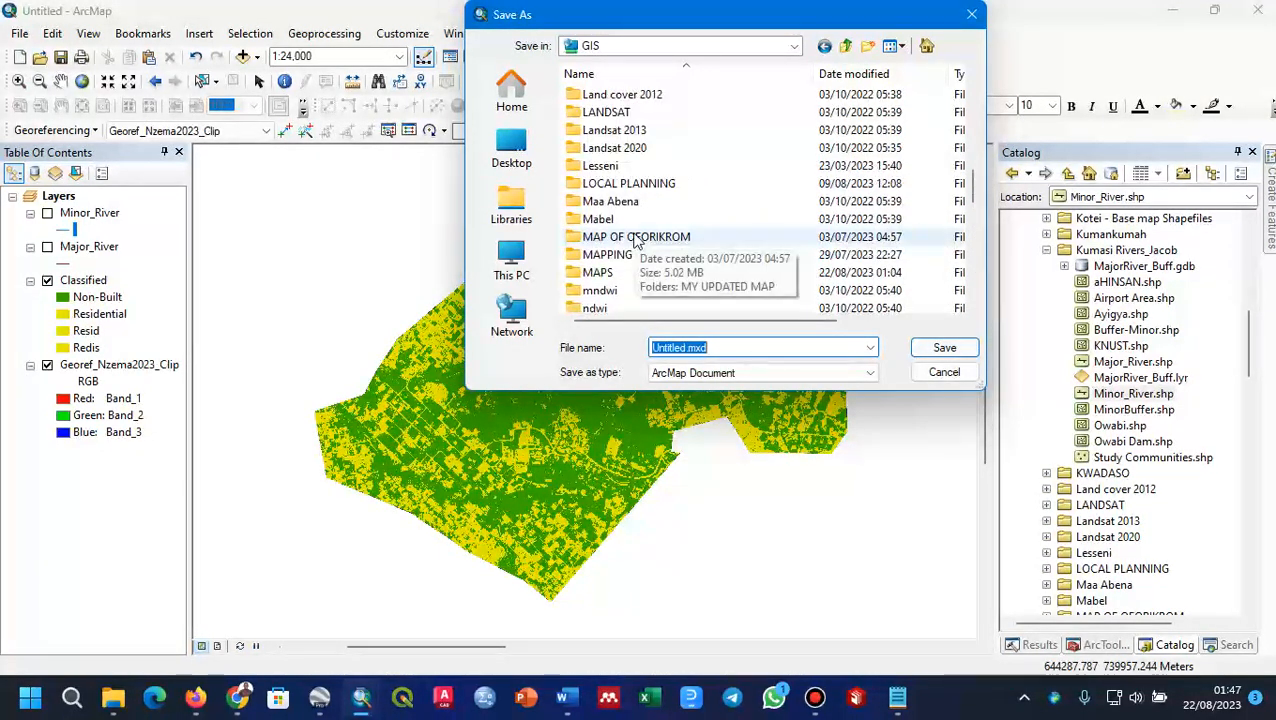
pyautogui.scroll(3, 638, 203)
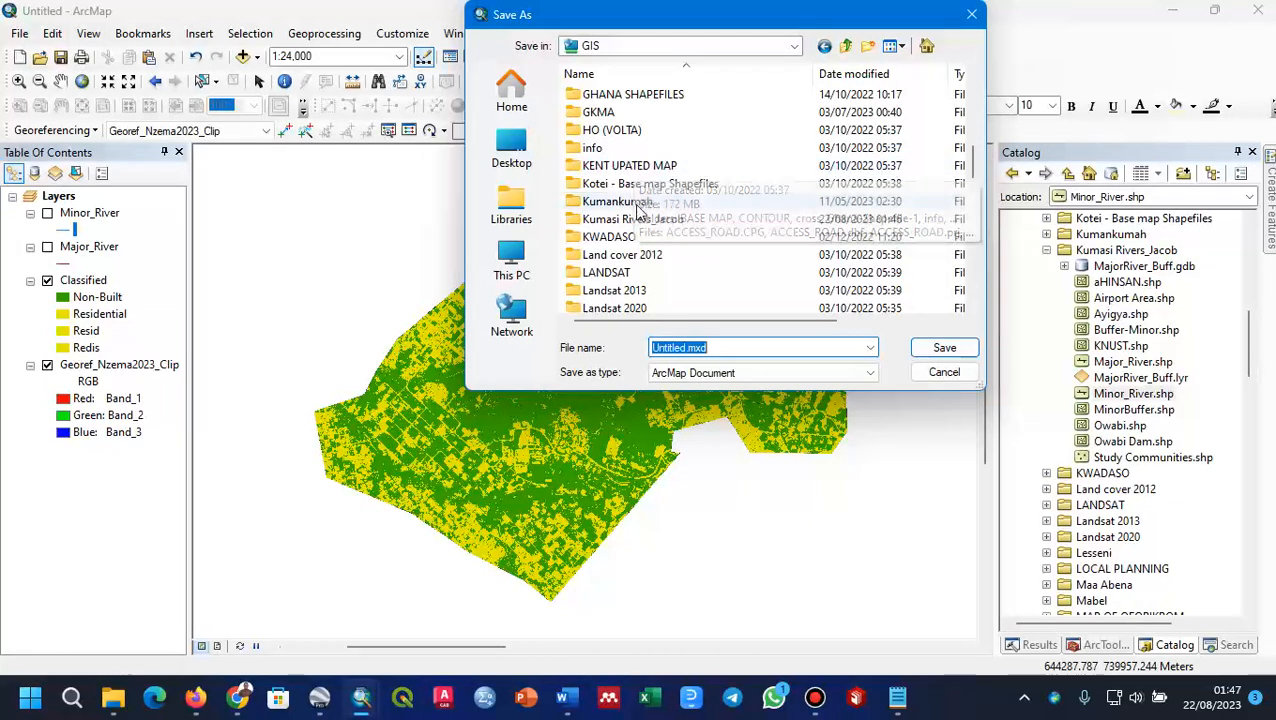
pyautogui.scroll(7, 638, 200)
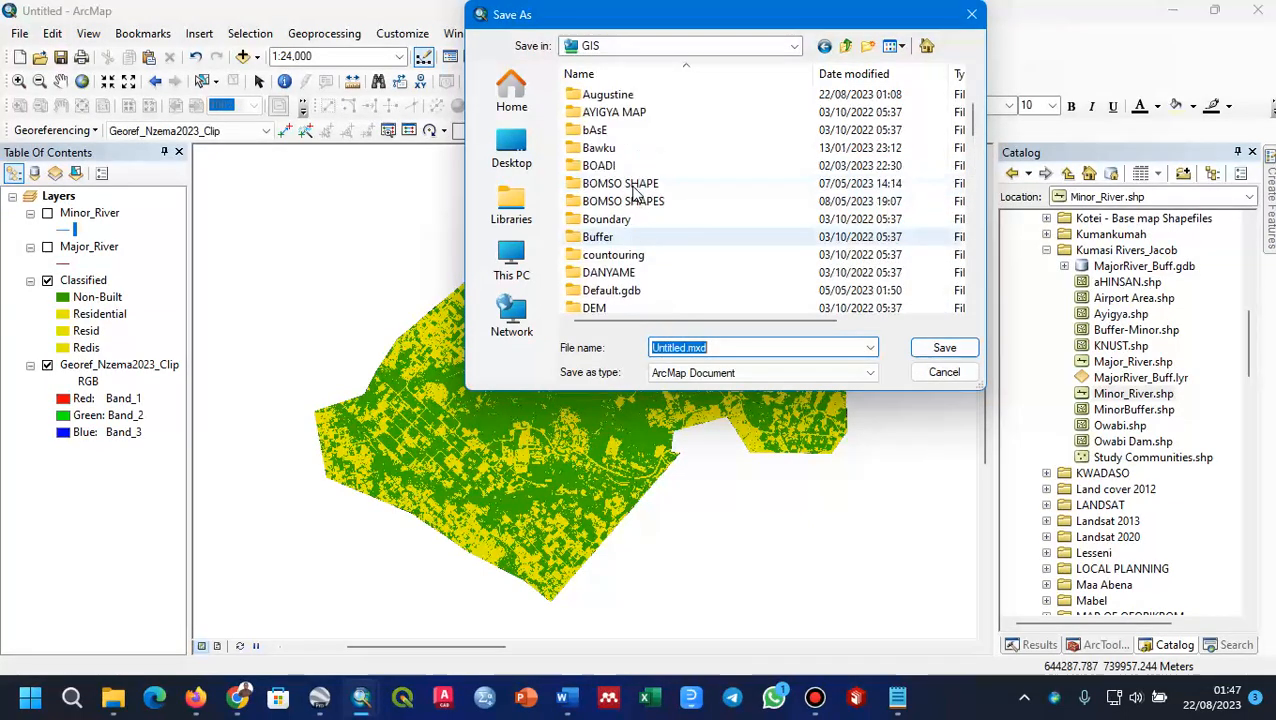
pyautogui.scroll(1, 636, 189)
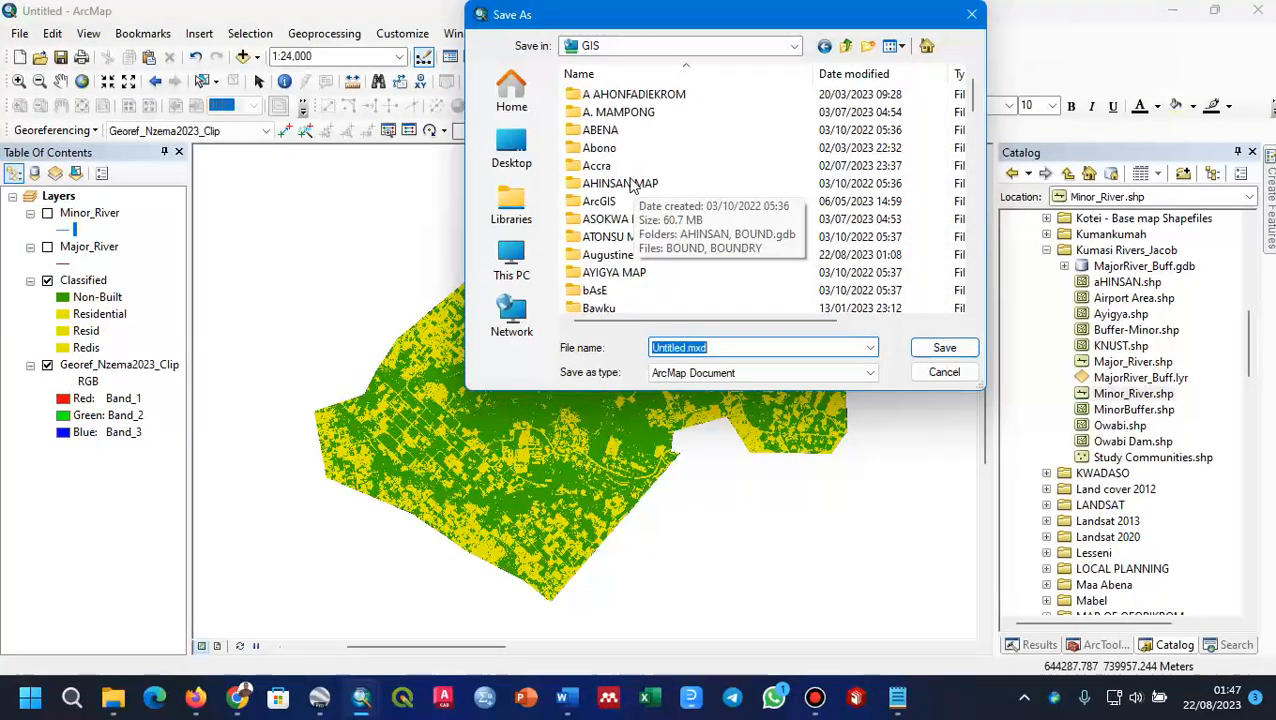